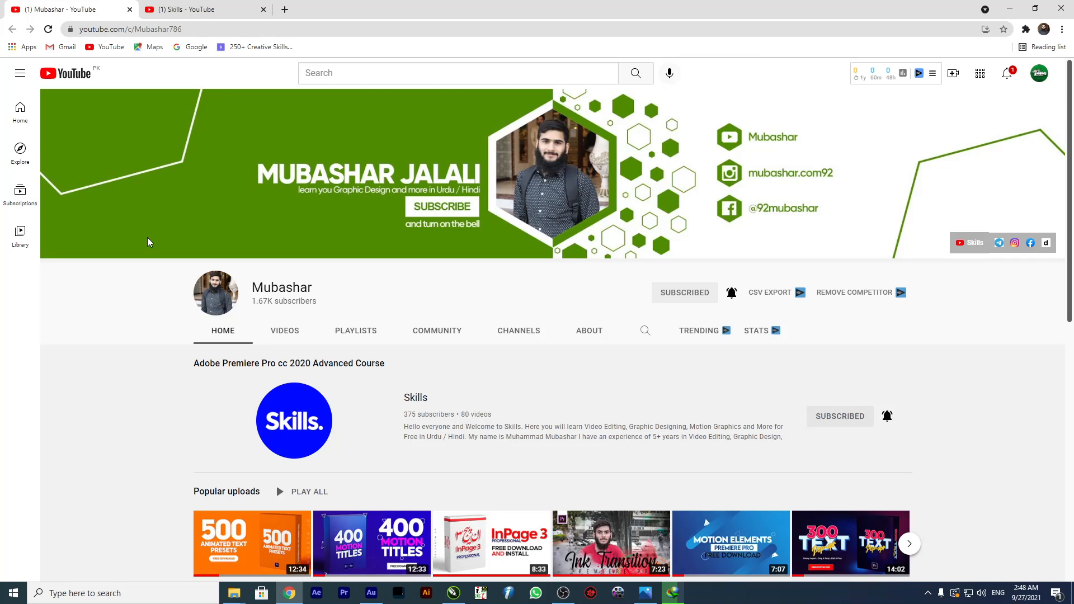
Browse the uploaded videos of the Skills channel.
key(ctrl+Tab)
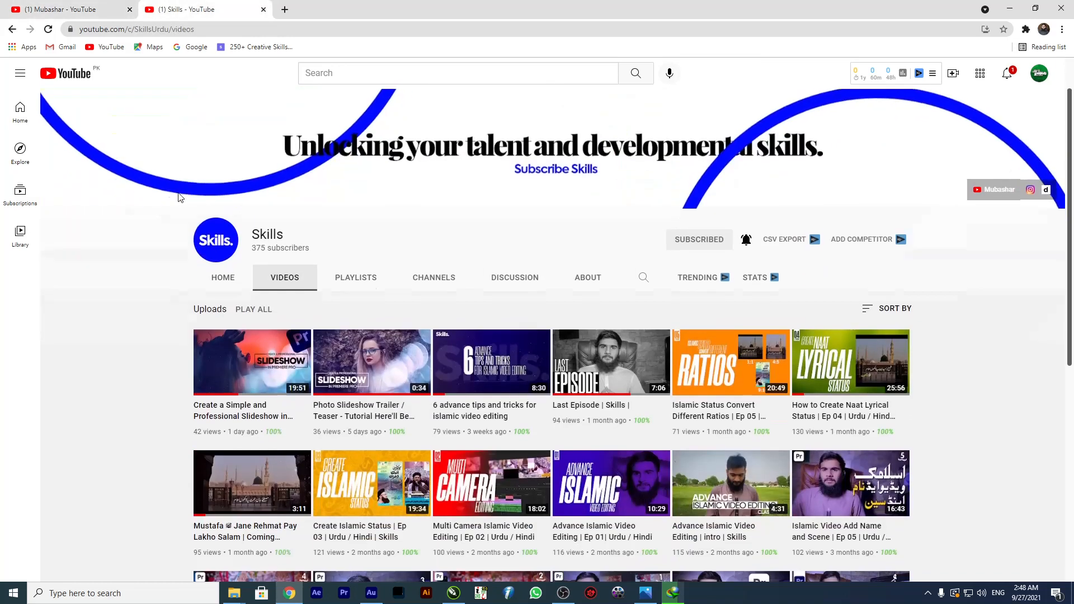
scroll(178, 201, down, 3)
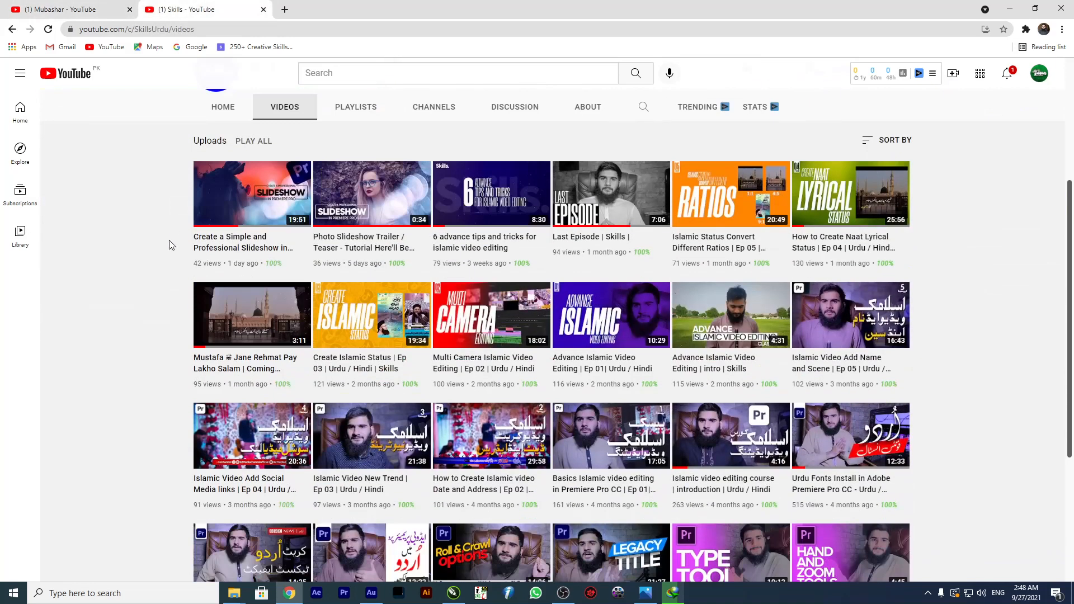
scroll(171, 245, down, 4)
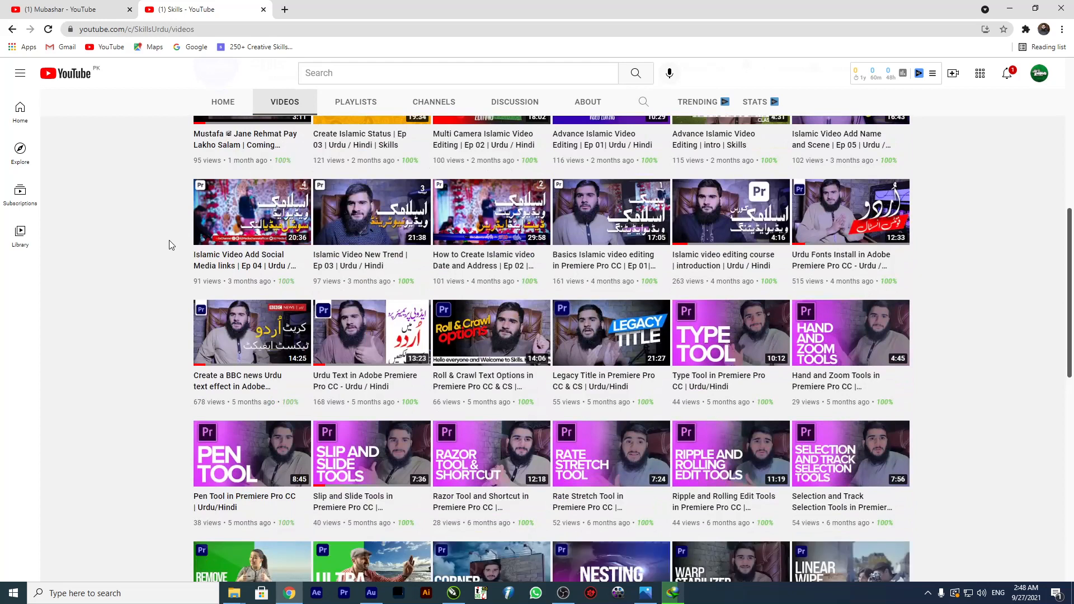
scroll(171, 245, up, 8)
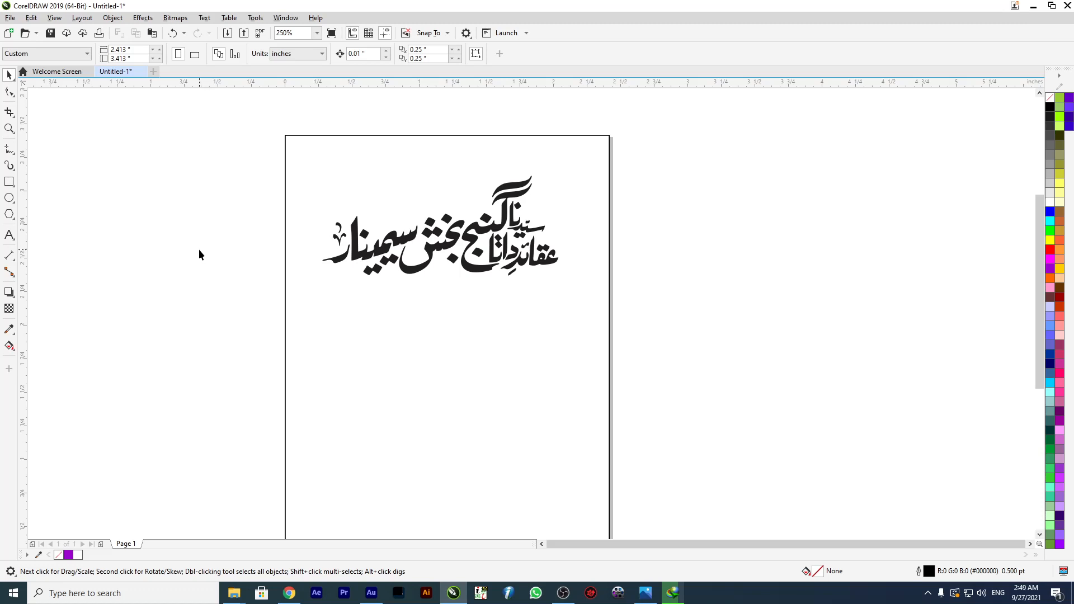
Switch to CorelDRAW and open the Bevel effect settings.
click(145, 17)
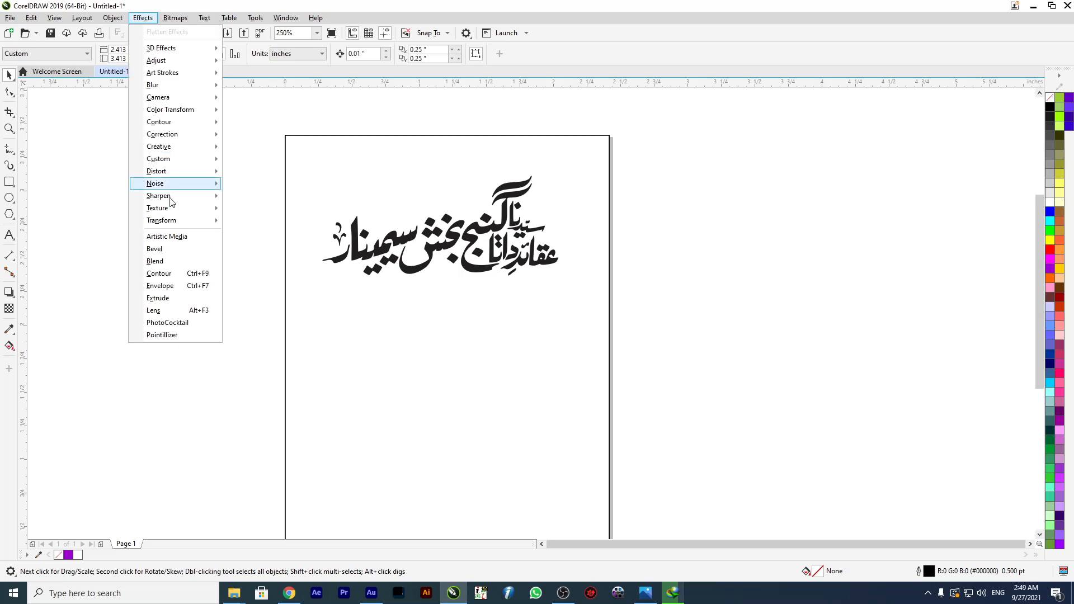
click(170, 254)
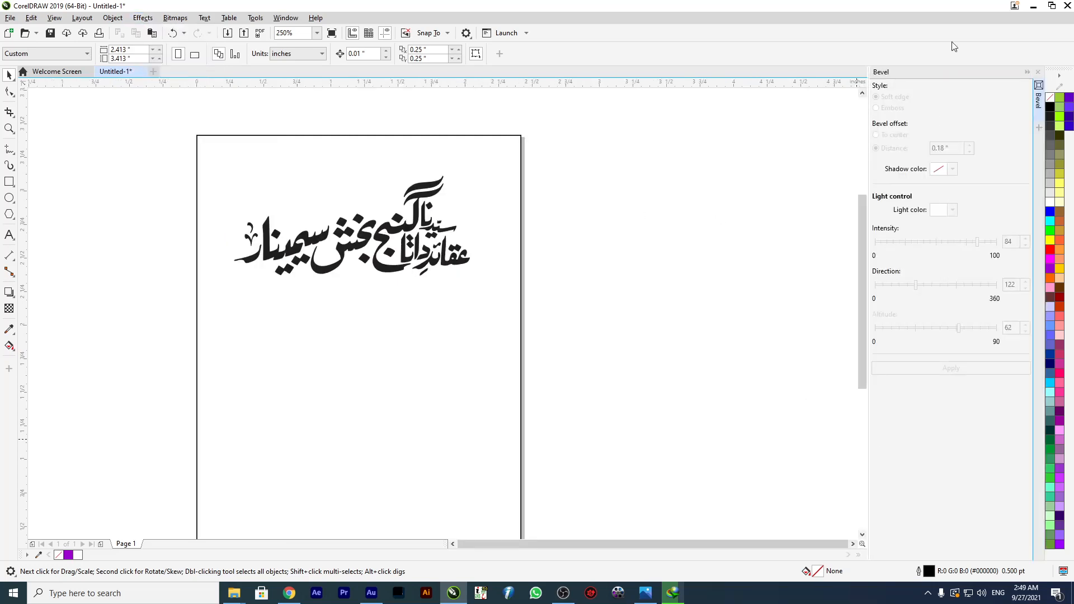
click(144, 19)
mouse_move(163, 69)
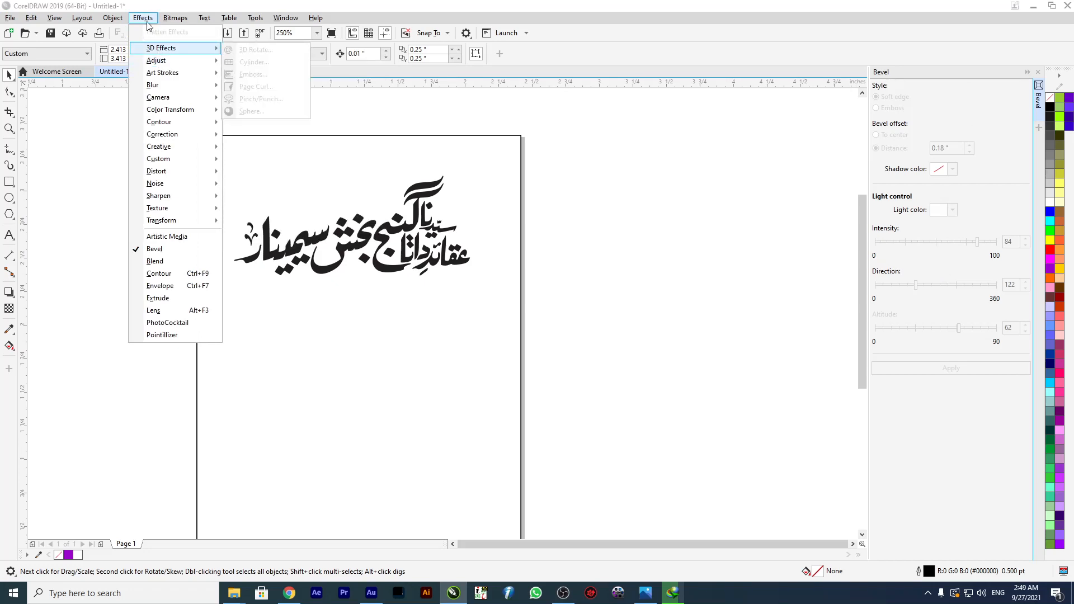
click(173, 21)
click(172, 20)
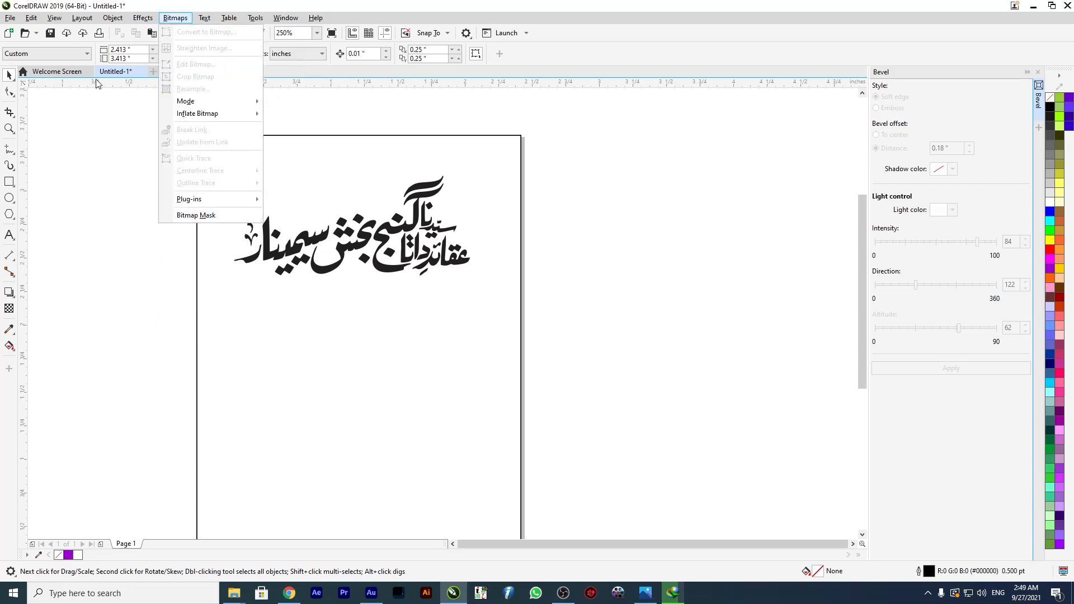
click(172, 20)
click(143, 18)
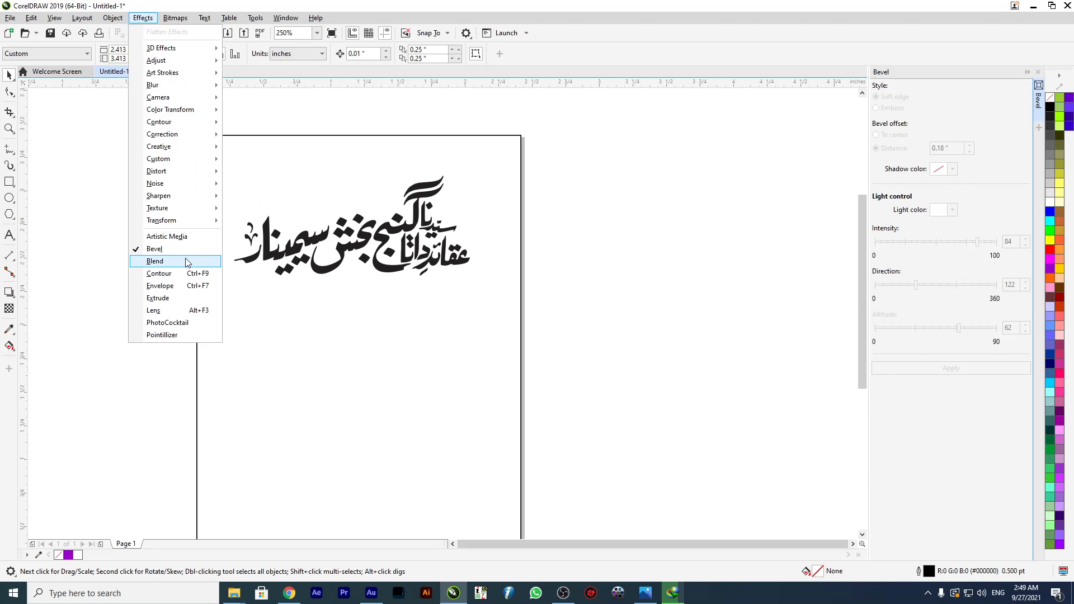
click(140, 17)
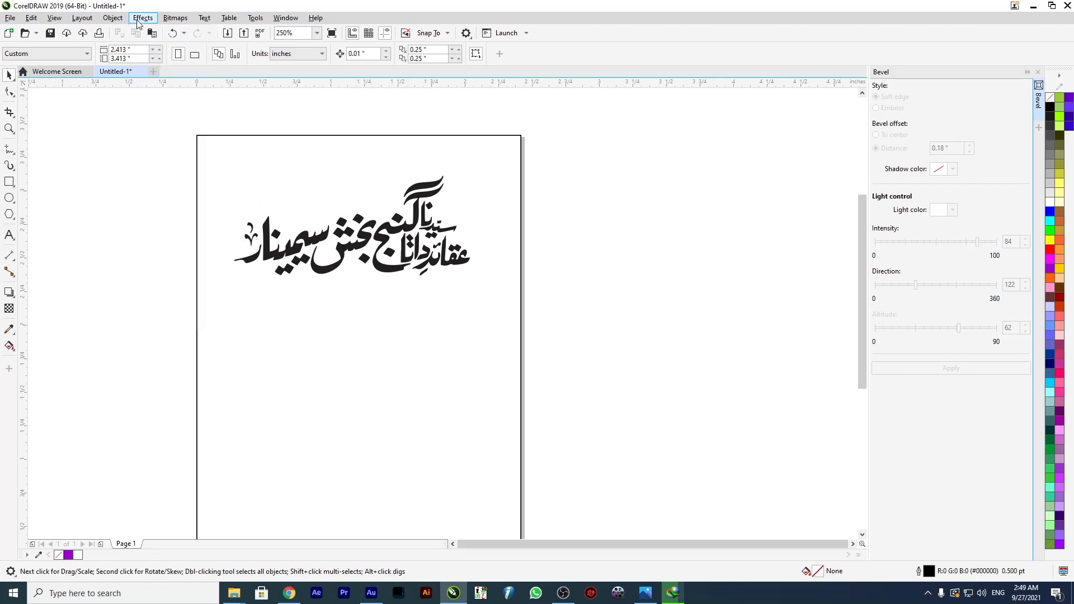
click(139, 20)
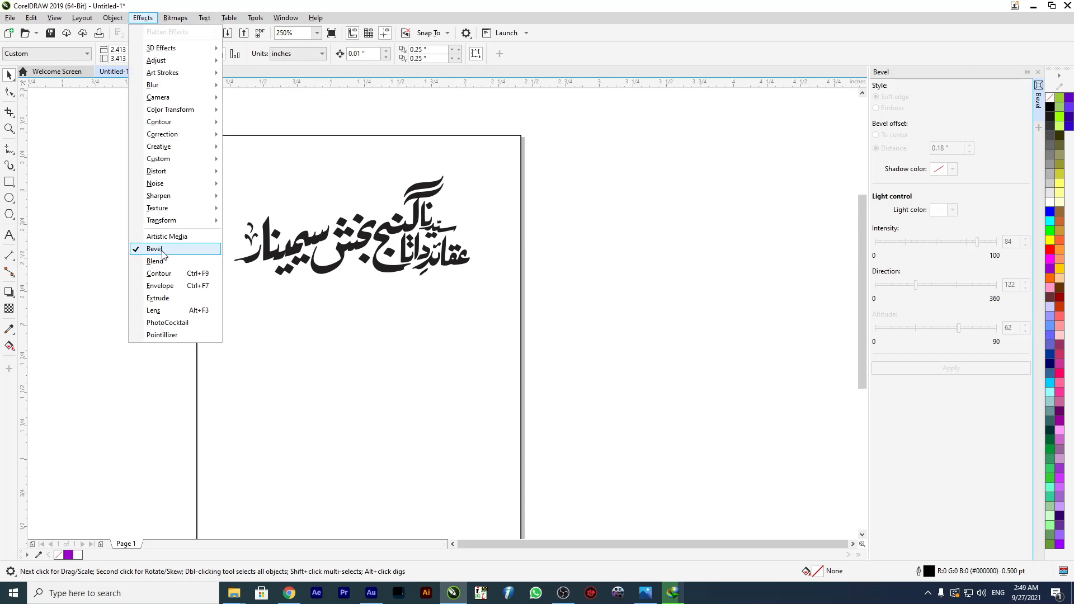
click(88, 246)
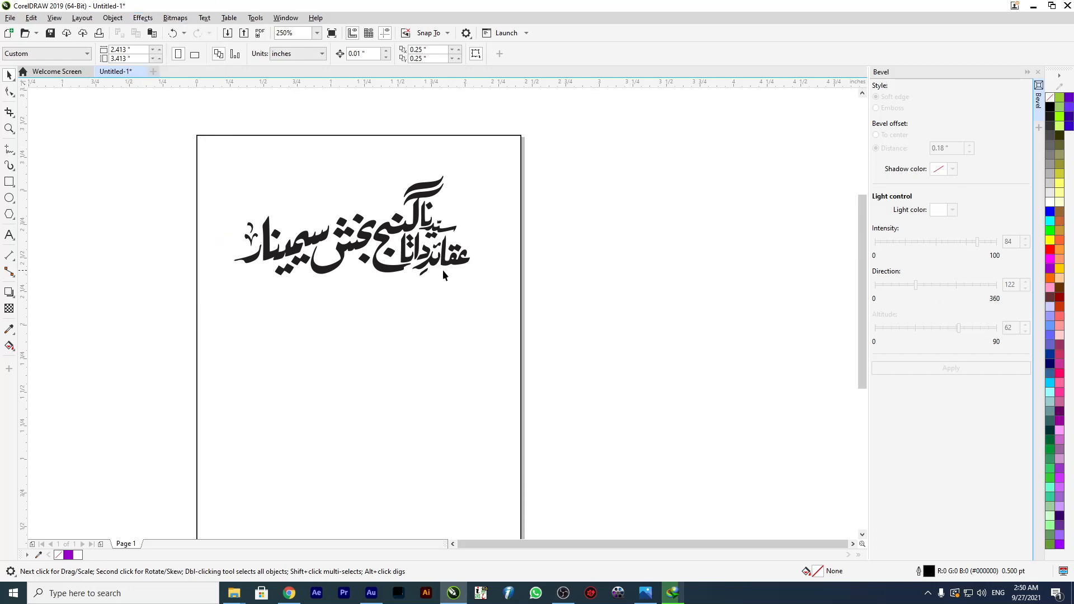
click(402, 261)
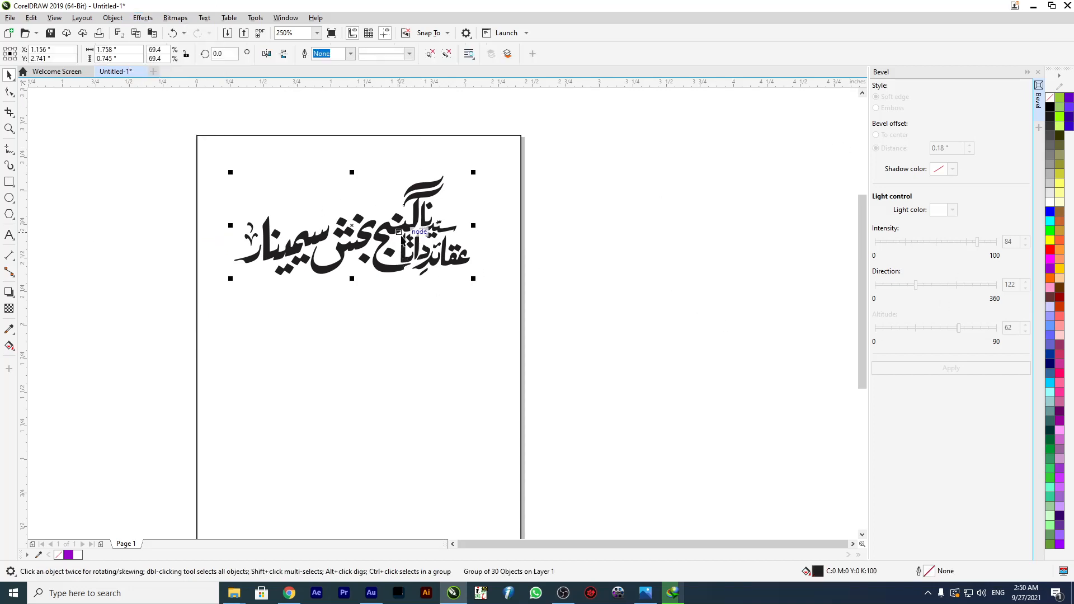
scroll(399, 231, down, 3)
scroll(396, 245, up, 3)
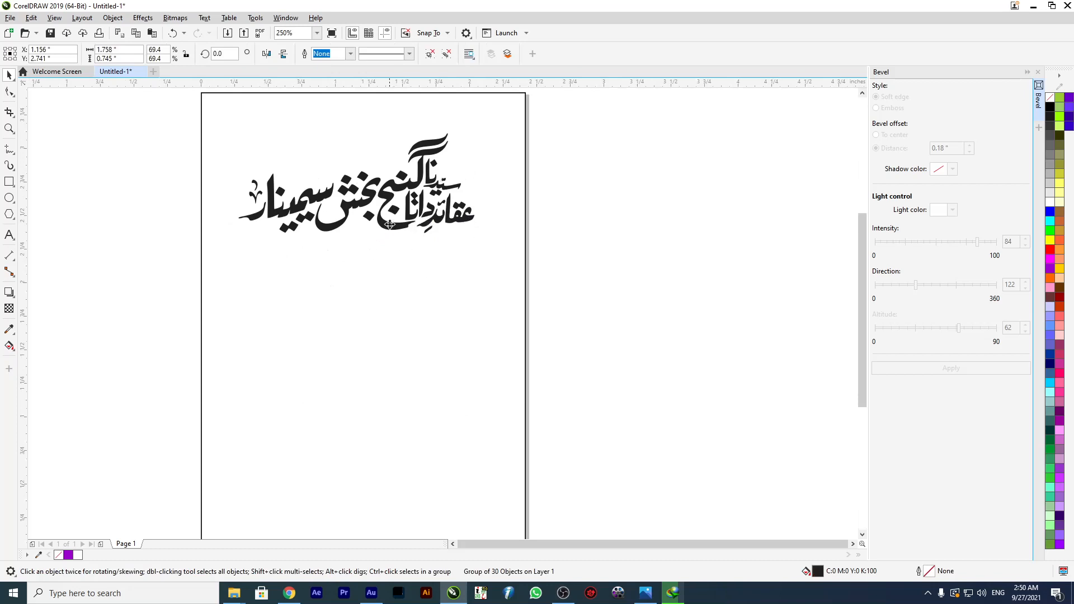
click(152, 226)
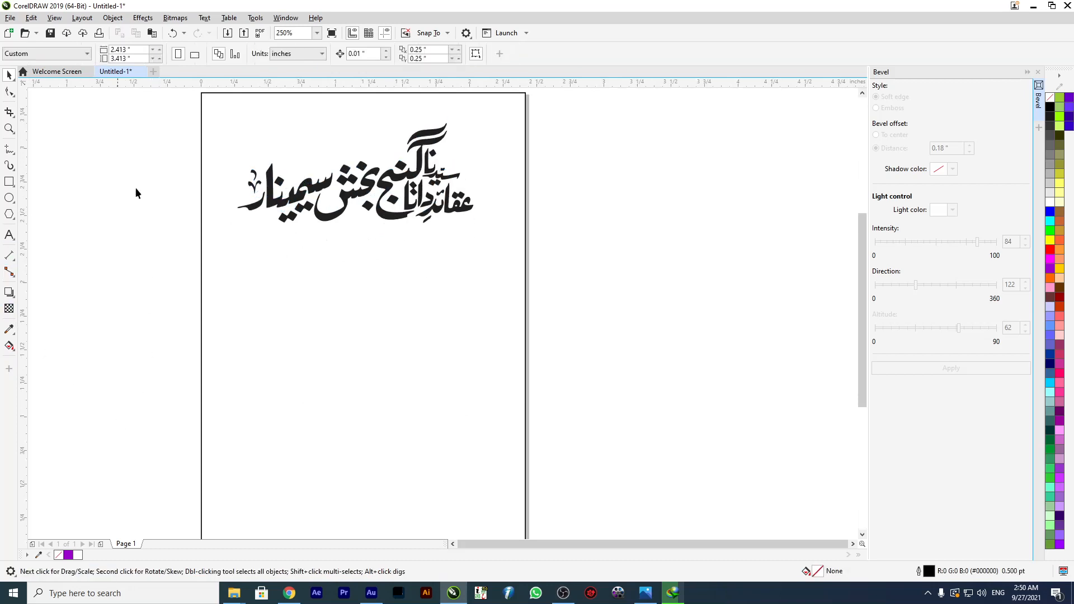
Draw a circle about 0.77 inches across below the lettering and a rectangle about 1.44 by 0.19 inches beneath the circle.
click(9, 198)
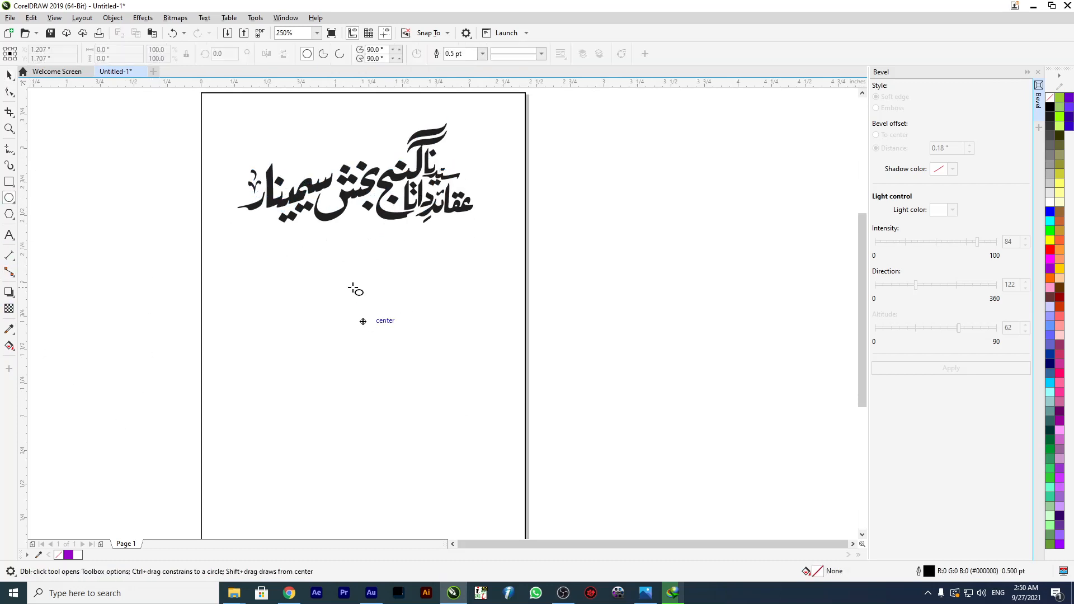
drag(314, 284, 423, 393)
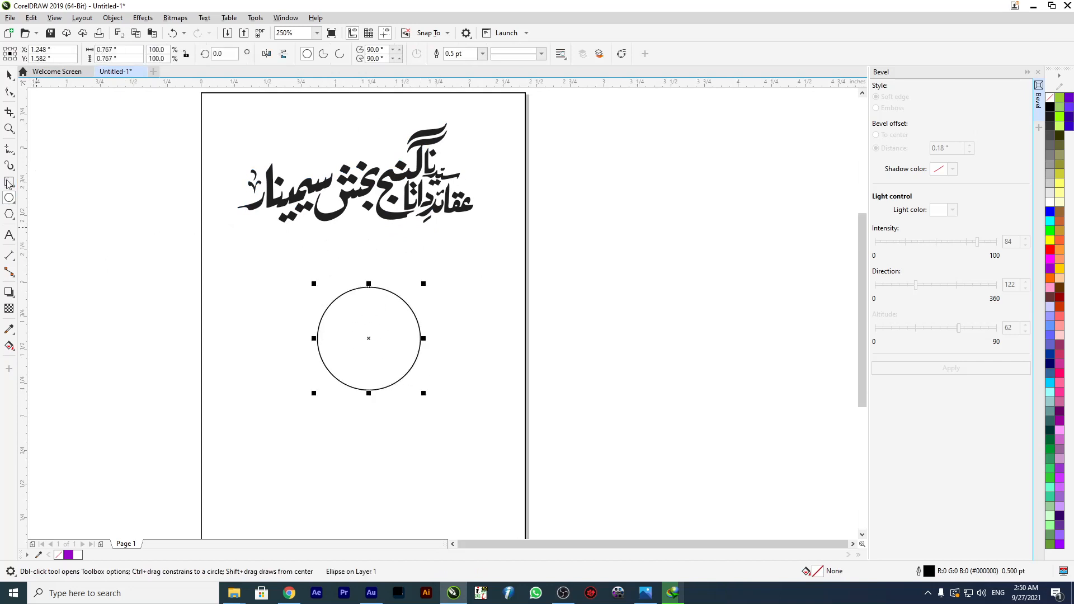
click(9, 182)
drag(154, 423, 434, 445)
drag(292, 434, 488, 460)
click(9, 74)
drag(354, 434, 336, 412)
Fill the circle with red, remove its outline and reposition it between the lettering and the rectangle.
drag(359, 311, 350, 305)
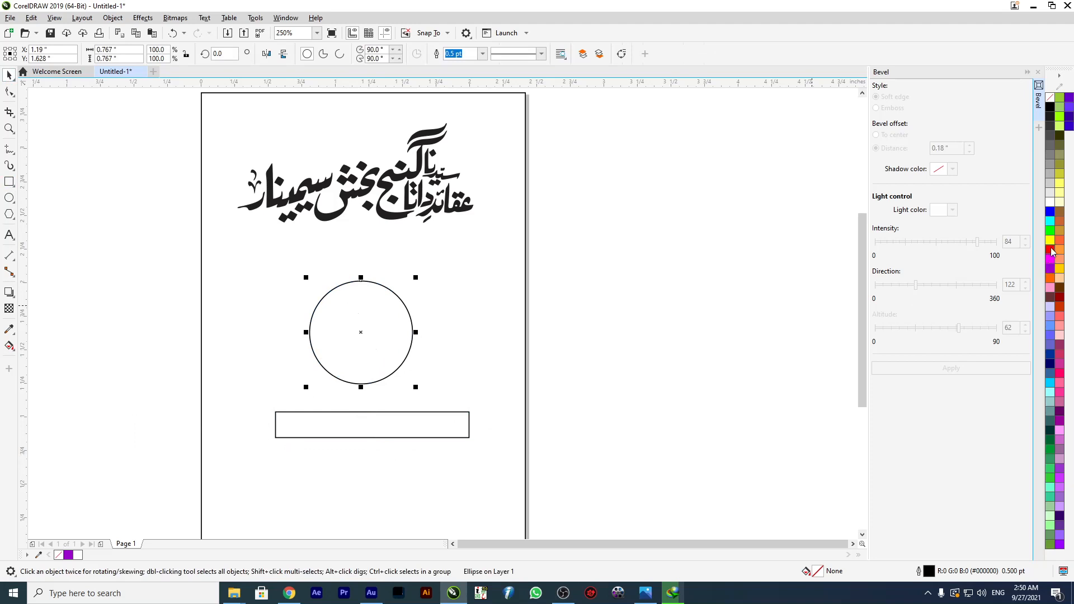
click(1050, 250)
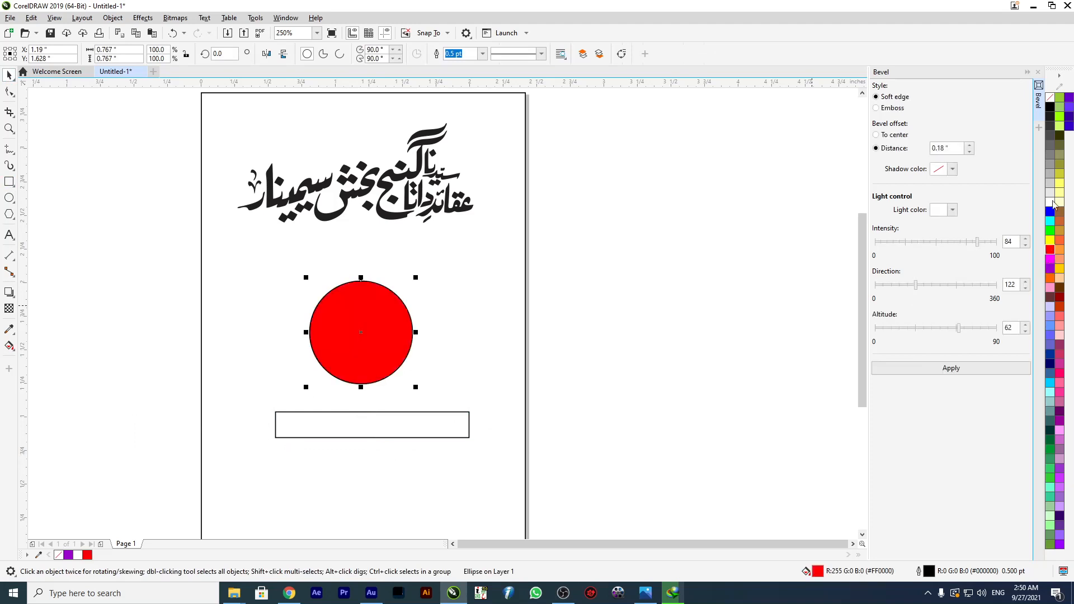
right_click(1051, 98)
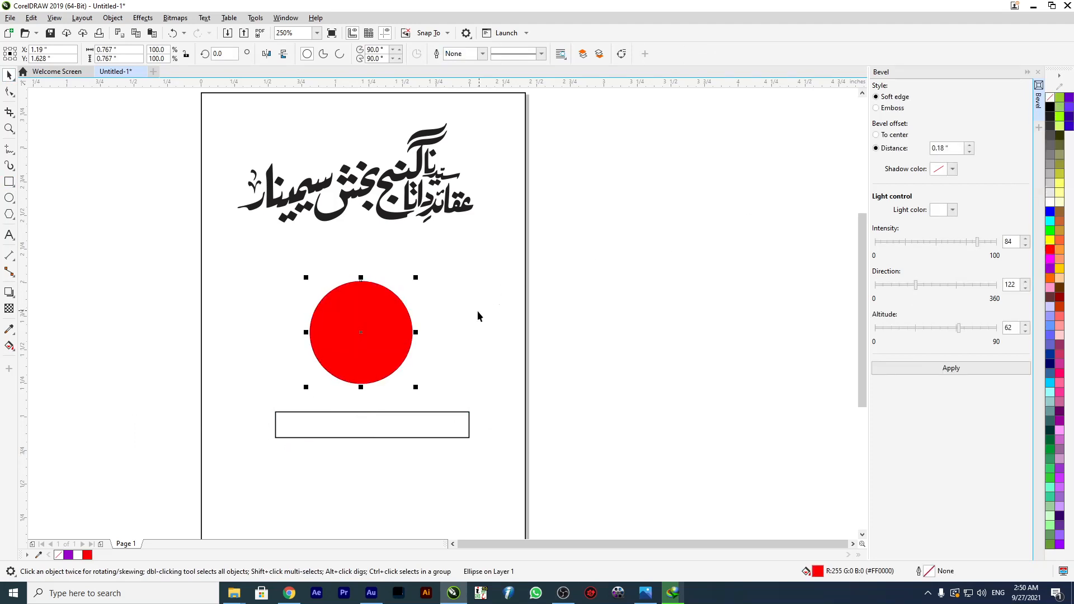
drag(390, 326, 408, 318)
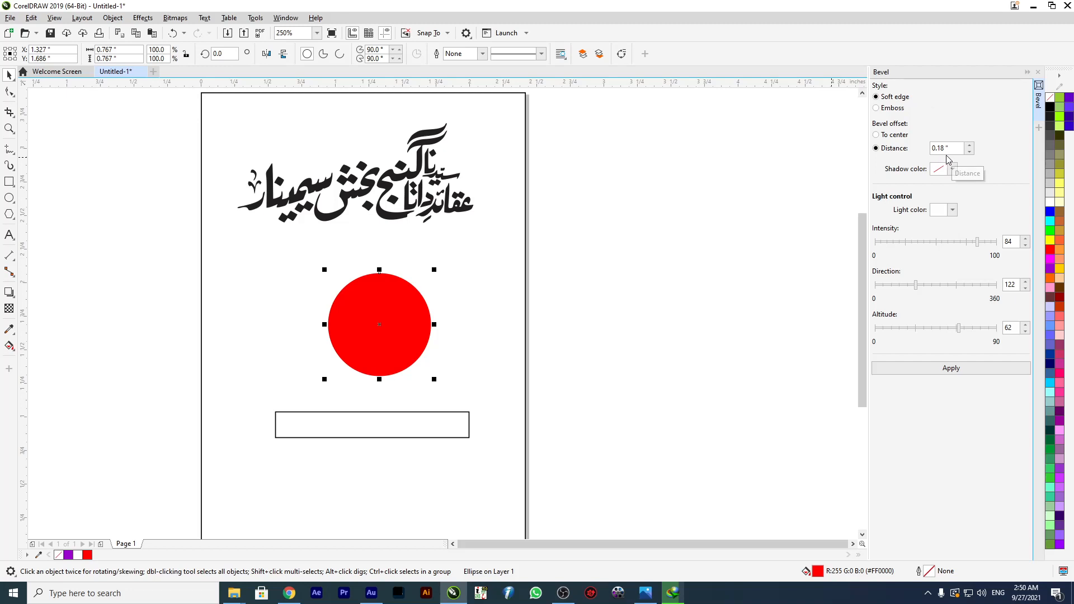
click(827, 168)
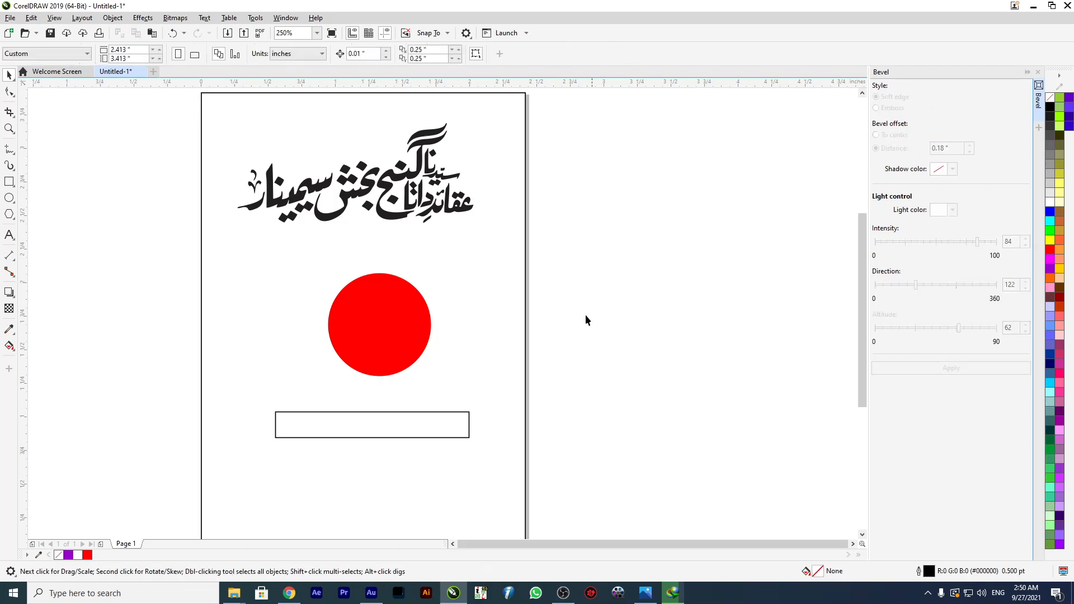
Apply a soft-edge bevel with a 0.1 inch distance to the red circle and shift the circle slightly.
click(422, 344)
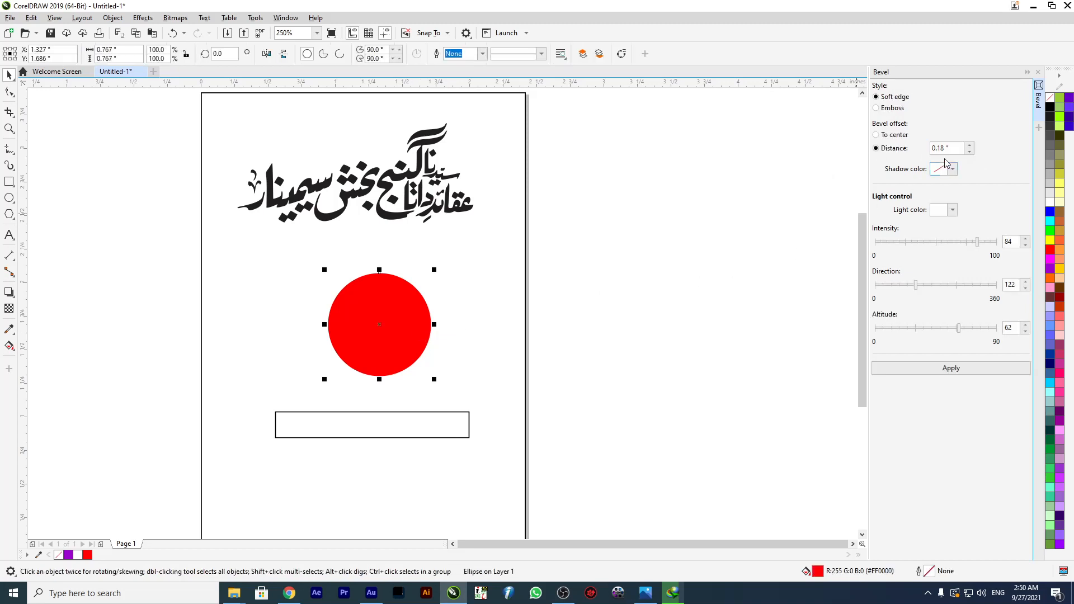
drag(949, 150, 940, 147)
text(1)
key(Return)
click(762, 188)
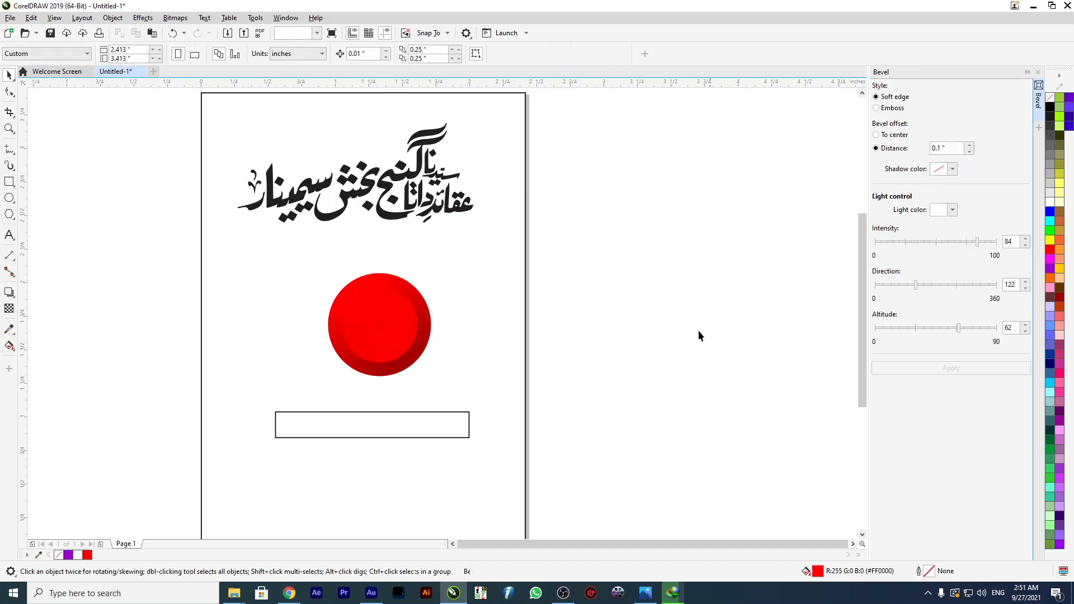
click(428, 343)
drag(364, 356, 354, 325)
Fill the rectangle below the circle with purple (#9900CC) and remove its outline.
click(389, 423)
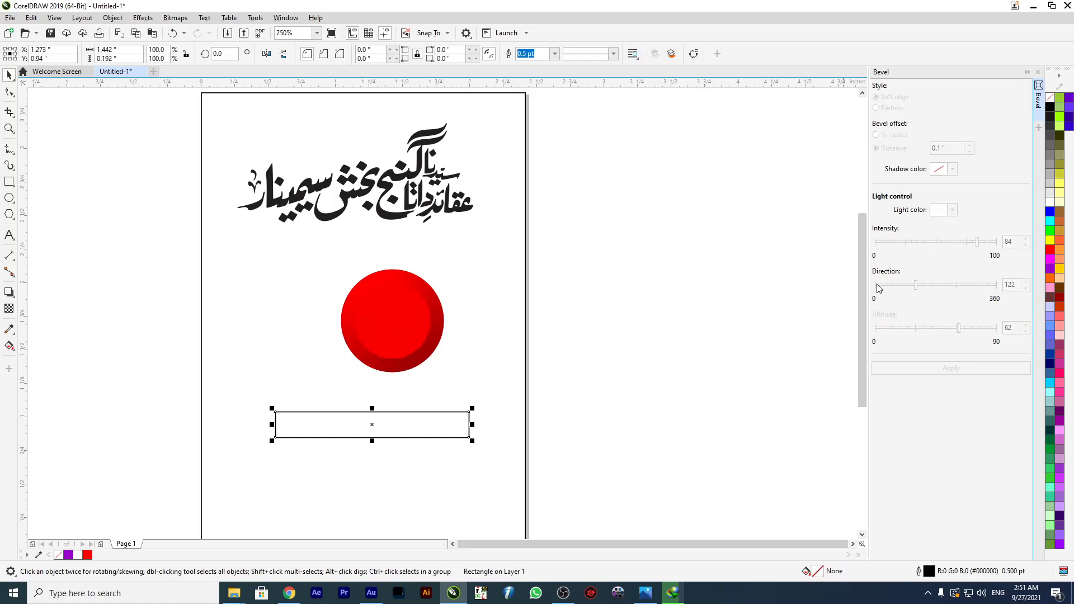
click(1050, 268)
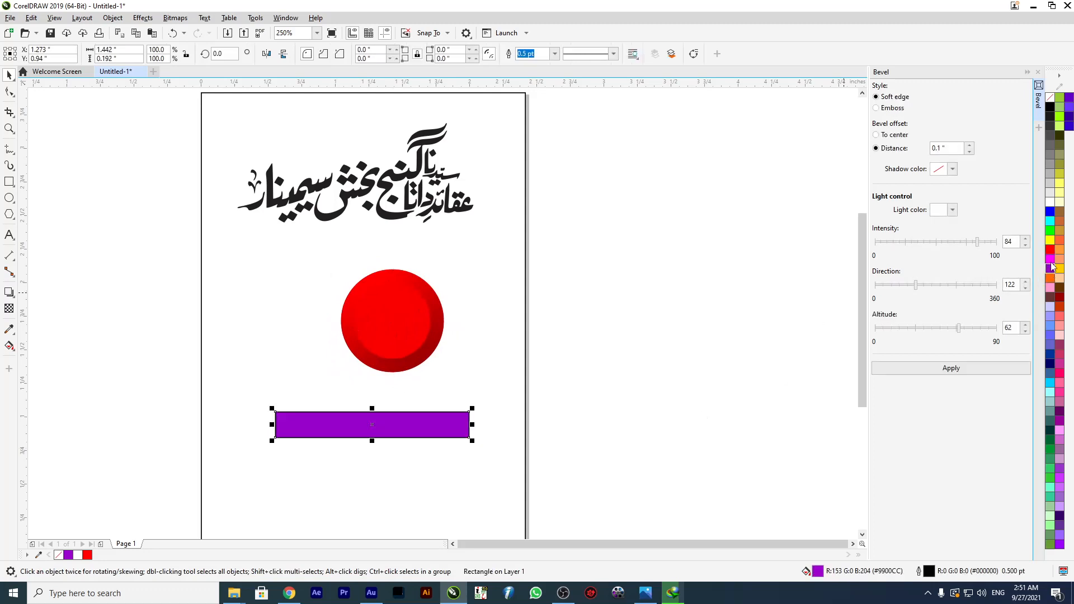
right_click(1050, 98)
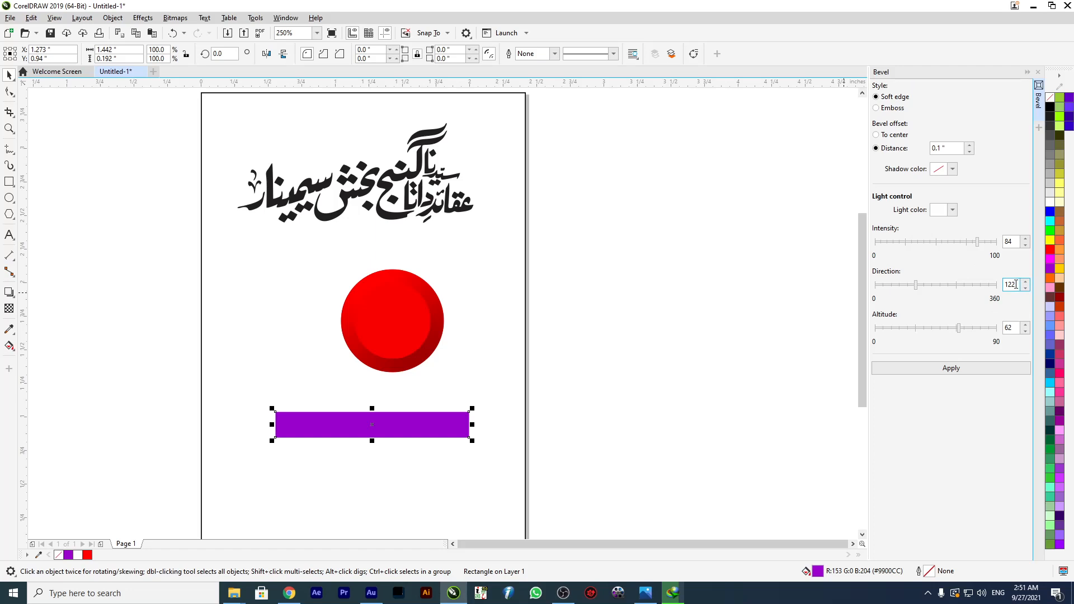
Move the purple rectangle off the page and apply a soft-edge bevel to it with a light direction of 192.
click(958, 287)
drag(958, 288, 919, 290)
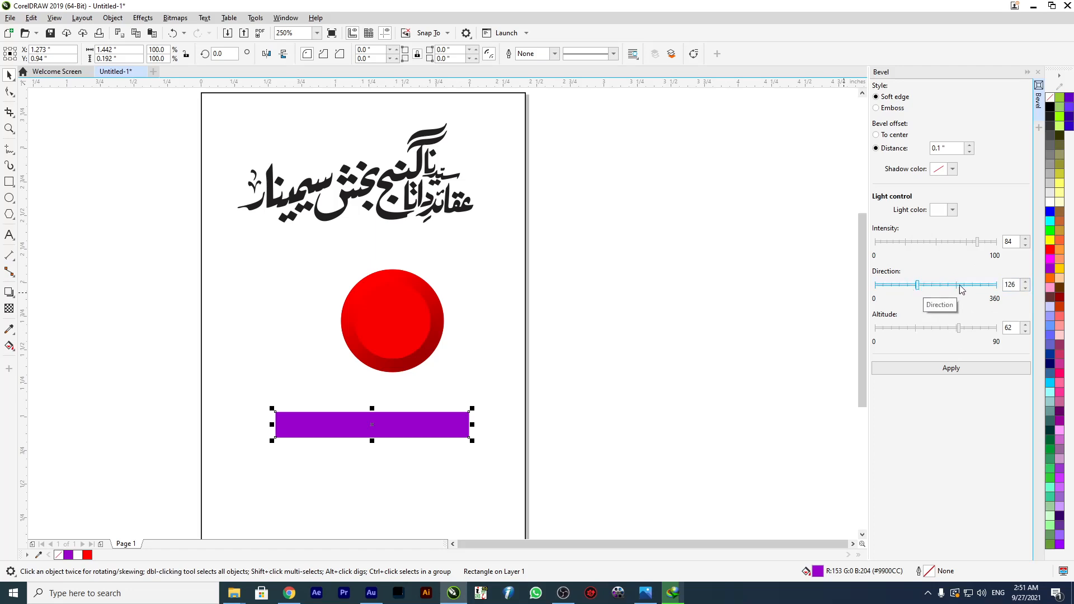
click(941, 285)
drag(392, 430, 706, 211)
click(961, 370)
Move the purple rectangle and the red circle to the empty area beside the page.
scroll(737, 181, up, 2)
drag(617, 269, 639, 219)
scroll(660, 204, down, 2)
drag(306, 351, 741, 337)
key(Escape)
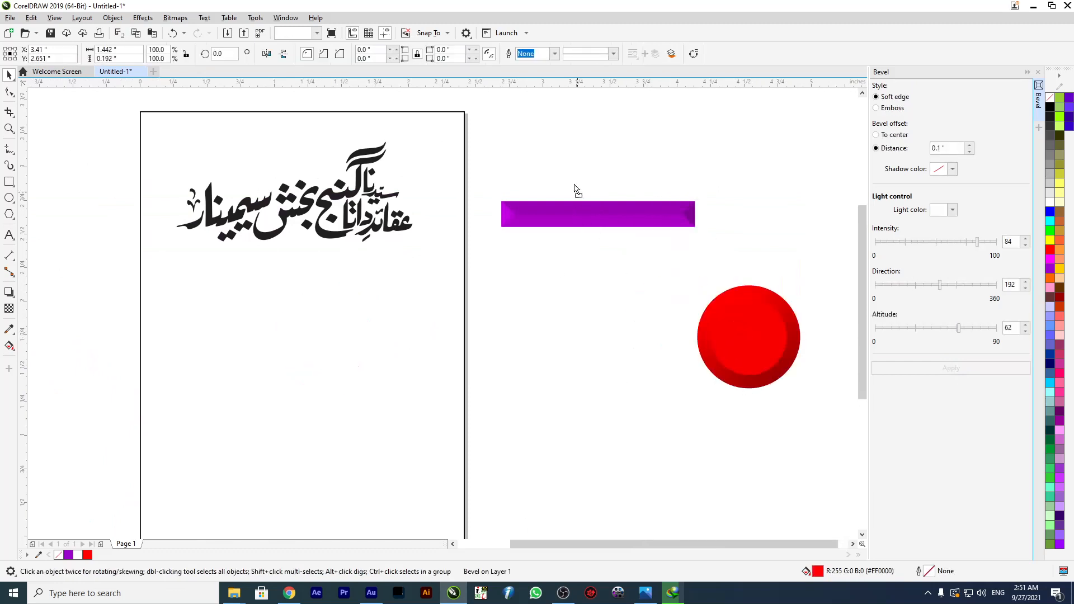
Reposition the purple rectangle above the red circle and apply a light direction of 107 to its bevel.
click(578, 208)
scroll(652, 162, up, 2)
scroll(500, 196, down, 2)
drag(496, 209, 615, 241)
scroll(576, 203, up, 1)
scroll(483, 185, down, 1)
scroll(582, 182, up, 1)
click(912, 286)
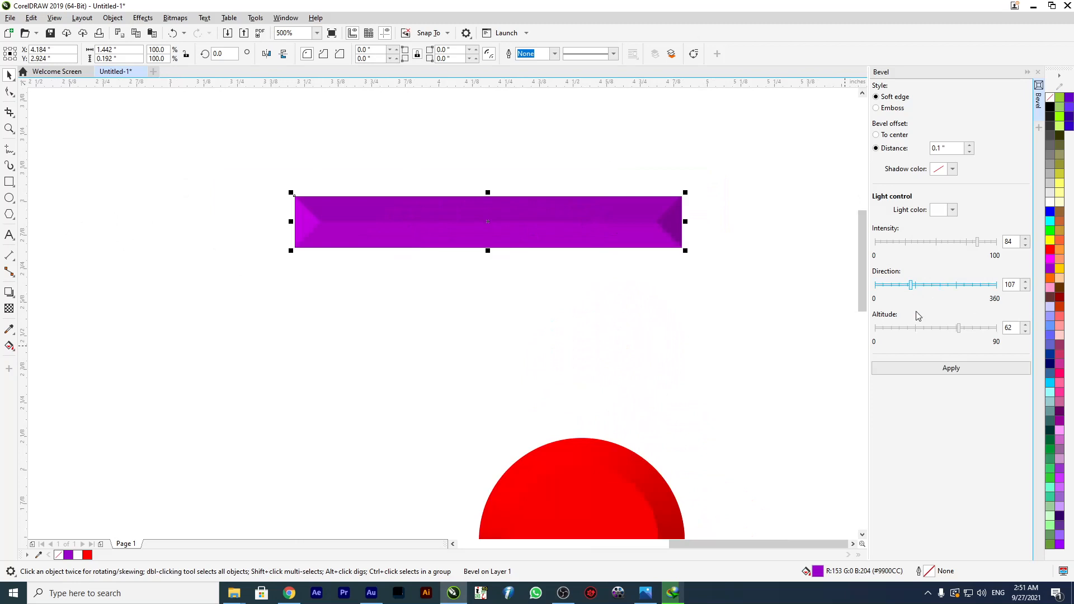
click(931, 369)
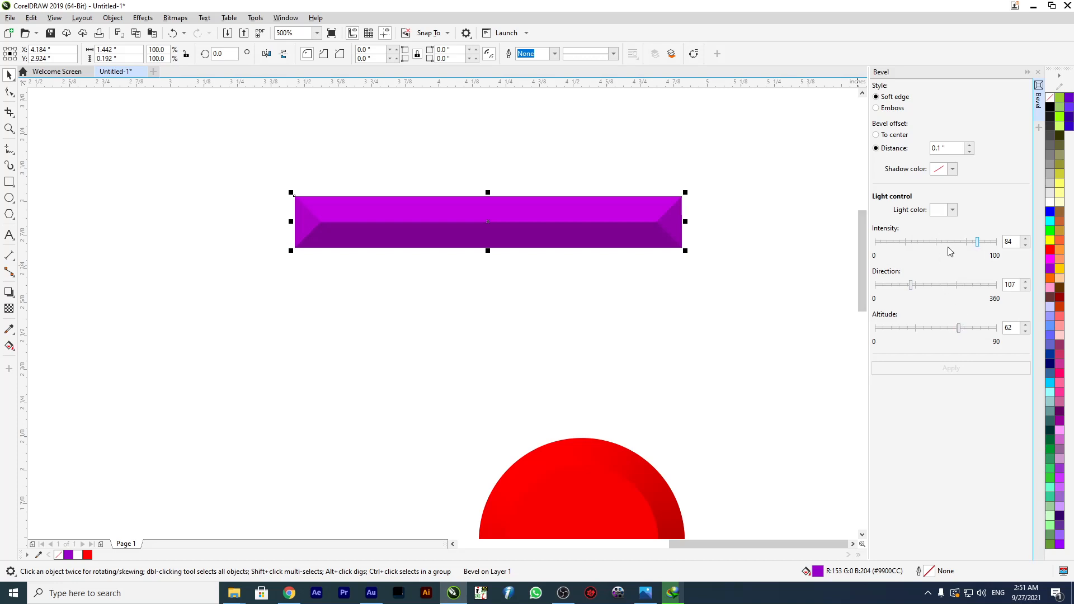
Try a light intensity of 22 on the purple rectangle's bevel, and apply an intensity of 87 instead.
click(919, 241)
click(923, 371)
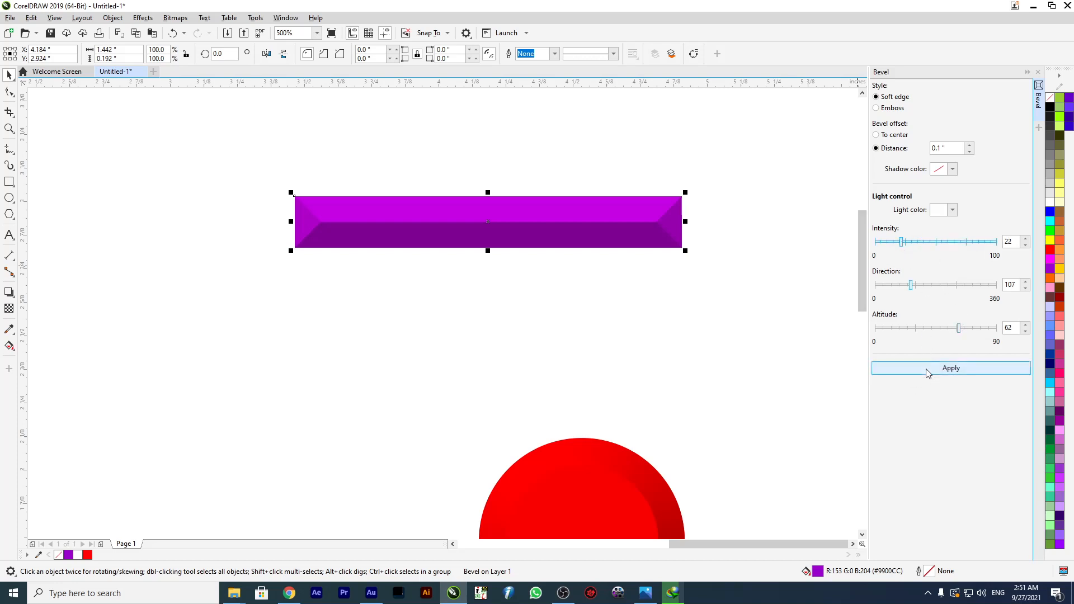
click(980, 241)
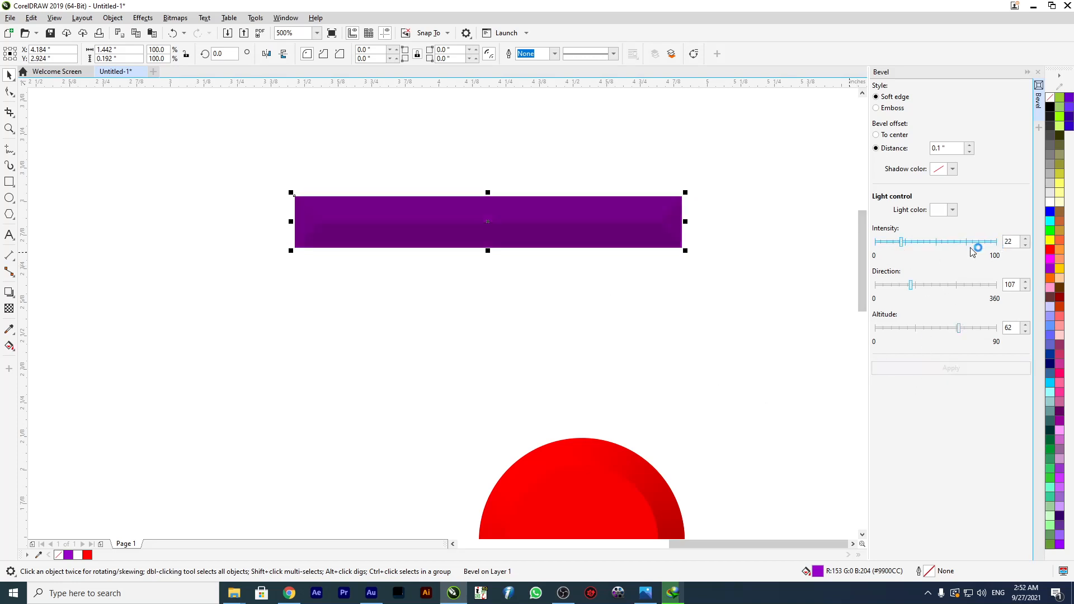
click(980, 371)
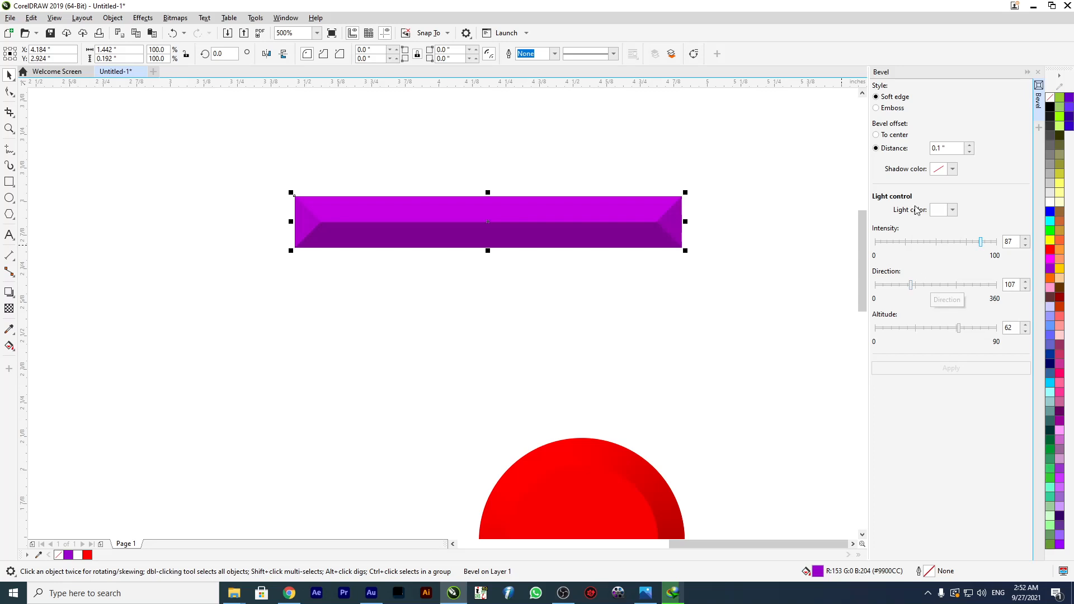
Apply the Emboss bevel style to the purple rectangle.
click(876, 108)
click(923, 370)
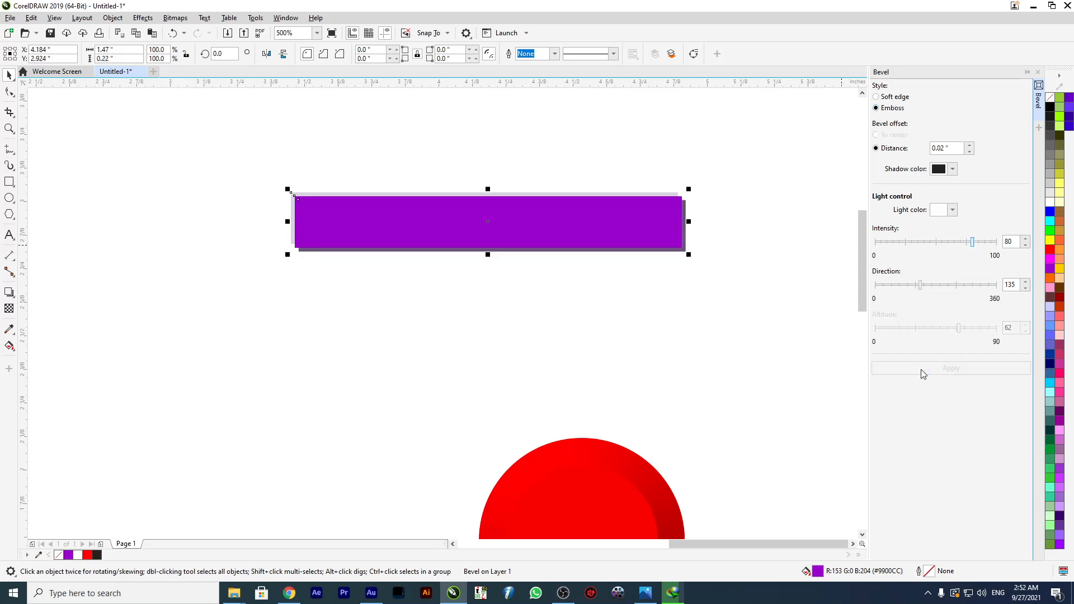
Reposition the embossed purple rectangle, try a light intensity of 50, and apply an intensity of 82 with a direction of 220.
click(484, 270)
drag(482, 245, 505, 254)
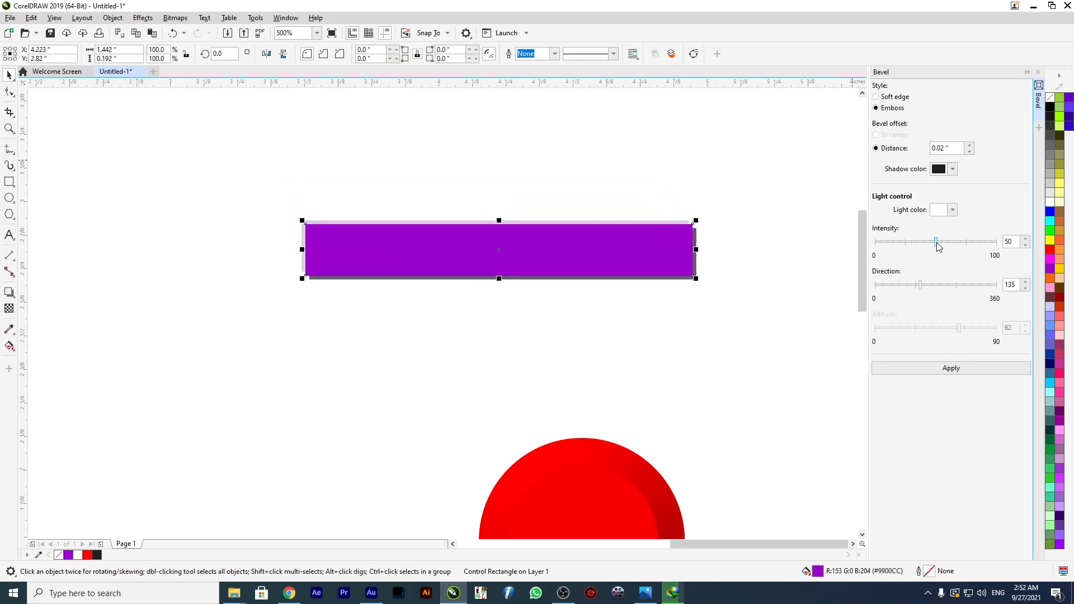
click(953, 370)
click(974, 242)
click(949, 285)
click(963, 368)
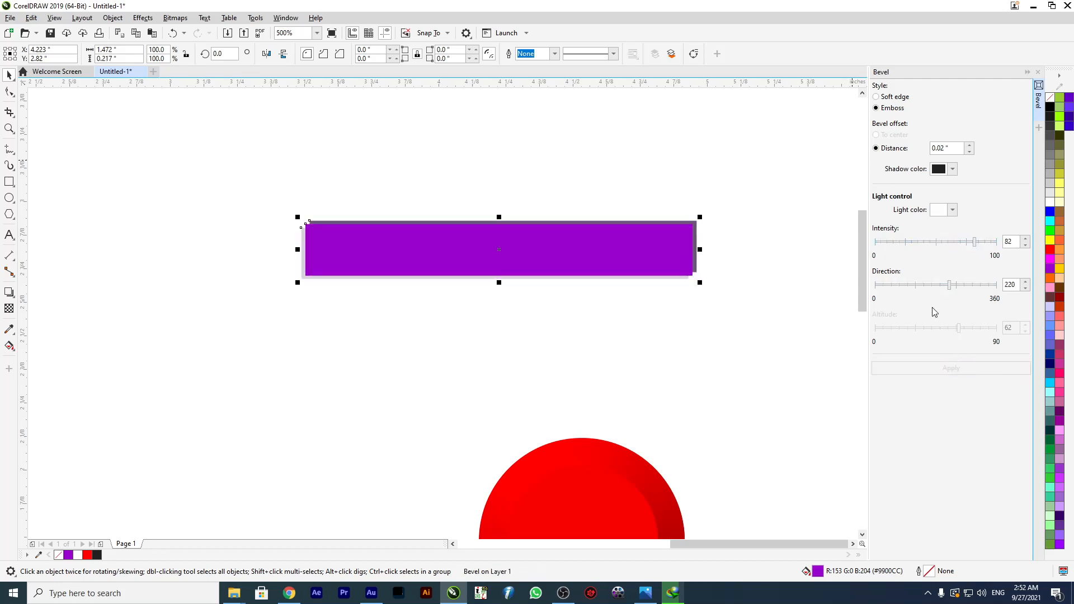
Apply the Soft edge bevel style to the purple rectangle and shift the rectangle above the circle.
click(877, 98)
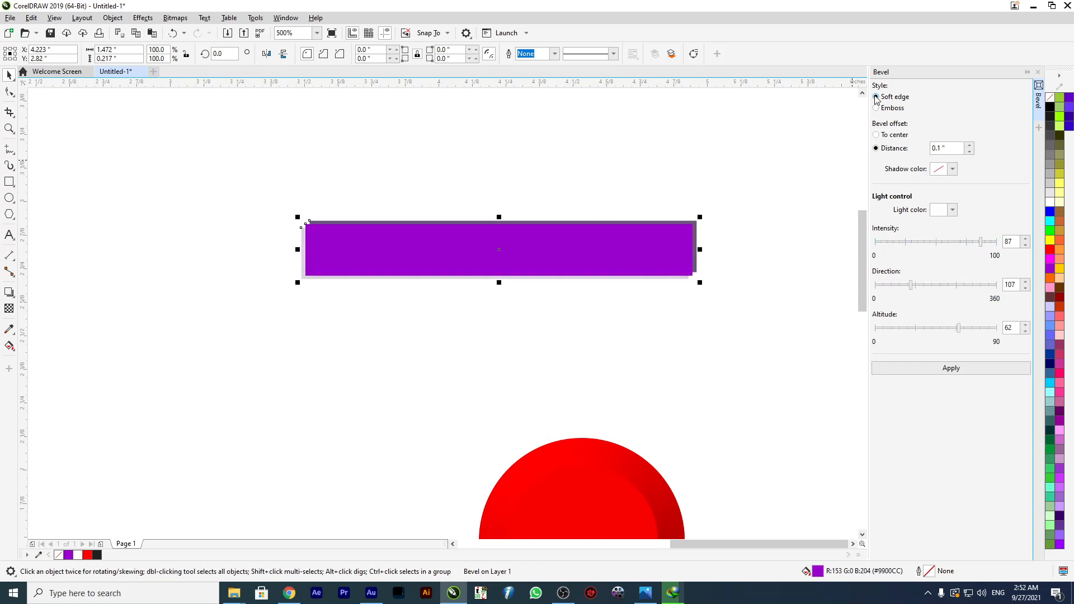
click(964, 369)
drag(542, 257, 571, 220)
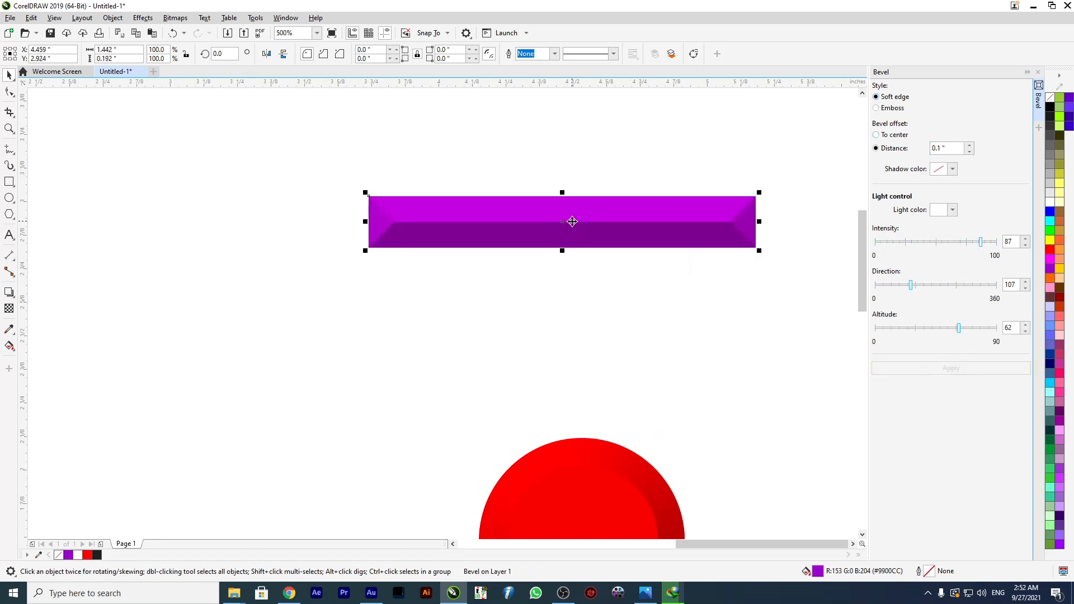
Apply a pure red bevel light color (CMYK 0, 100, 100, 0) to the purple rectangle and reposition it.
click(952, 169)
click(951, 210)
drag(974, 290, 1020, 267)
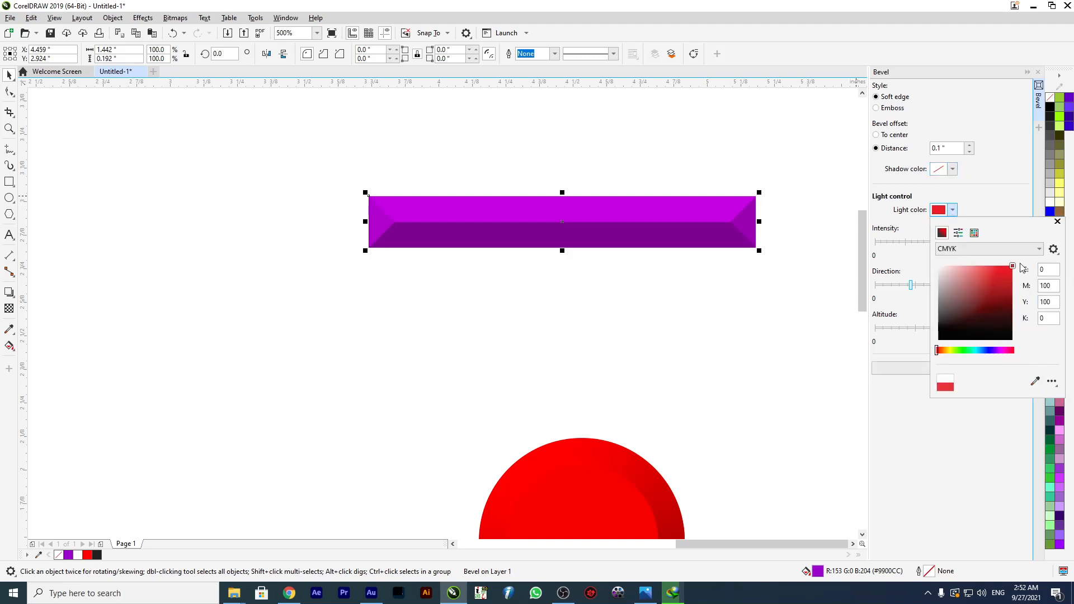
click(947, 443)
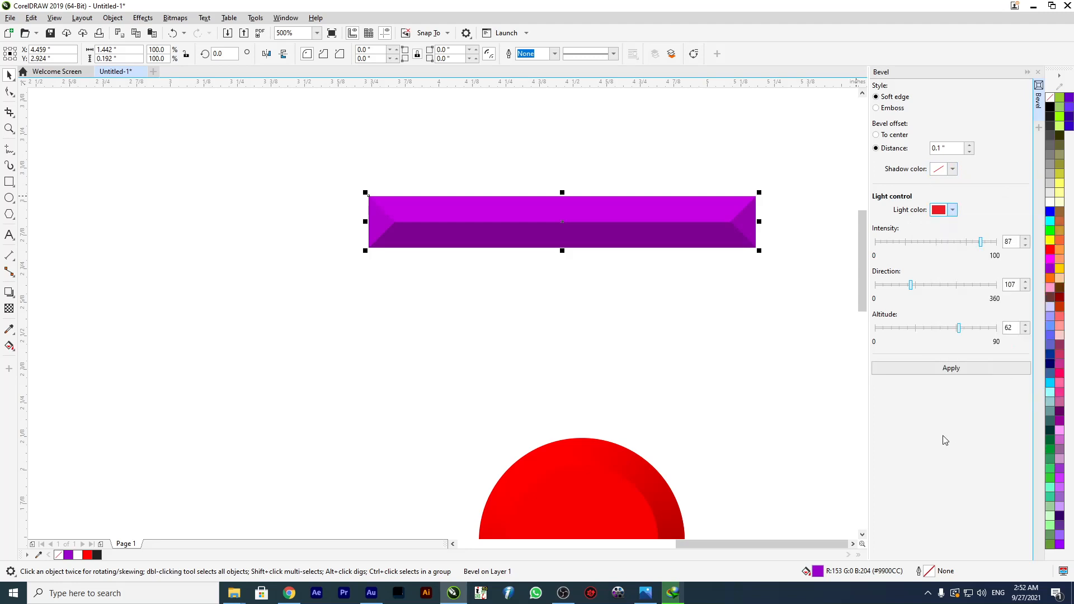
click(944, 369)
drag(648, 241, 604, 221)
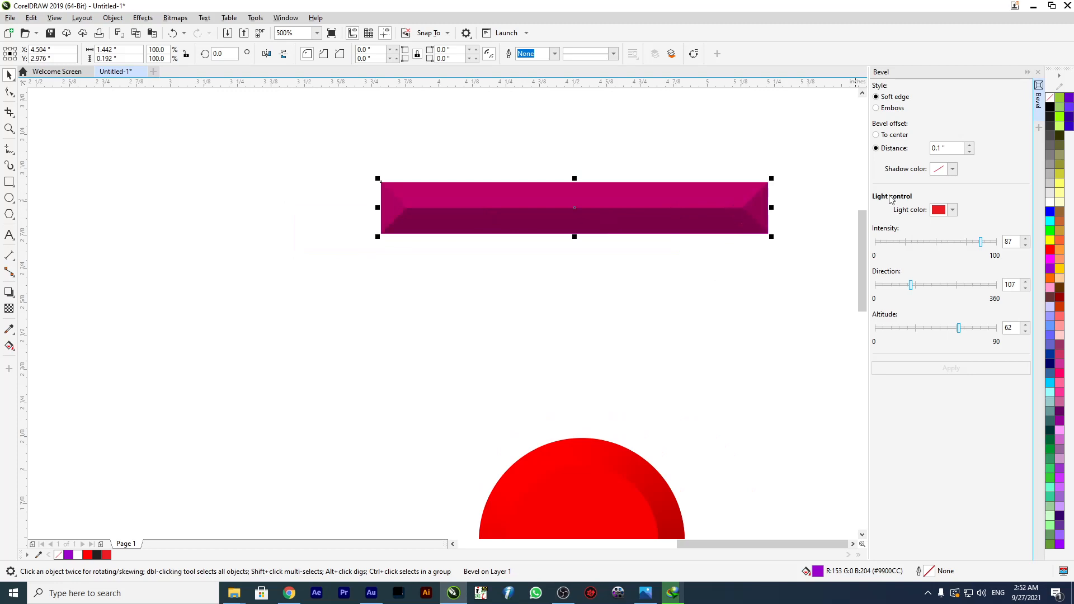
Apply a blue bevel light color (CMYK 93, 80, 0, 0) to the rectangle and reposition it.
click(952, 209)
click(1012, 289)
click(1002, 351)
click(988, 351)
click(992, 285)
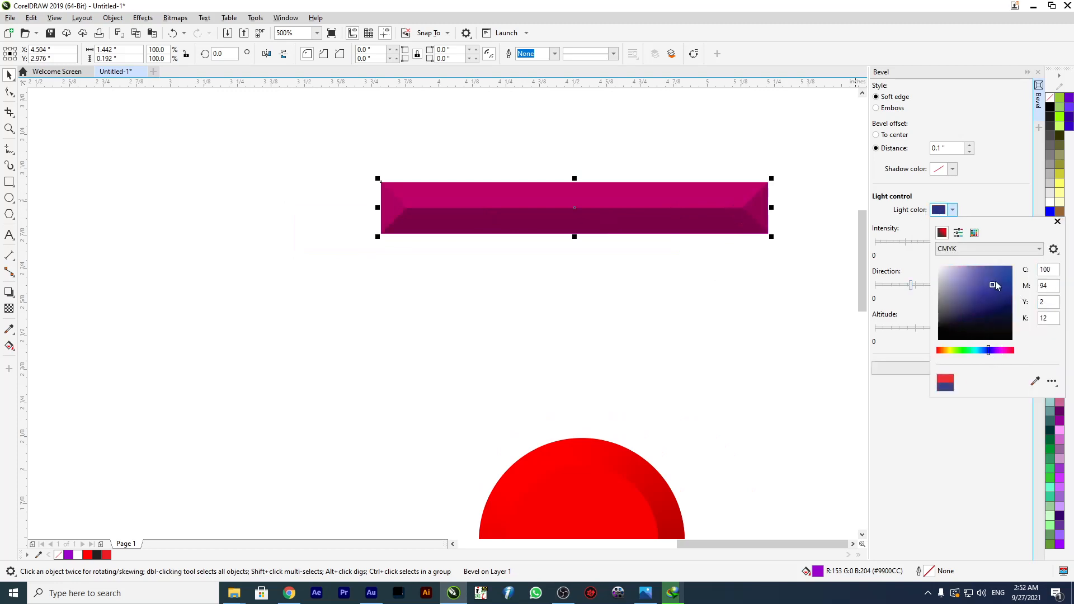
click(877, 384)
click(878, 367)
drag(669, 233, 594, 236)
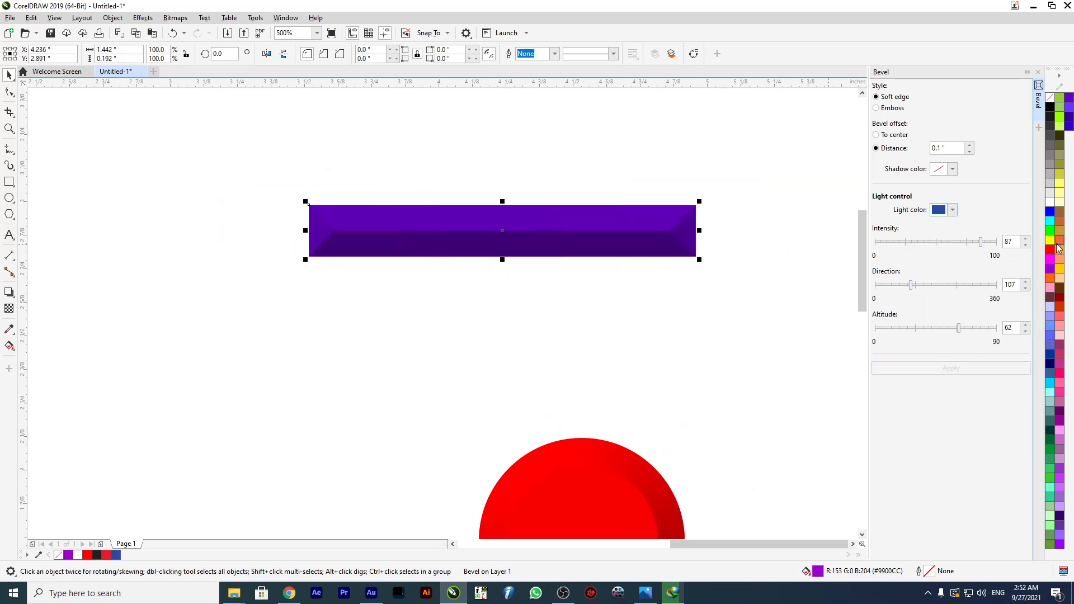
Try a light orange fill (#FF9966) on the rectangle and restore its purple fill (#9900CC).
click(1058, 261)
click(1058, 260)
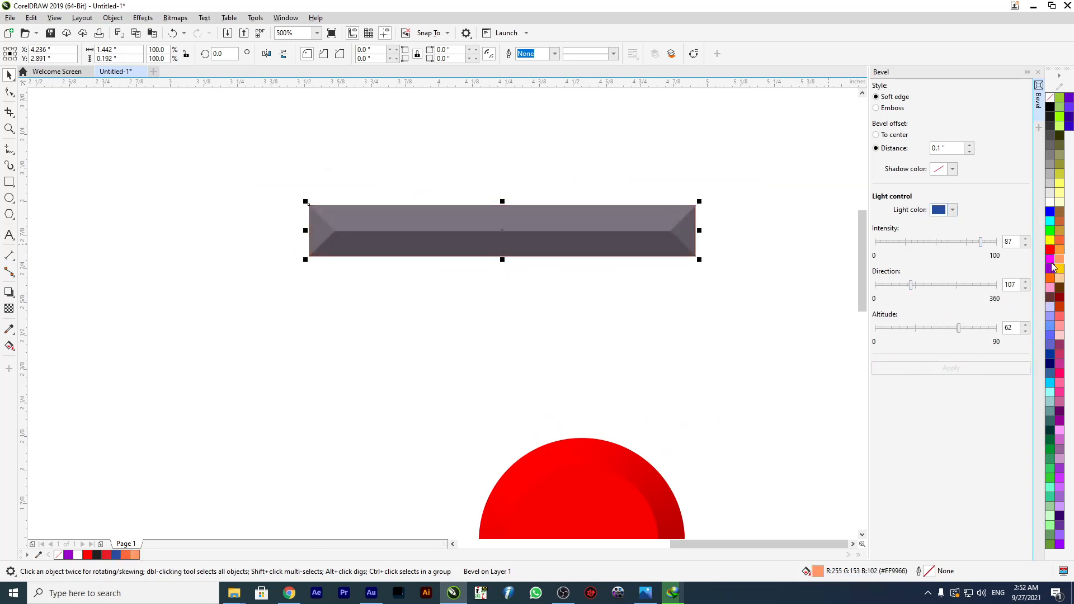
click(1052, 275)
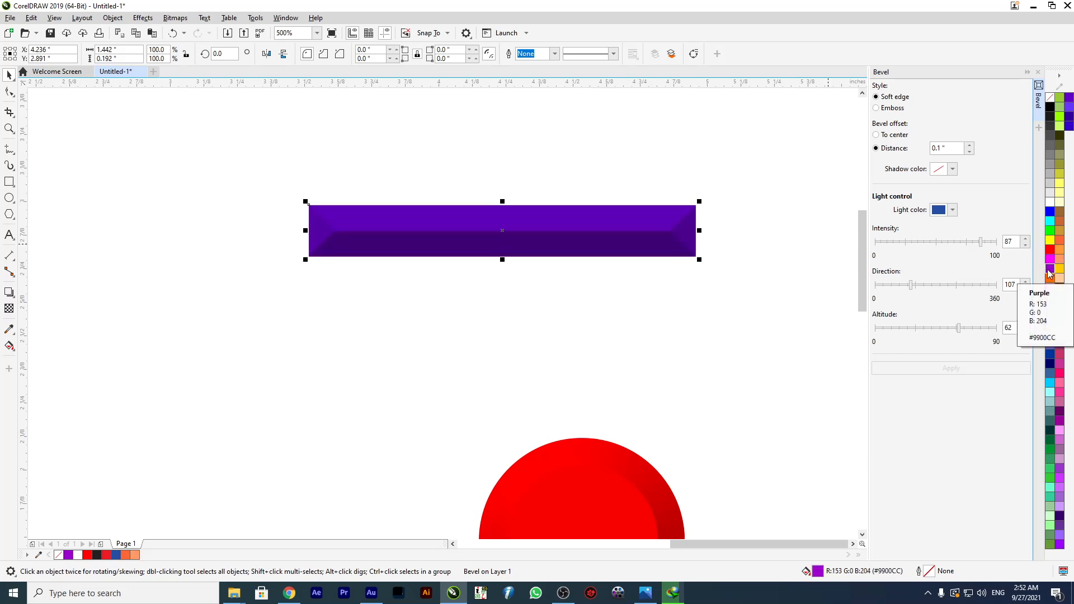
Apply a white bevel light color to the purple rectangle and reposition it.
click(953, 210)
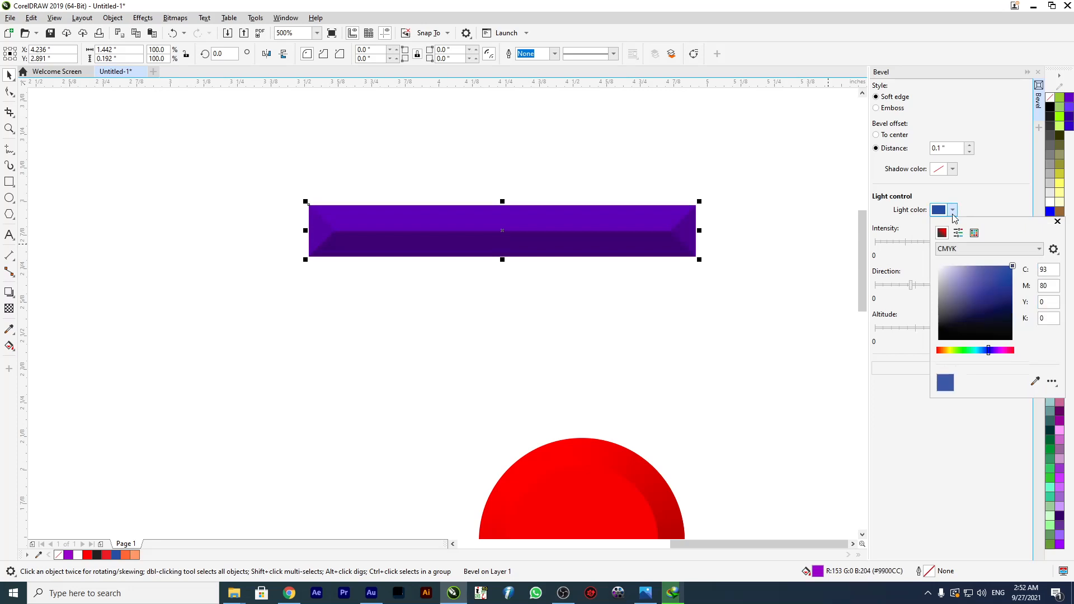
drag(965, 284, 902, 263)
click(768, 247)
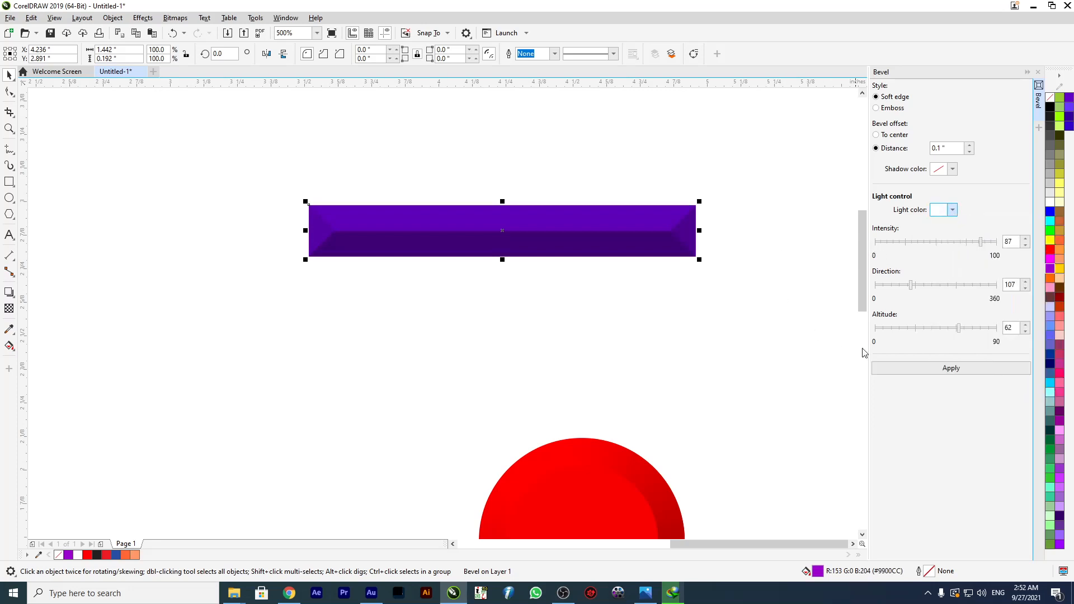
click(951, 367)
drag(650, 235, 590, 242)
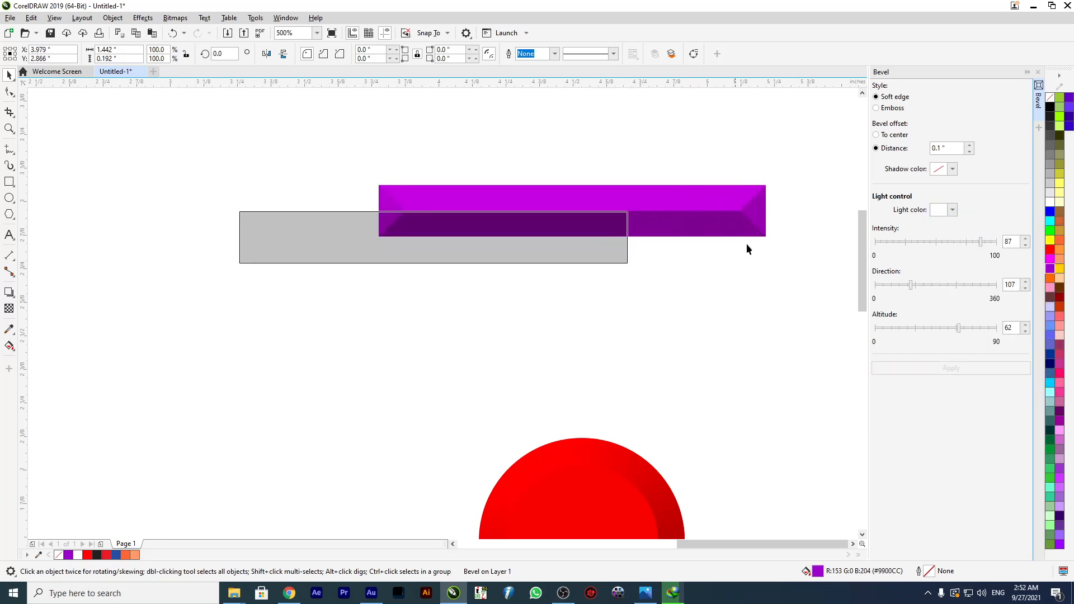
Apply a pure red bevel shadow color (CMYK 0, 100, 100, 0) to the purple rectangle and reposition it.
click(953, 170)
click(988, 254)
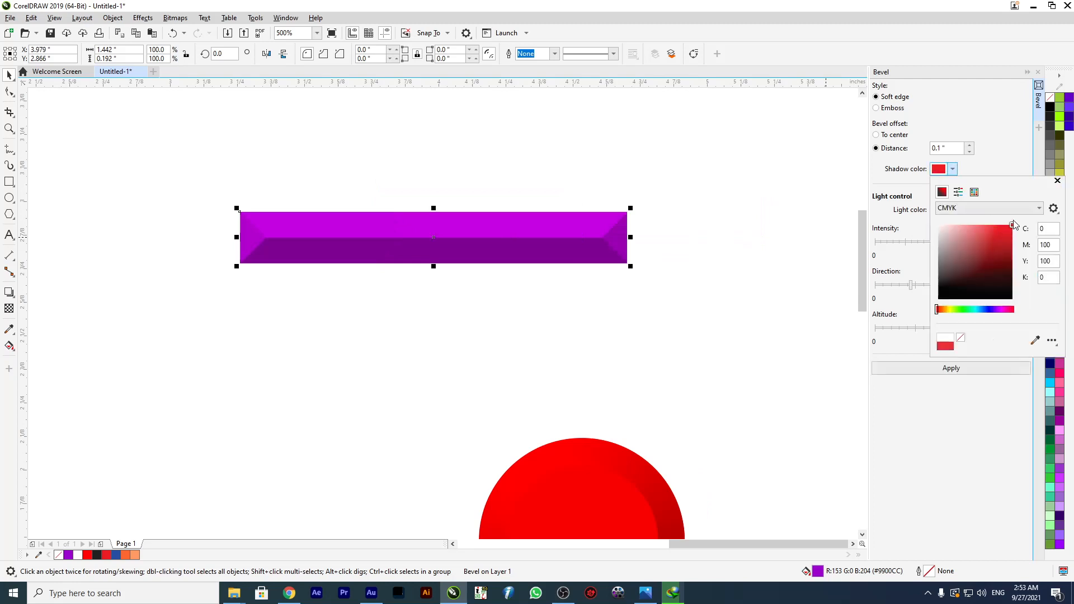
click(968, 368)
drag(553, 283, 569, 272)
drag(460, 248, 548, 225)
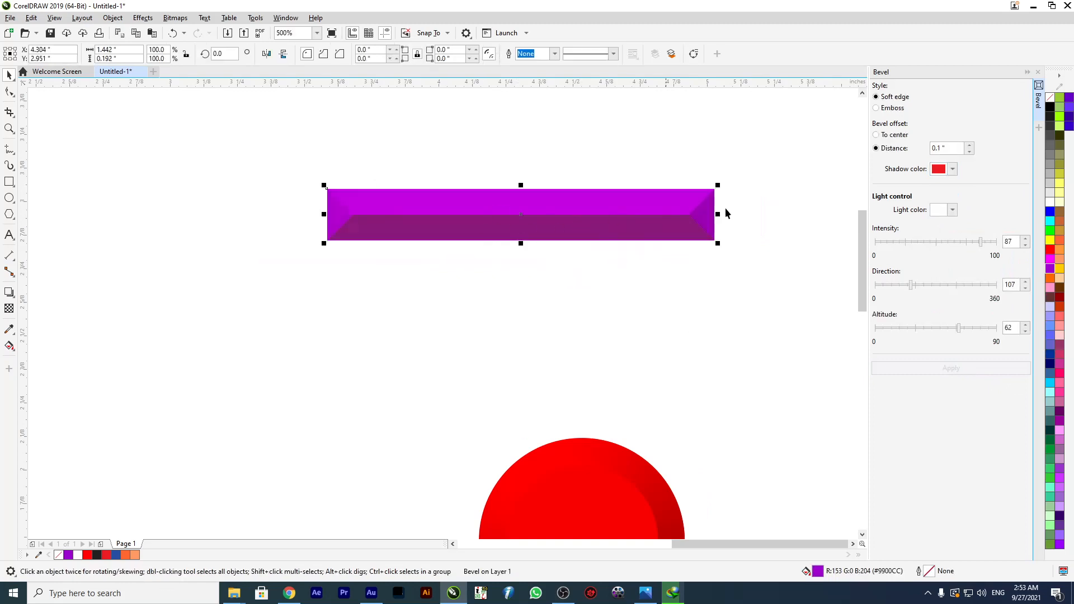
Apply a dark red bevel shadow color (CMYK 33, 99, 100, 49) to the rectangle and move it slightly.
click(951, 210)
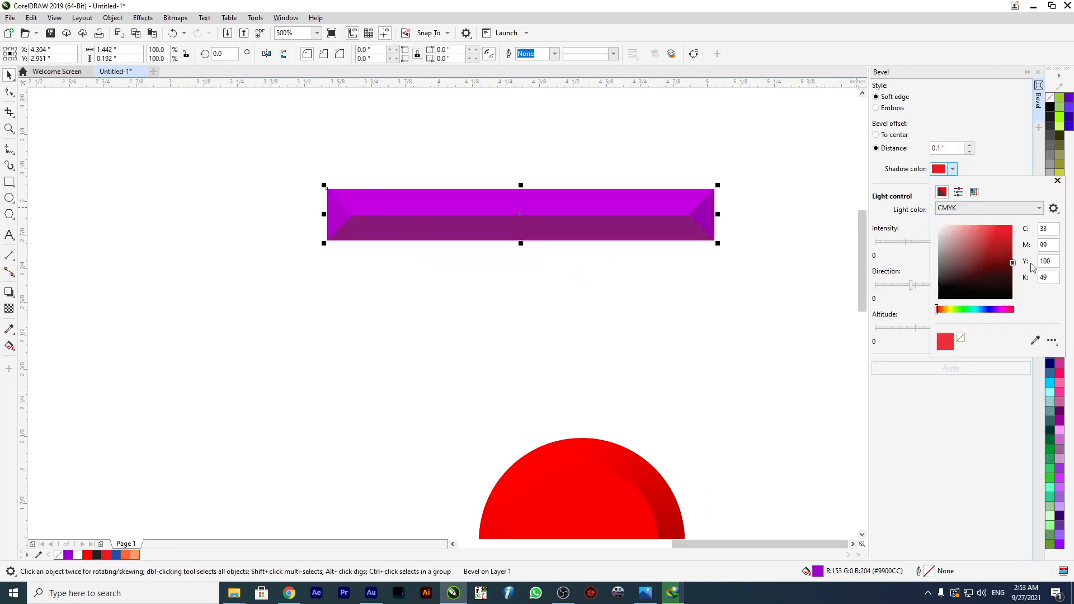
click(1011, 263)
click(1000, 398)
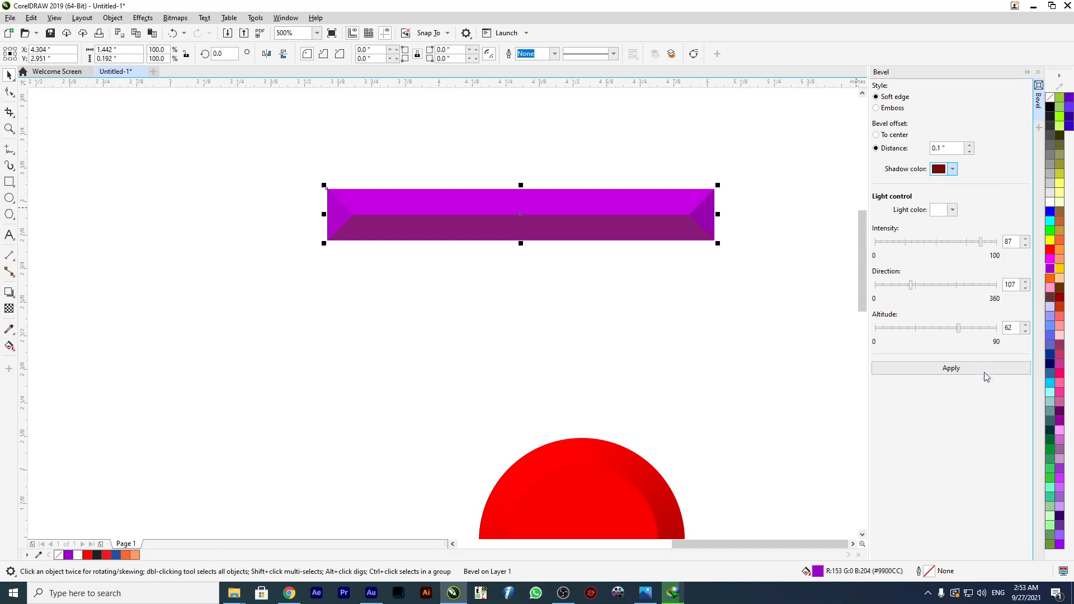
click(993, 368)
drag(599, 239, 616, 227)
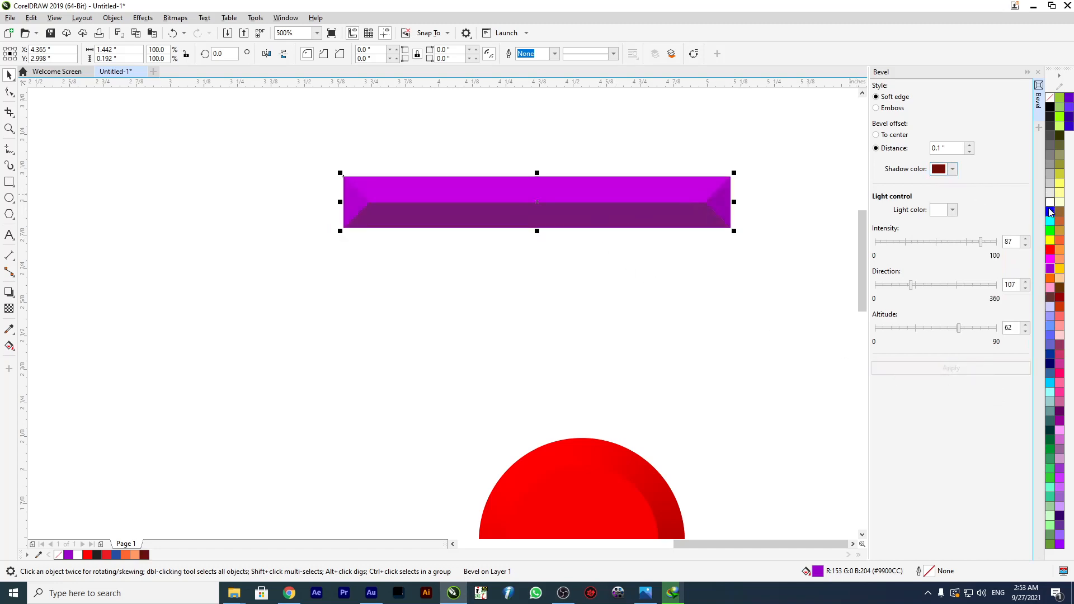
Fill the rectangle with blue (#0000FF) and apply a bevel shadow color of CMYK 14, 100, 100, 9.
click(1050, 212)
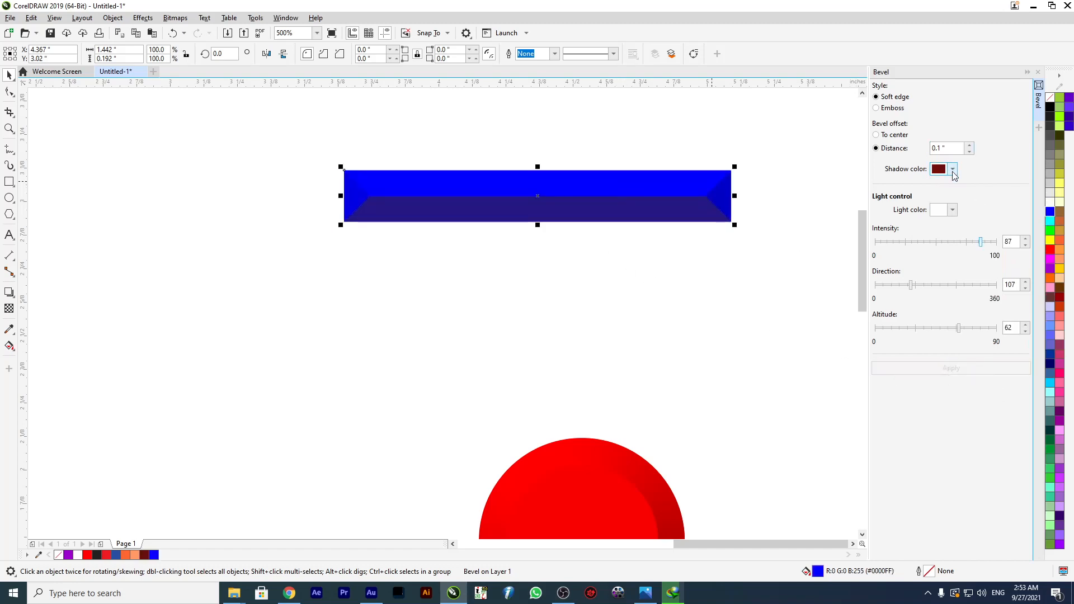
click(953, 169)
mouse_move(952, 241)
mouse_down()
mouse_move(1019, 260)
mouse_move(1012, 288)
mouse_move(1024, 246)
mouse_up()
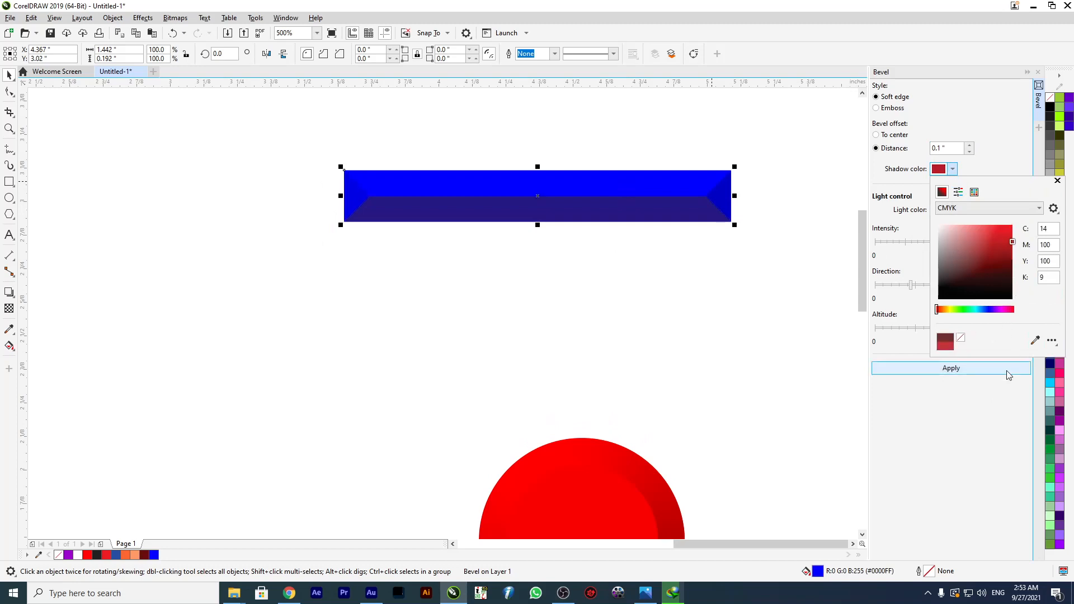
click(959, 371)
click(959, 371)
Stretch the blue rectangle to a height of about 0.244 inches and apply a bevel offset distance of 0.19 inches.
mouse_move(538, 224)
mouse_down()
mouse_move(538, 207)
mouse_move(537, 239)
mouse_up()
mouse_move(672, 220)
mouse_down()
mouse_move(617, 207)
mouse_move(674, 211)
mouse_up()
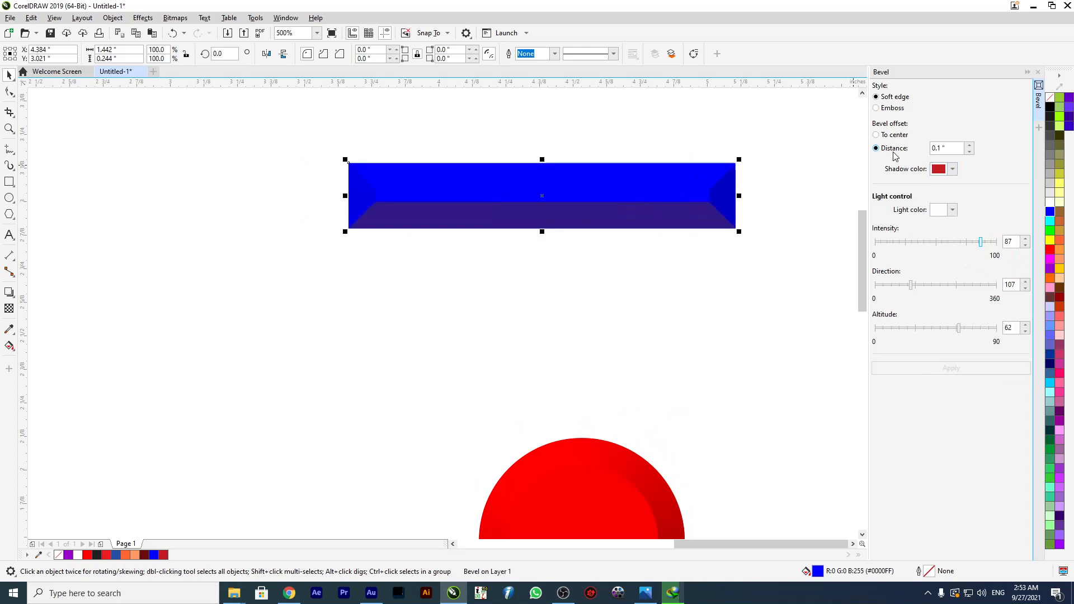
click(971, 146)
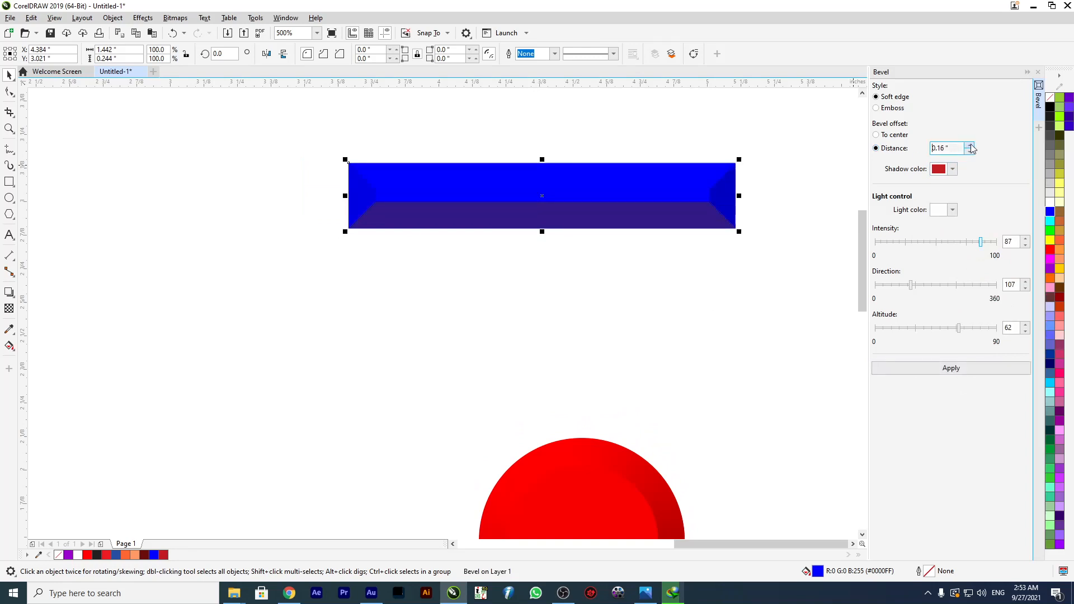
click(971, 146)
click(980, 369)
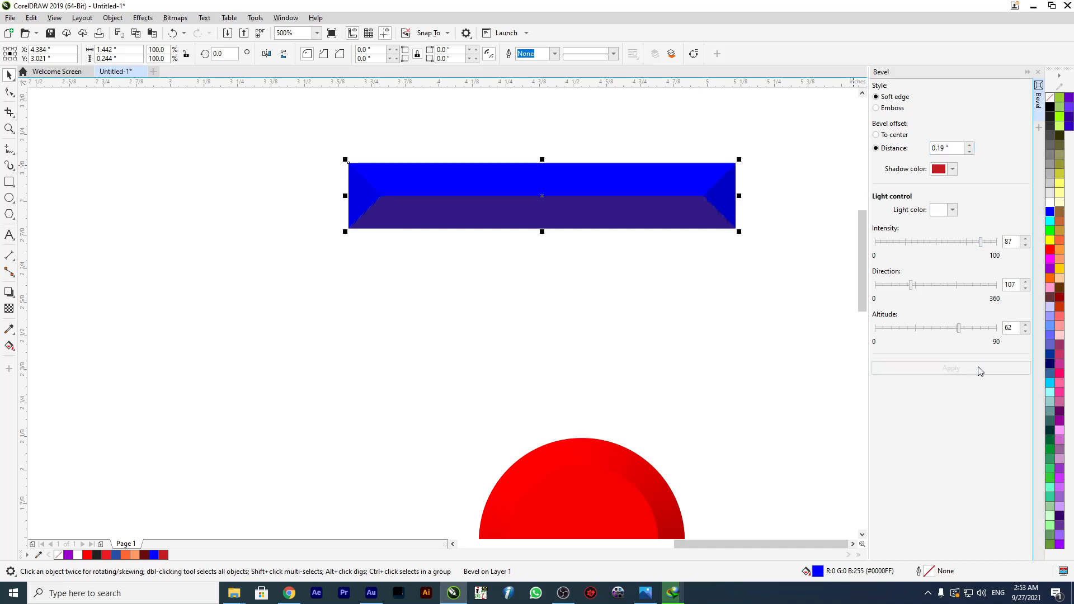
Apply a bevel offset distance of 0.06 inches to the blue rectangle and inspect its edge up close.
click(971, 151)
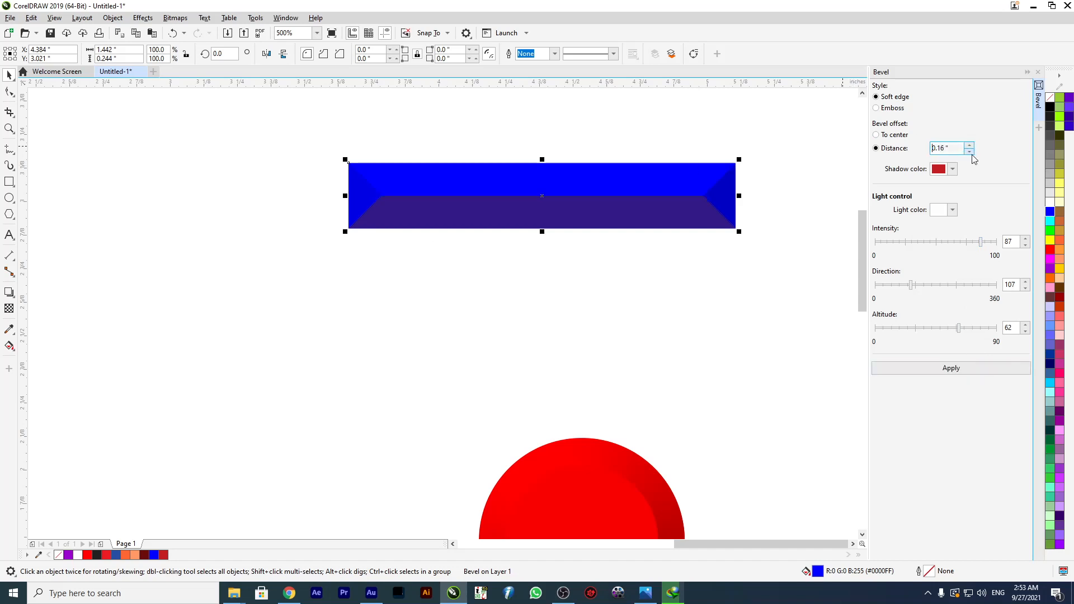
click(970, 151)
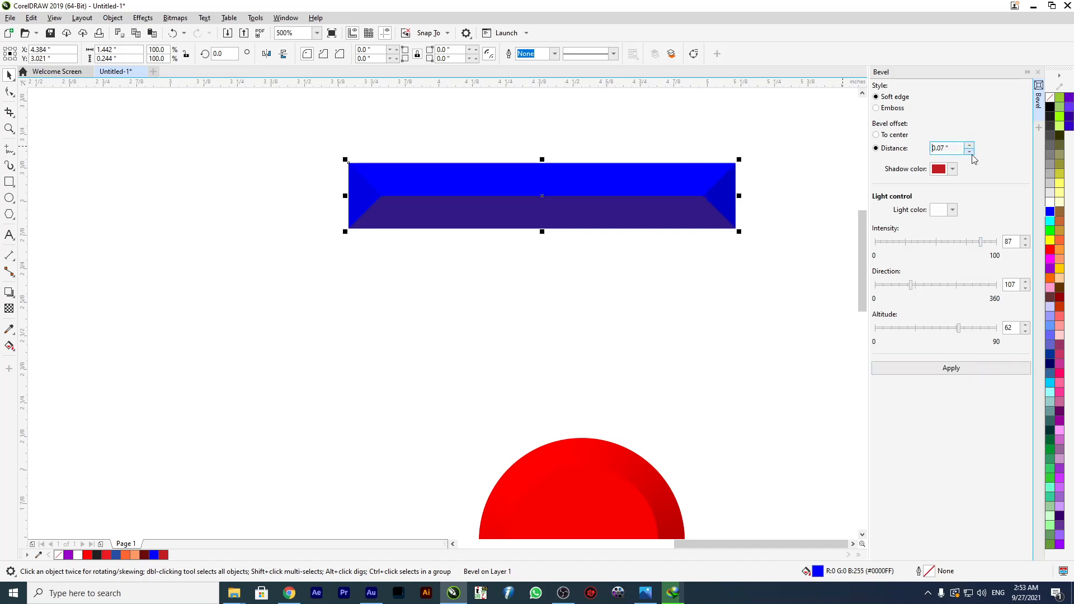
click(941, 370)
scroll(374, 186, up, 2)
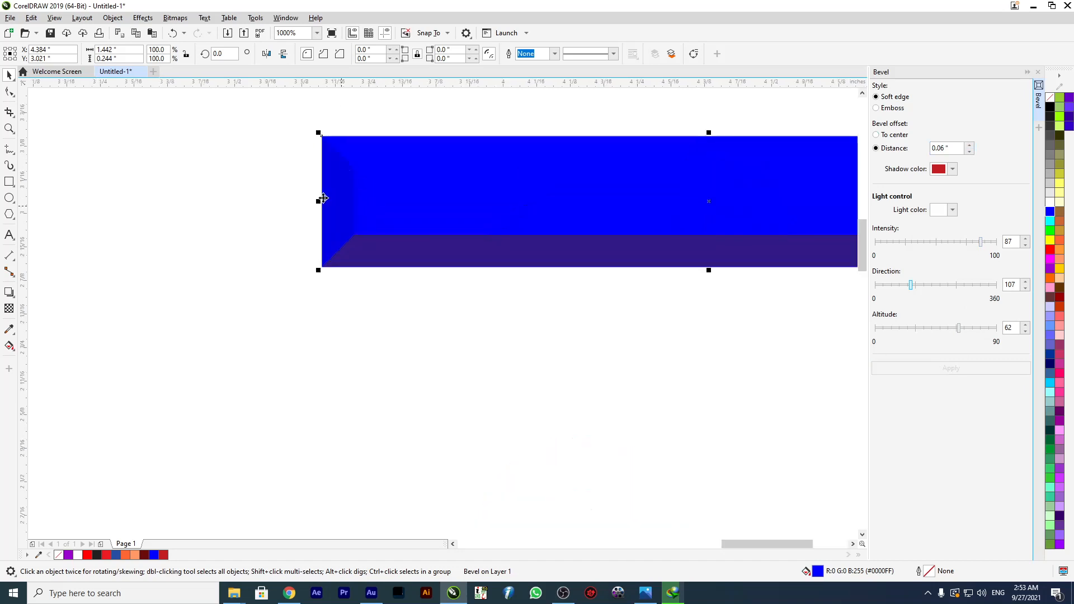
scroll(426, 190, down, 2)
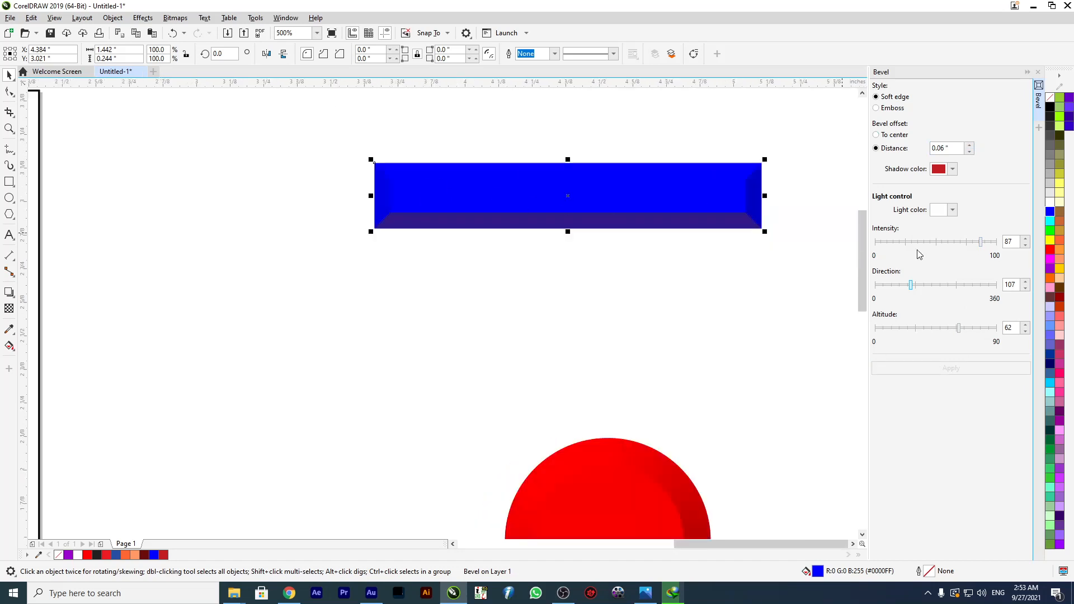
Apply no shadow color to the rectangle's bevel, move the rectangle closer to the circle, and fill it with red (#FF0000).
click(953, 169)
click(960, 338)
click(960, 369)
mouse_move(497, 216)
mouse_down()
mouse_move(542, 231)
mouse_move(546, 213)
mouse_move(472, 226)
mouse_move(501, 231)
mouse_up()
scroll(545, 189, up, 1)
click(1052, 249)
scroll(482, 207, down, 2)
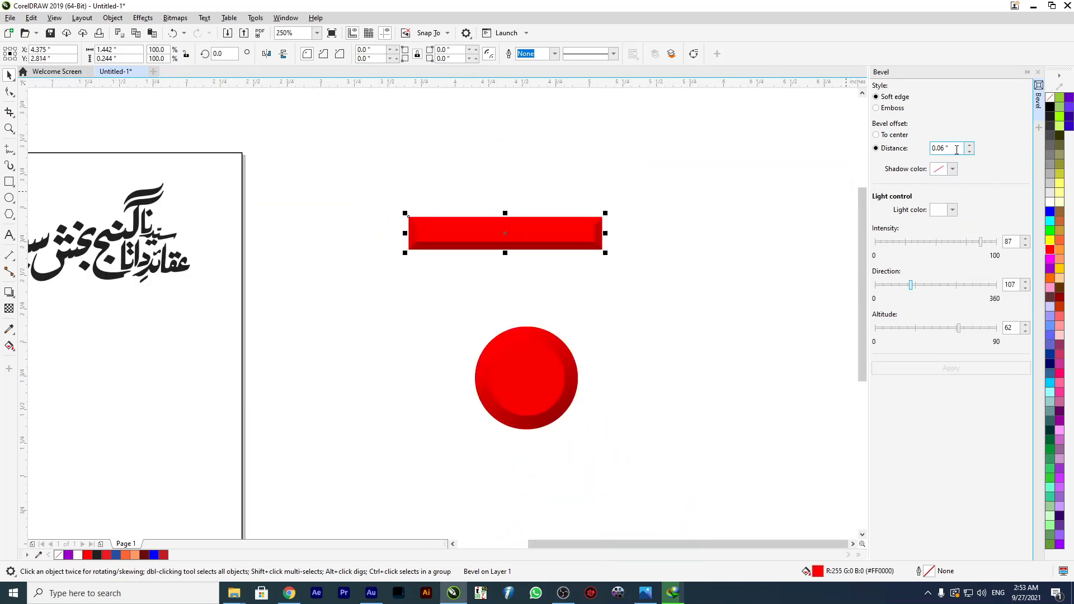
Set the red rectangle's bevel offset distance to 0.1 inches and move the rectangle up and away from the circle.
drag(937, 149, 940, 148)
text(1)
key(Return)
click(556, 228)
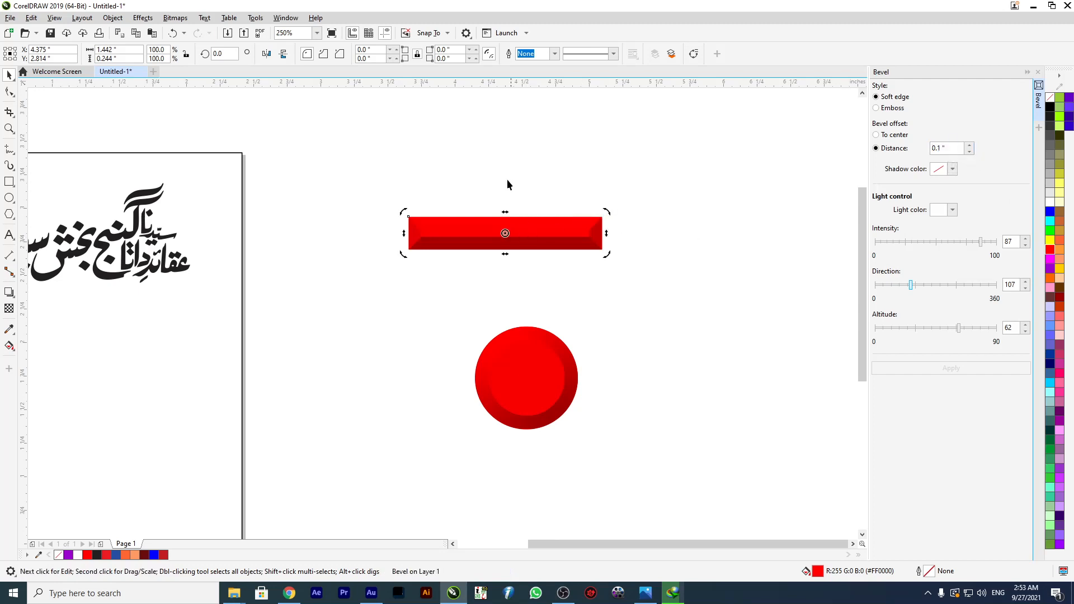
drag(503, 231, 595, 217)
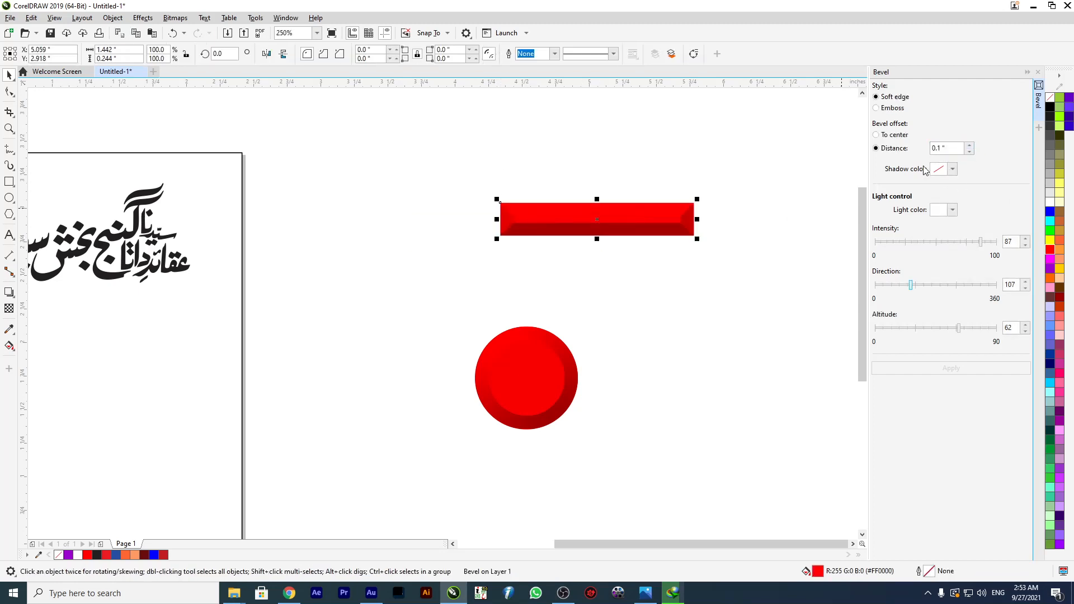
drag(612, 218, 684, 201)
scroll(625, 217, down, 2)
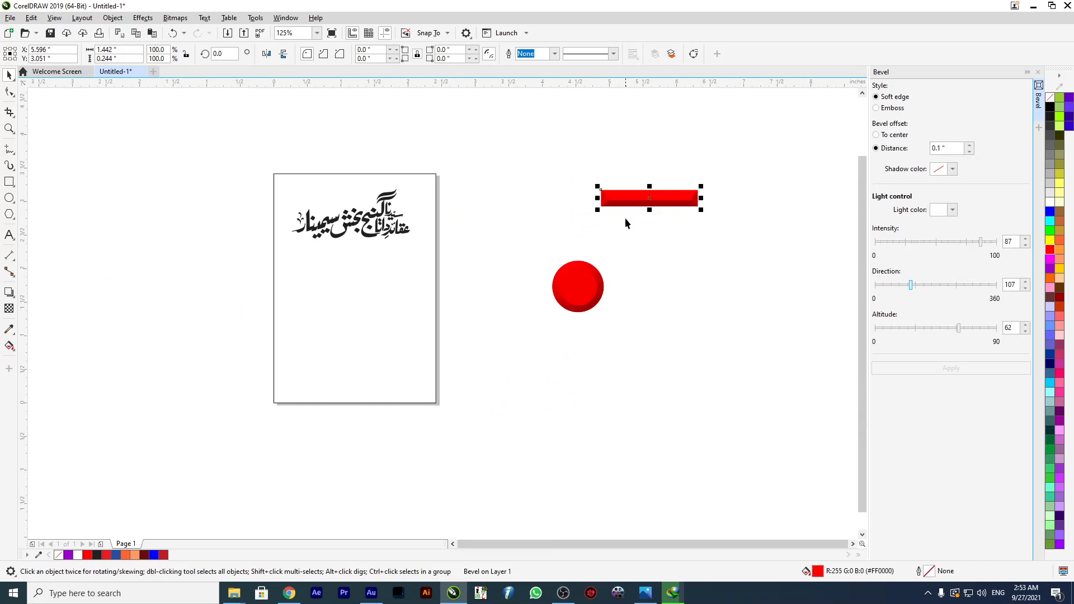
Move the rectangle back above the circle and fill it with dark red.
scroll(643, 214, up, 2)
drag(642, 159, 433, 260)
click(1058, 302)
Delete the beveled rectangle and circle together from beside the page.
scroll(623, 211, down, 2)
drag(486, 196, 690, 367)
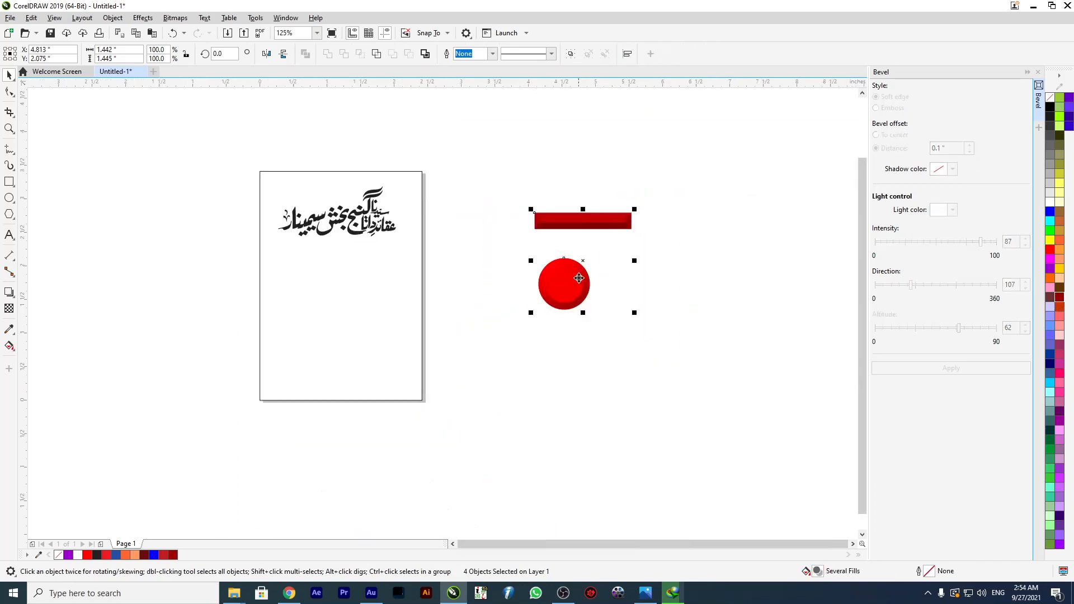
drag(579, 278, 657, 260)
key(Delete)
scroll(643, 188, down, 2)
scroll(588, 200, up, 2)
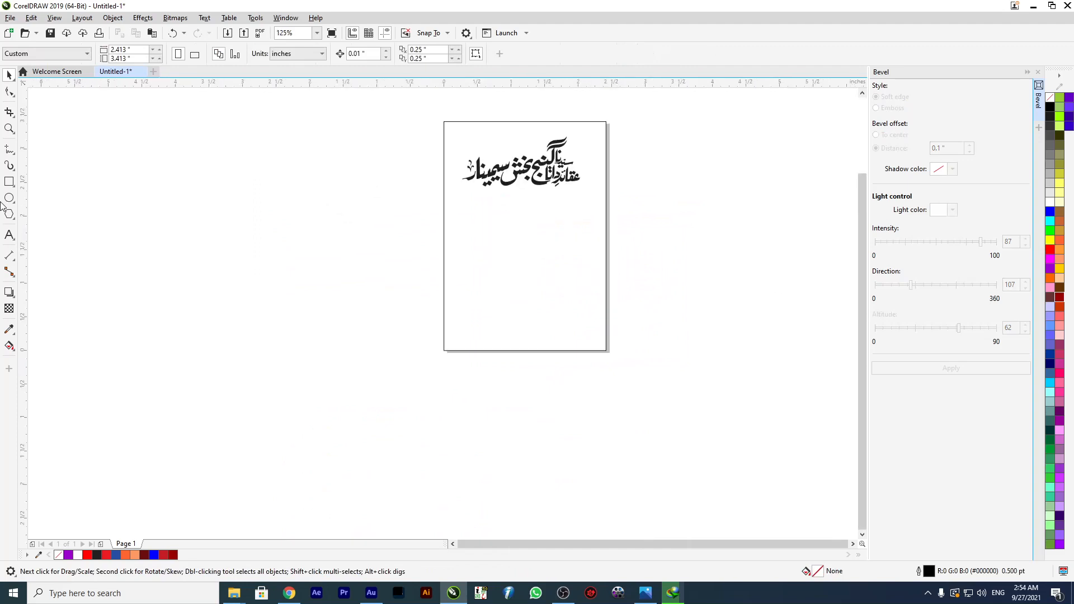
Add a person's name as artistic text on the page below the calligraphy.
click(9, 235)
click(504, 238)
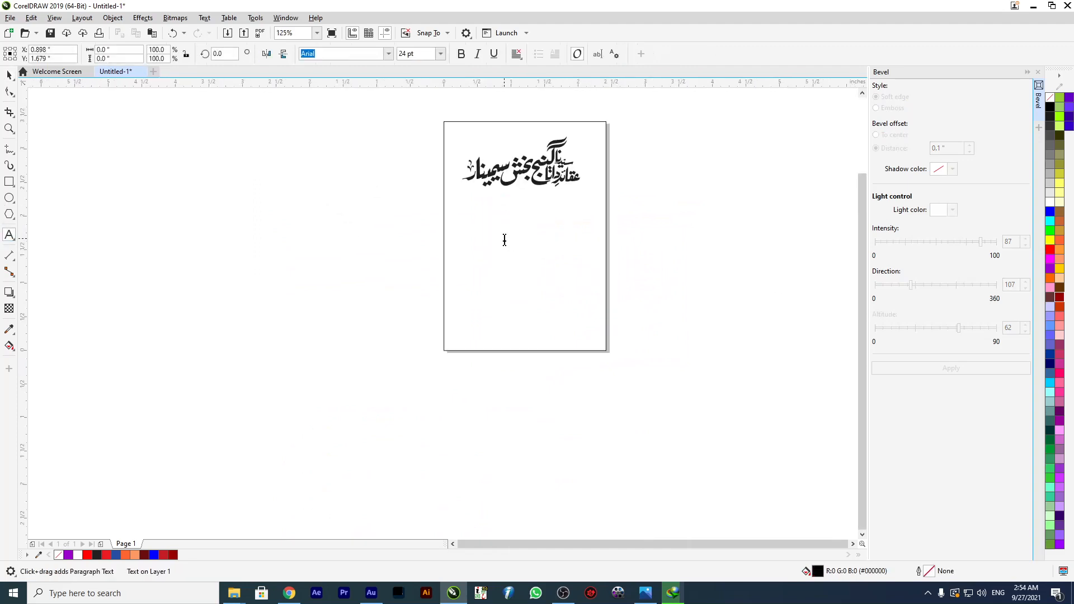
text(Mubashar)
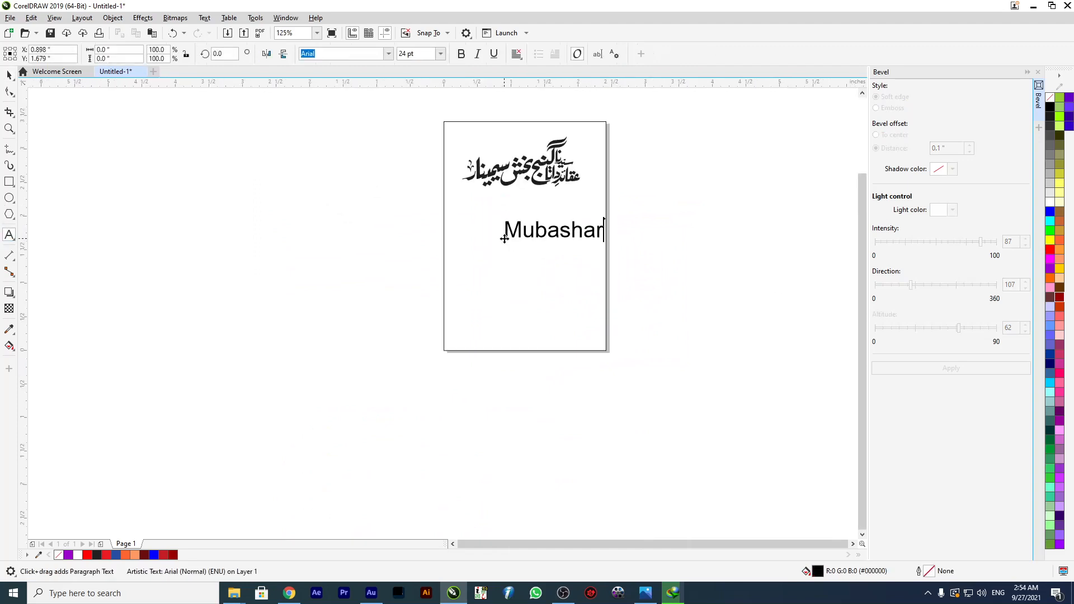
key(ctrl+space)
Search the font list for Gilroy and apply its Regular Italic style to the name text.
click(387, 54)
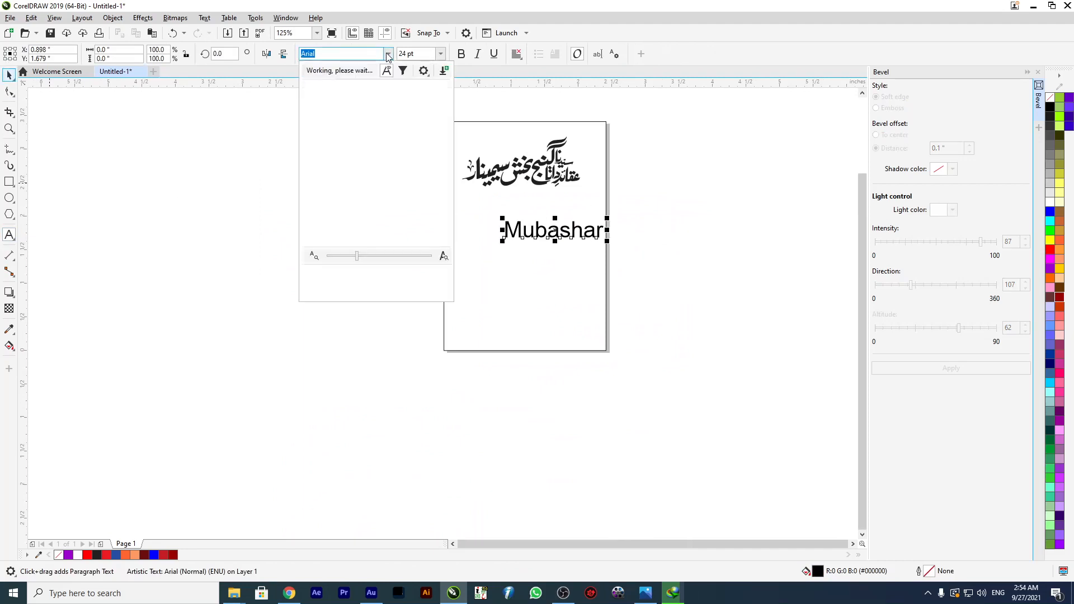
click(388, 54)
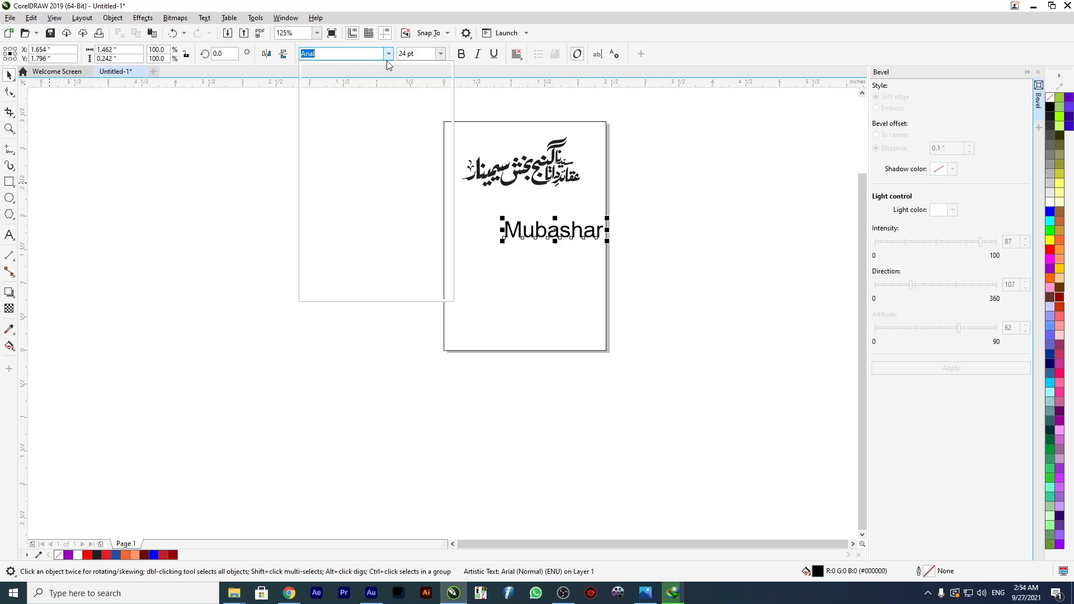
click(530, 235)
click(388, 53)
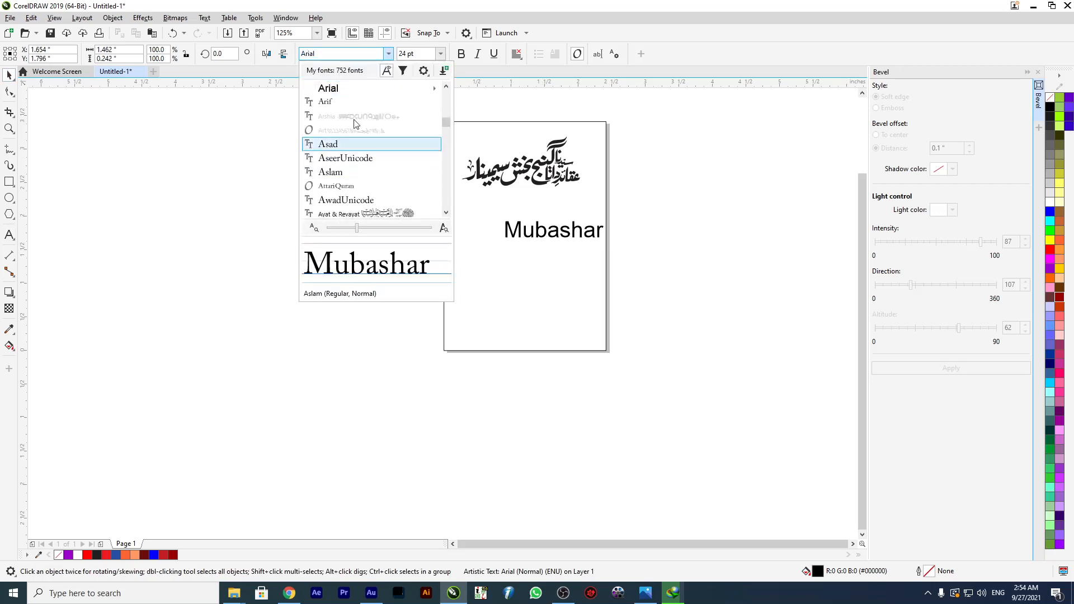
scroll(366, 134, up, 5)
scroll(360, 102, up, 10)
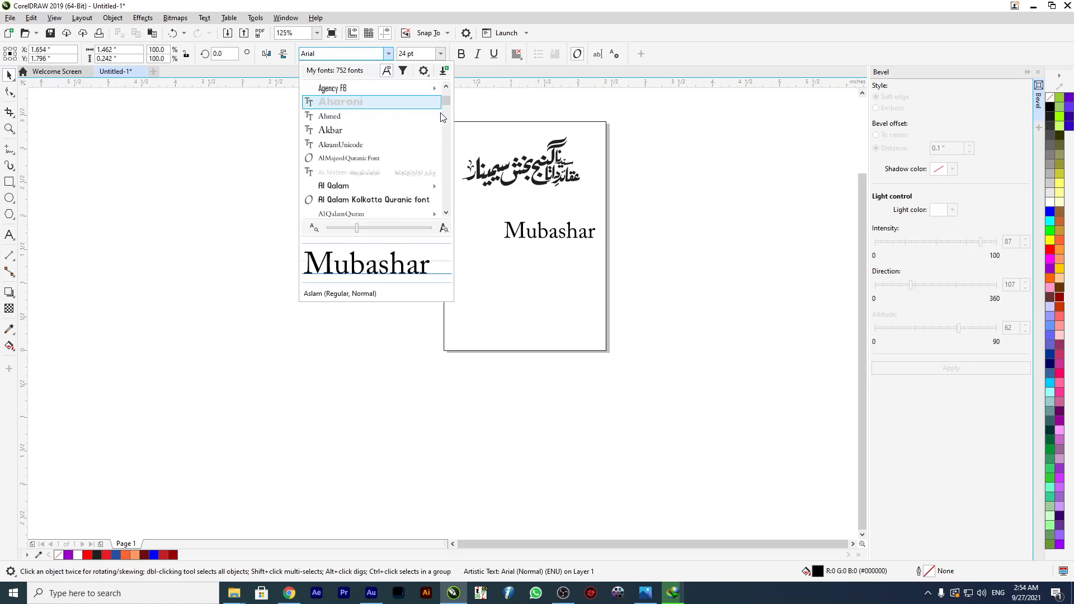
scroll(368, 101, up, 3)
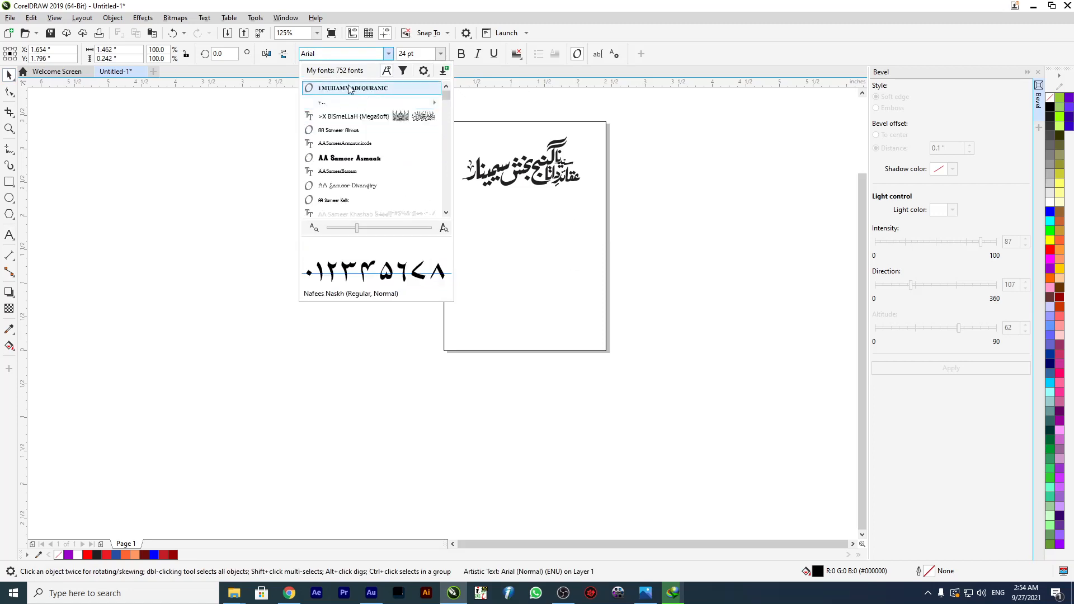
click(347, 54)
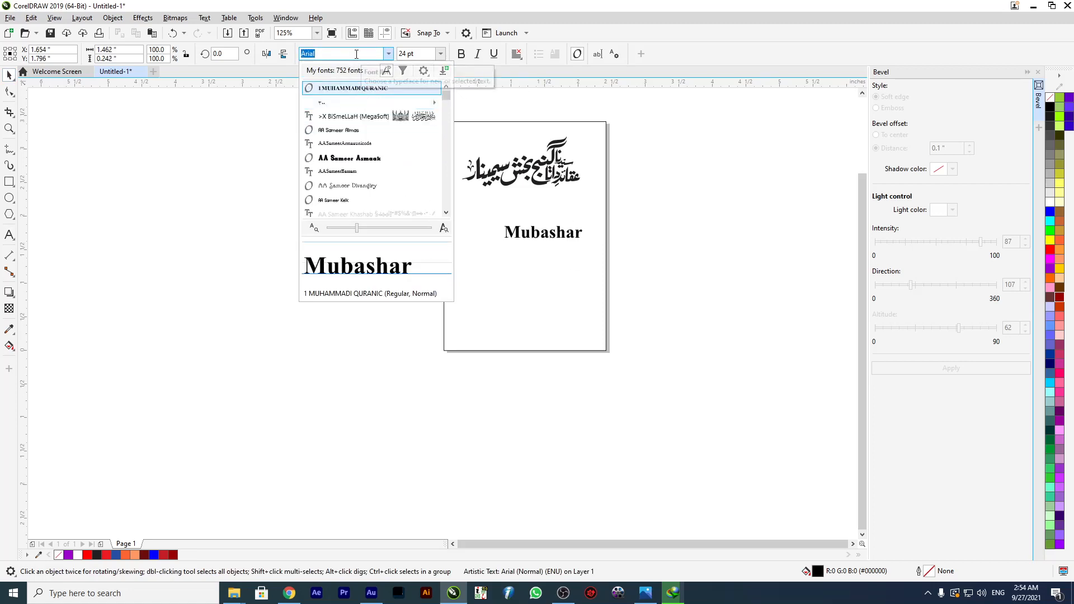
text(g)
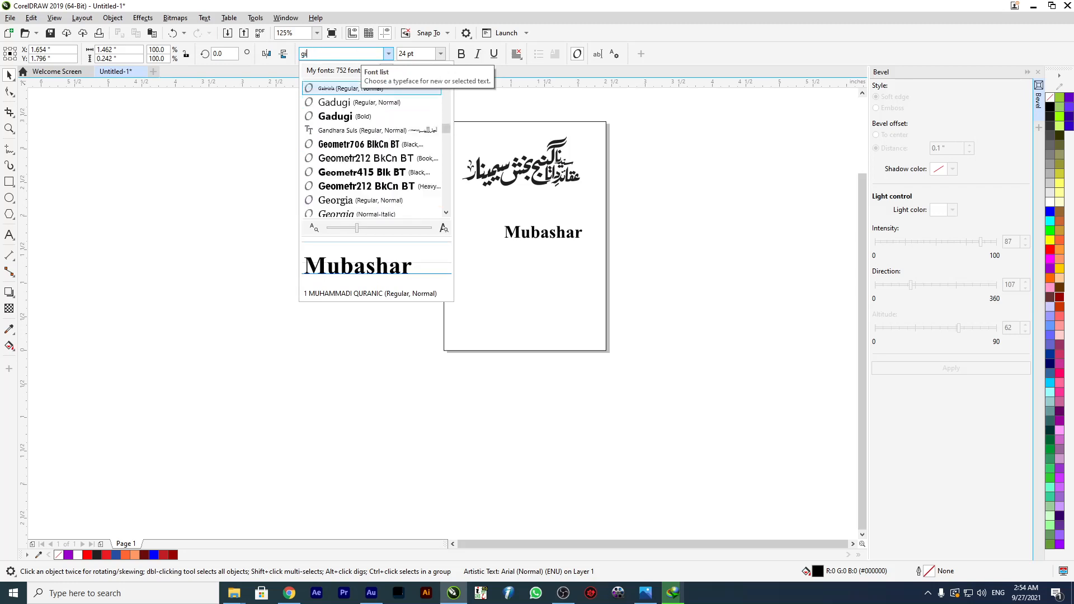
text(i)
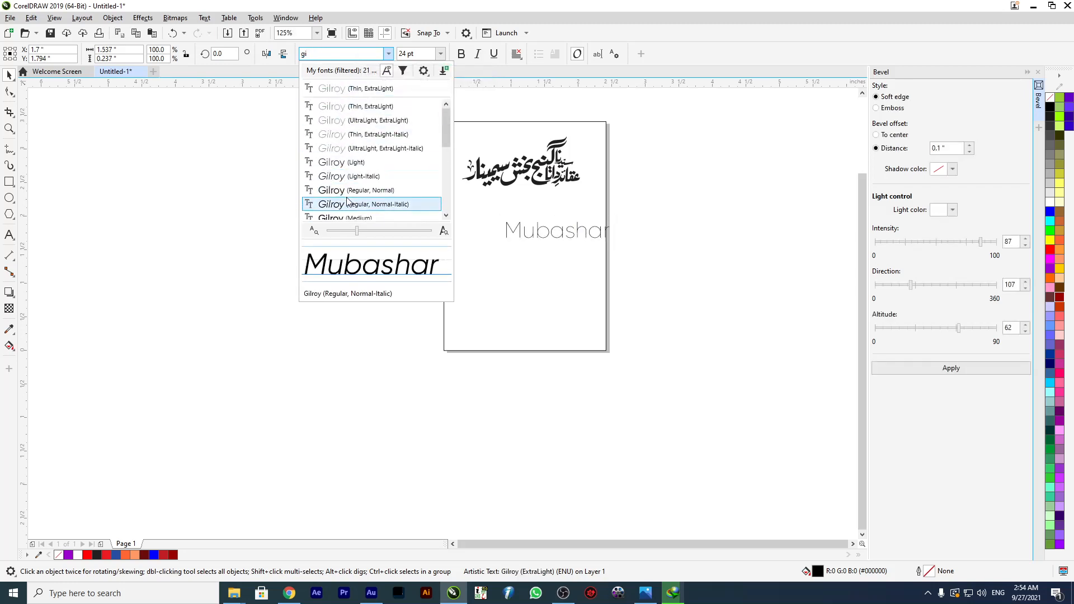
click(347, 198)
Change the name text to Gilroy Bold and move it off the page to the left.
drag(524, 234, 459, 219)
click(388, 54)
mouse_move(434, 120)
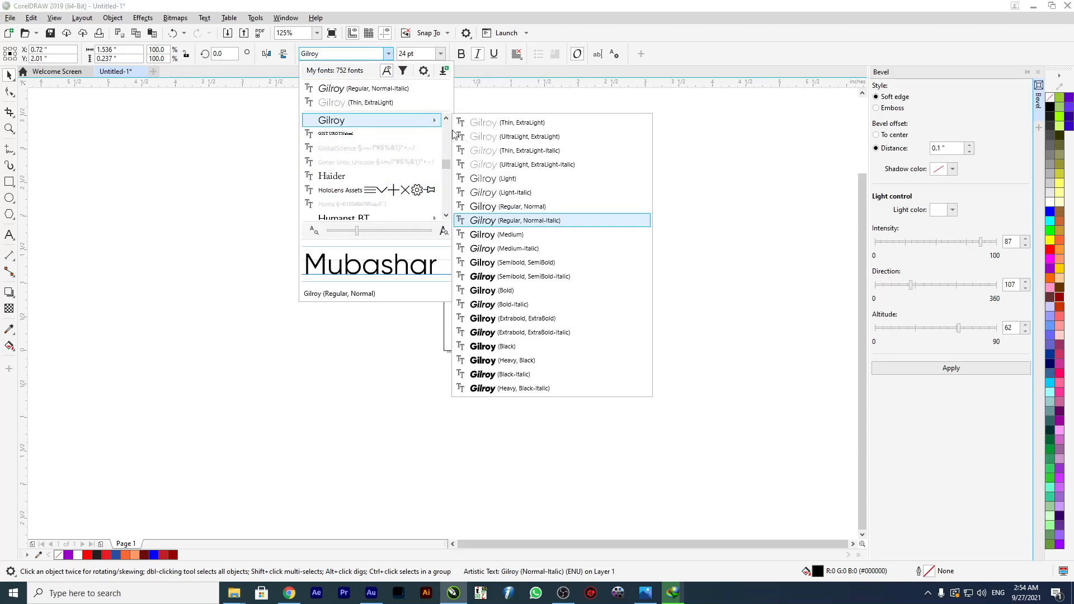
click(499, 296)
click(492, 217)
drag(493, 217, 322, 225)
Change the case of the name text to uppercase.
click(205, 18)
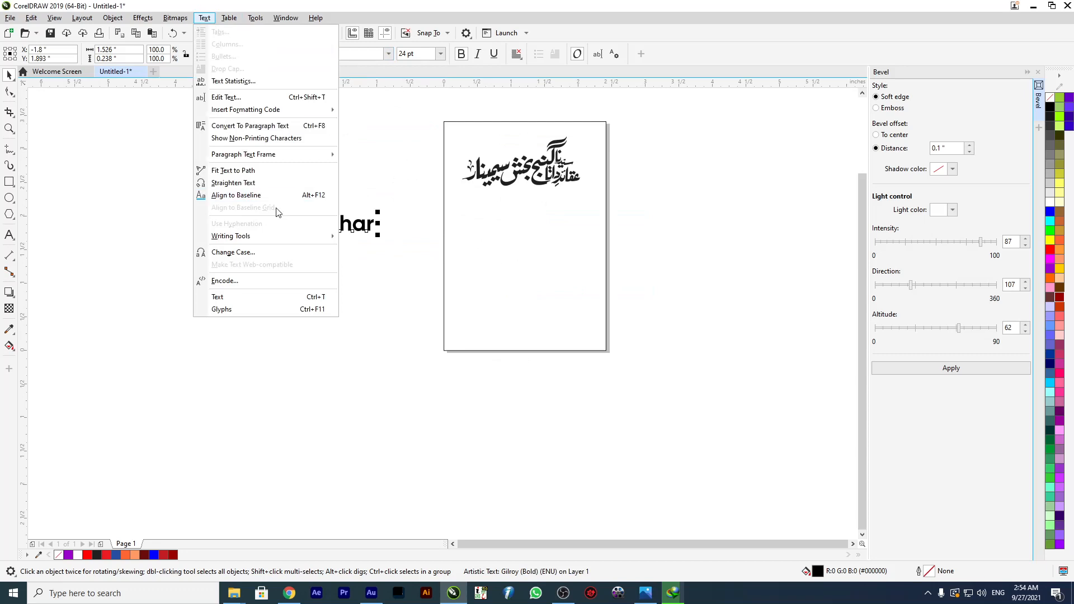
click(301, 252)
click(507, 285)
click(523, 329)
Enlarge the name text to about 67 pt across the page and tighten its letter spacing with the Shape tool.
drag(395, 236, 599, 343)
drag(522, 270, 623, 301)
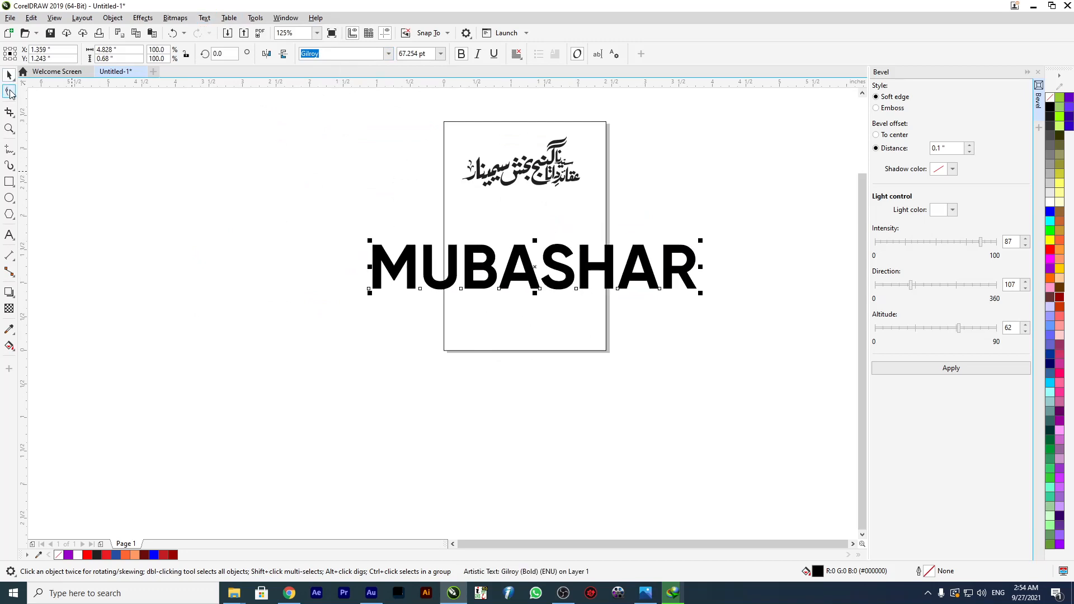
click(9, 92)
drag(706, 294, 668, 306)
click(9, 74)
drag(472, 274, 450, 245)
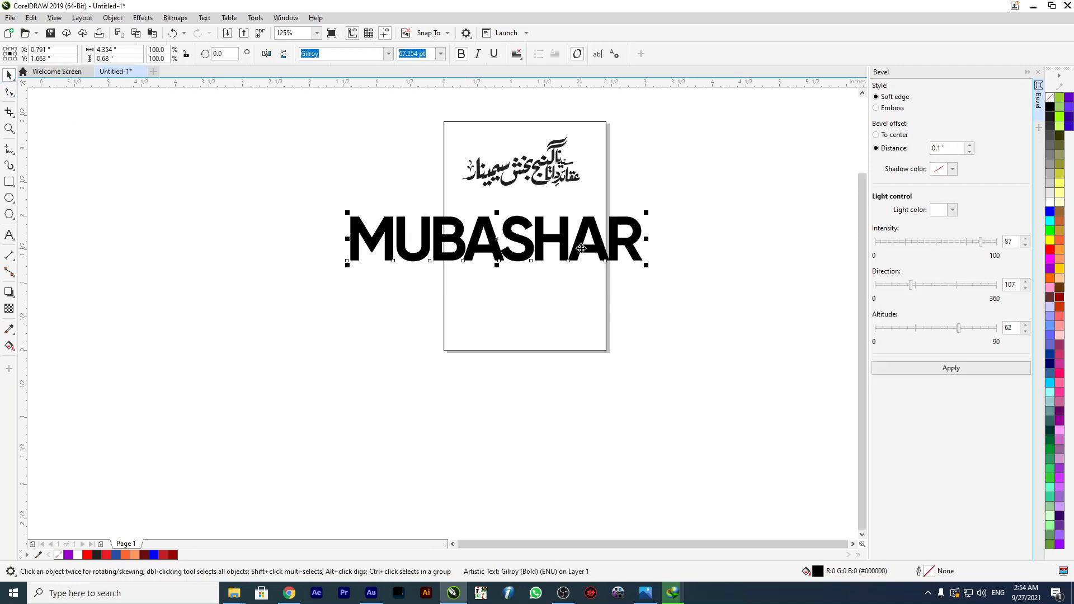
Scale the name text down to about 36 pt so that it fits the page width.
drag(582, 246, 606, 301)
drag(673, 267, 657, 278)
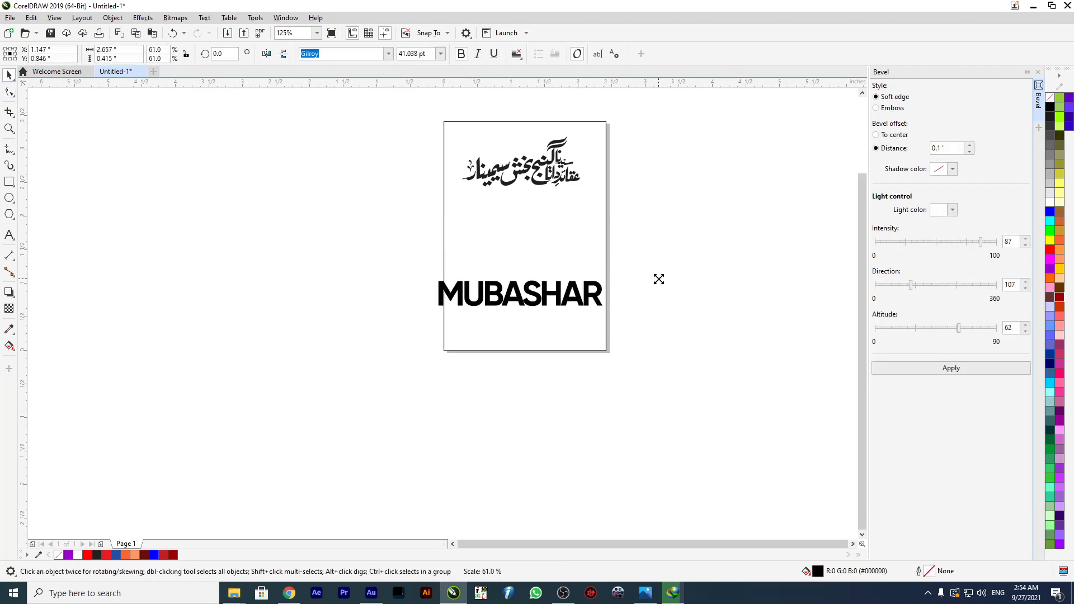
scroll(576, 275, up, 1)
scroll(556, 223, down, 1)
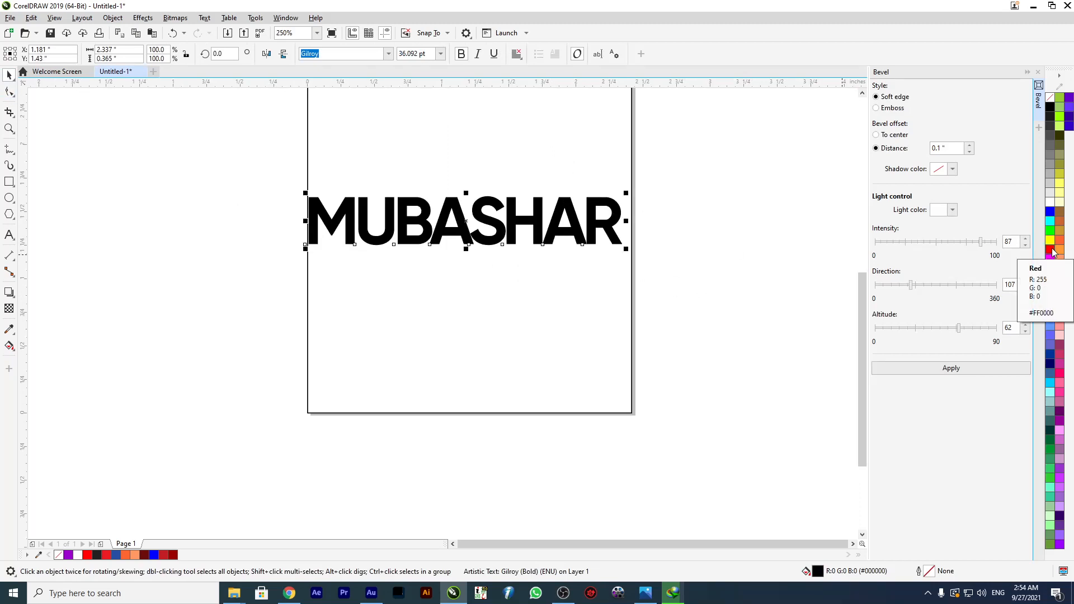
Apply a soft edge bevel with a 0.1 inch distance to the name text and move it slightly lower.
double_click(556, 227)
key(ctrl+space)
click(918, 368)
click(538, 246)
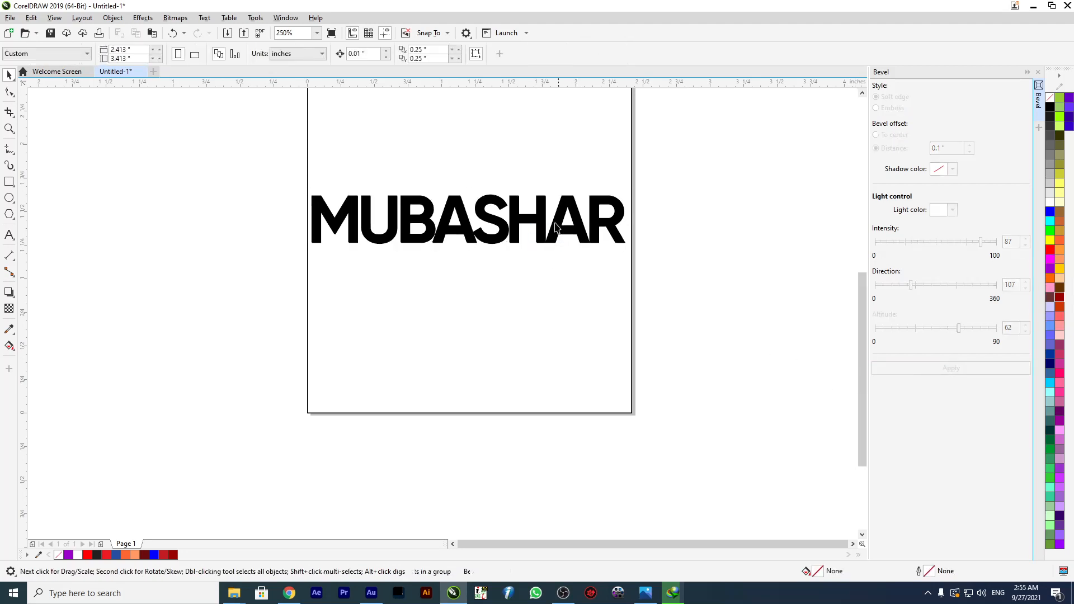
drag(545, 216, 581, 250)
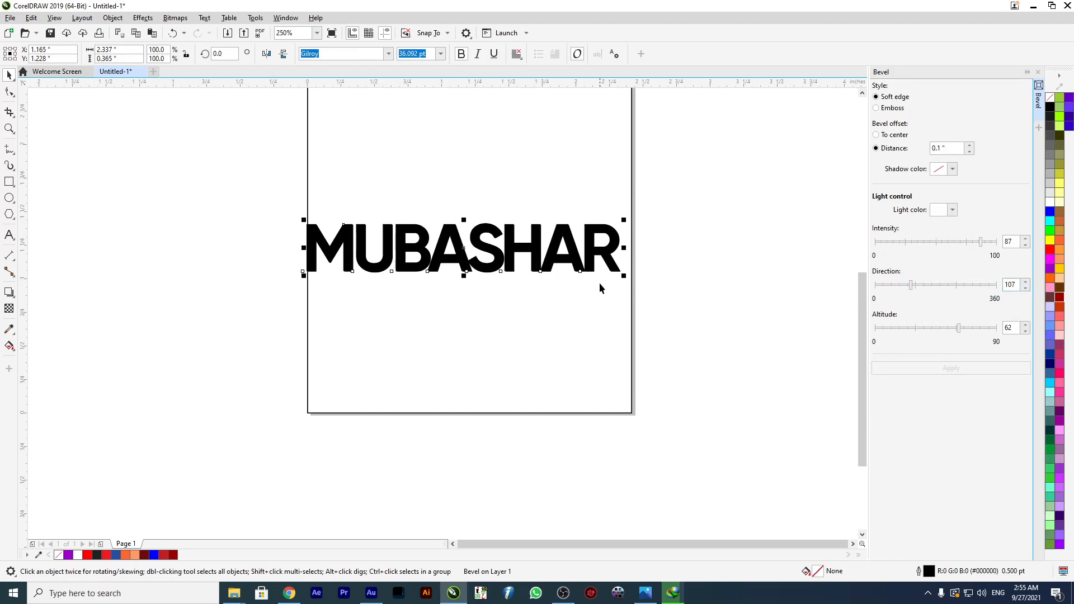
Try purple and blue fills on the beveled name text and settle on red, moving the text slightly down.
click(1053, 272)
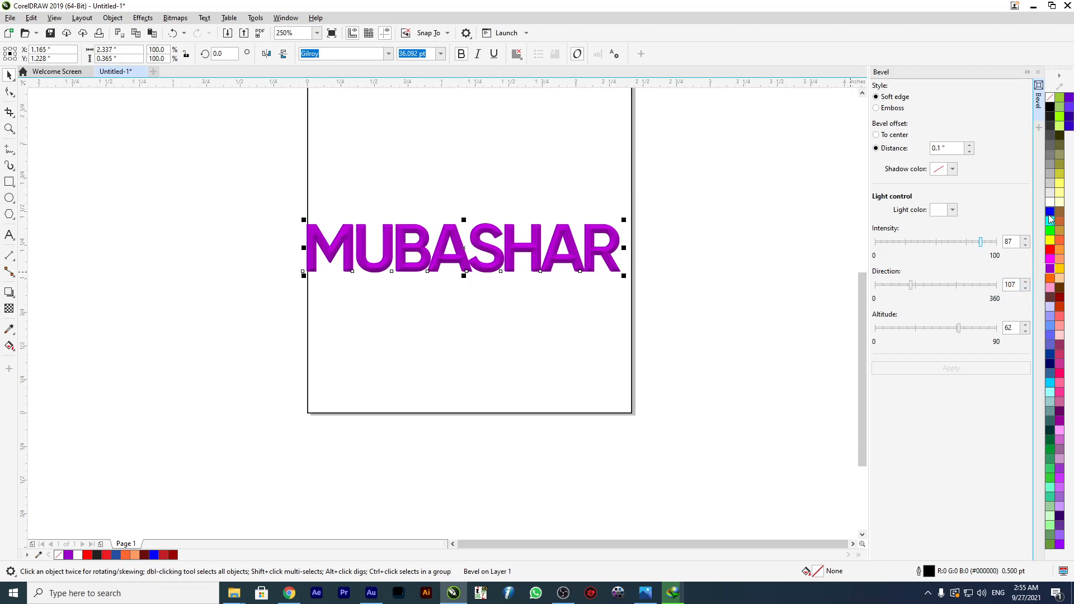
click(1050, 212)
drag(523, 257, 434, 266)
click(1050, 253)
scroll(479, 264, up, 2)
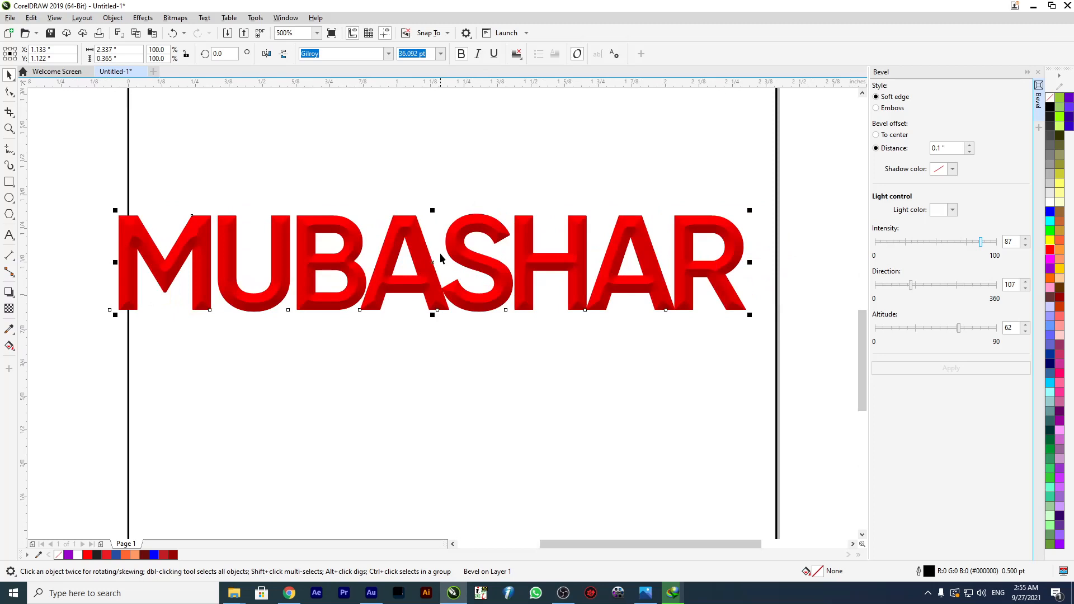
Delete the beveled name text from the page.
scroll(440, 259, down, 2)
key(Delete)
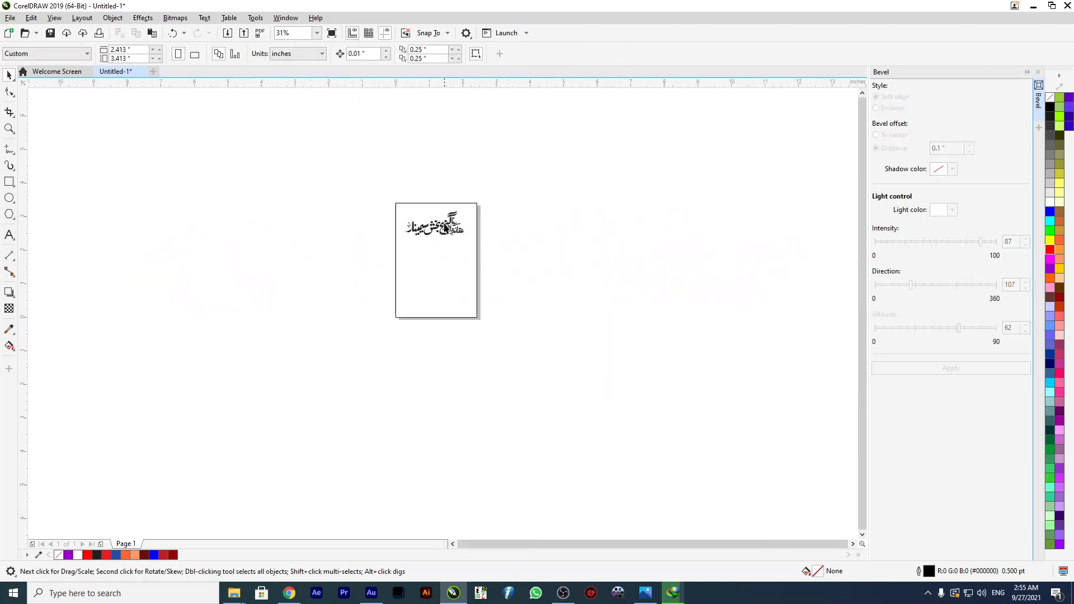
scroll(445, 228, up, 6)
Resize the calligraphy group to about 2.04 inches wide and place it in the upper part of the page.
click(364, 271)
drag(435, 278, 442, 313)
drag(532, 311, 552, 338)
drag(474, 292, 468, 261)
drag(444, 218, 455, 245)
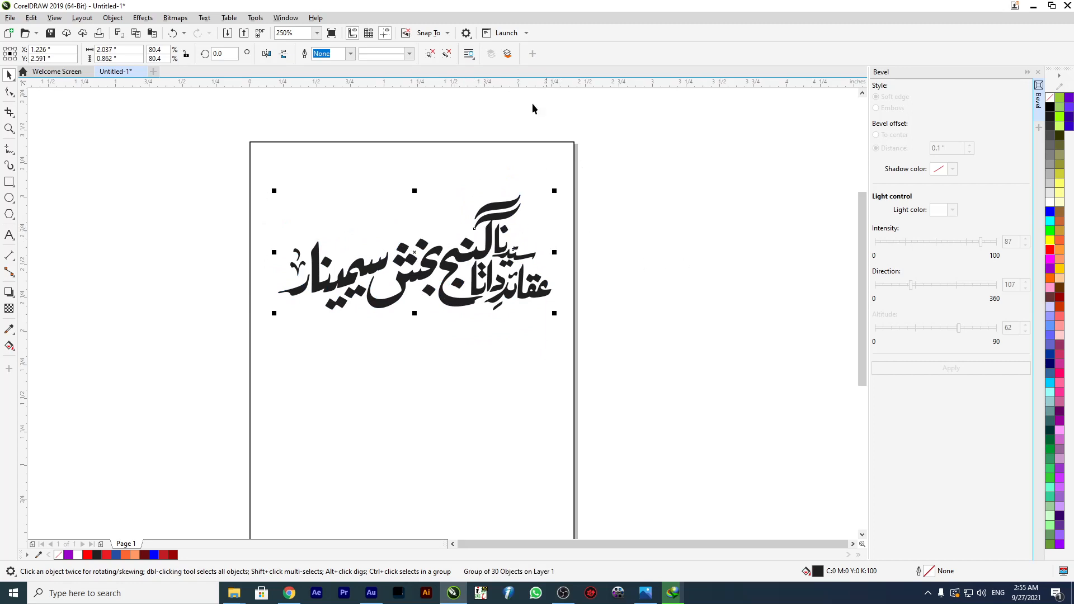
Ungroup all objects in the calligraphy group.
click(446, 55)
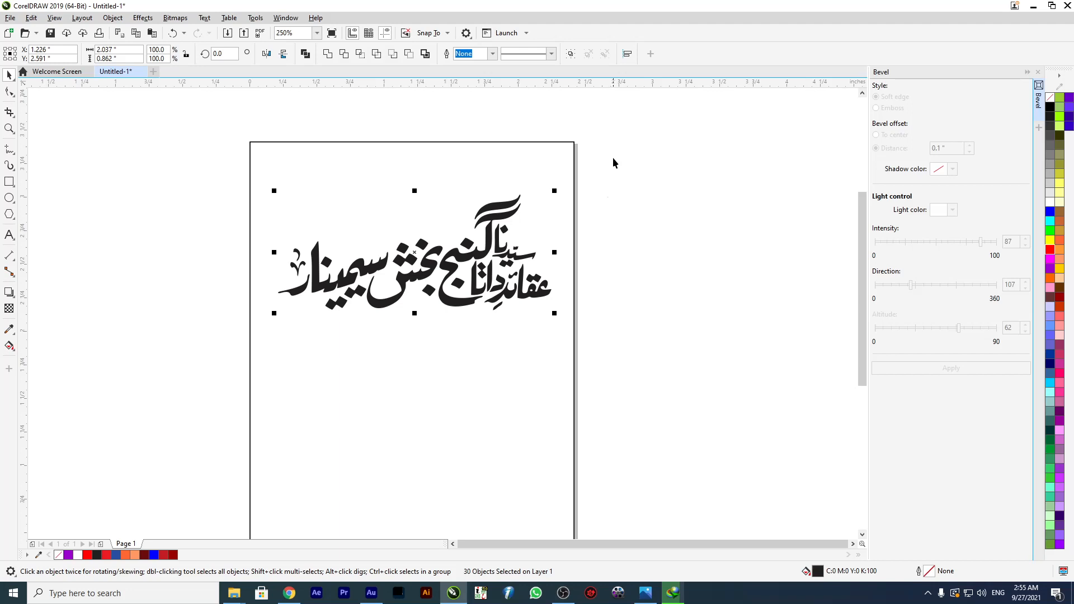
drag(116, 386, 115, 385)
scroll(474, 253, up, 2)
scroll(474, 252, up, 1)
scroll(470, 258, down, 1)
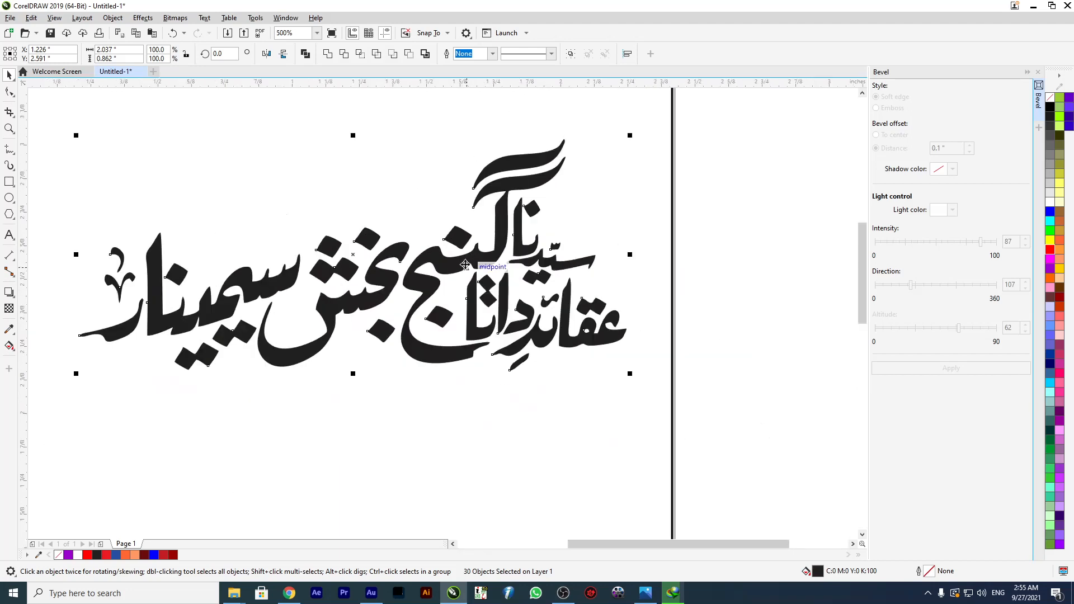
scroll(465, 265, down, 4)
scroll(451, 271, up, 2)
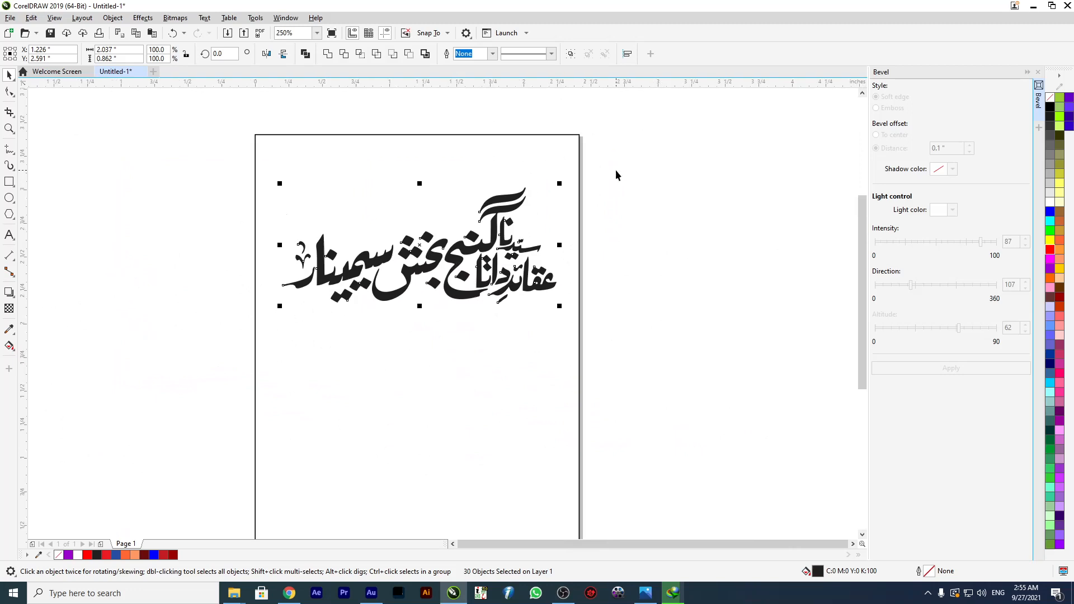
Combine the calligraphy objects into a single curve and adjust its position on the page.
drag(422, 265, 426, 285)
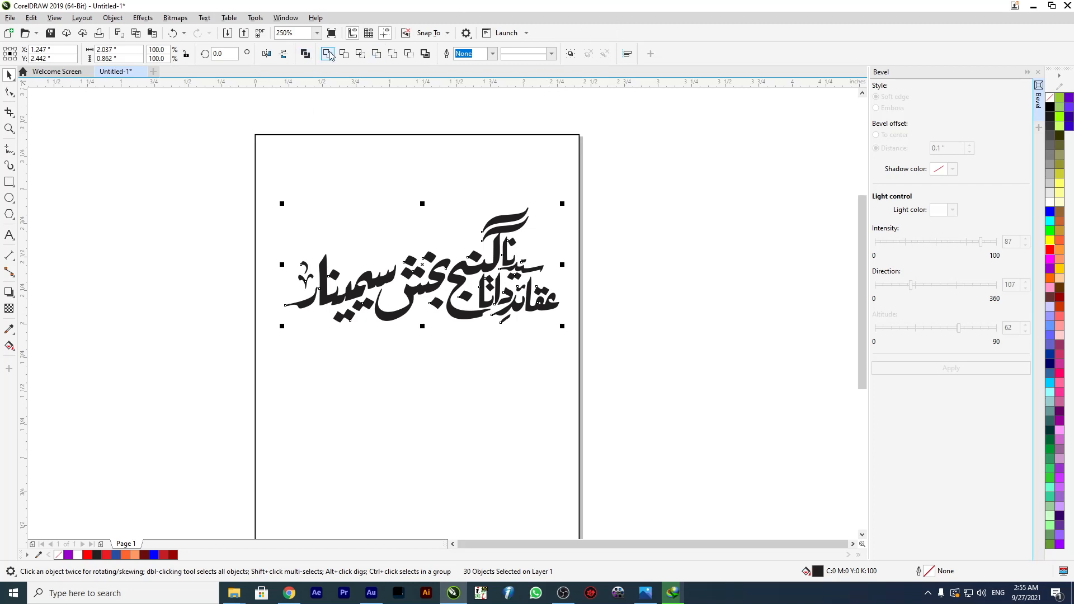
key(ctrl+l)
click(98, 204)
mouse_move(456, 274)
mouse_down()
mouse_move(440, 257)
mouse_move(448, 270)
mouse_up()
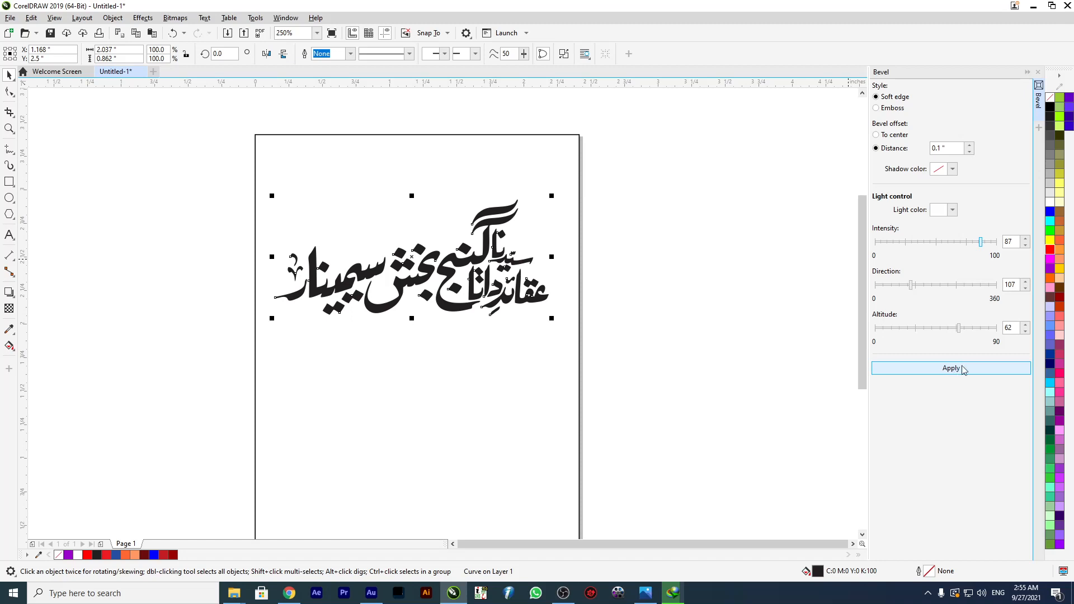
Fill the calligraphy with red (#FF0000) and apply a soft edge bevel with a 0.1 inch distance.
click(1050, 249)
click(961, 371)
drag(440, 265, 443, 239)
scroll(441, 225, up, 2)
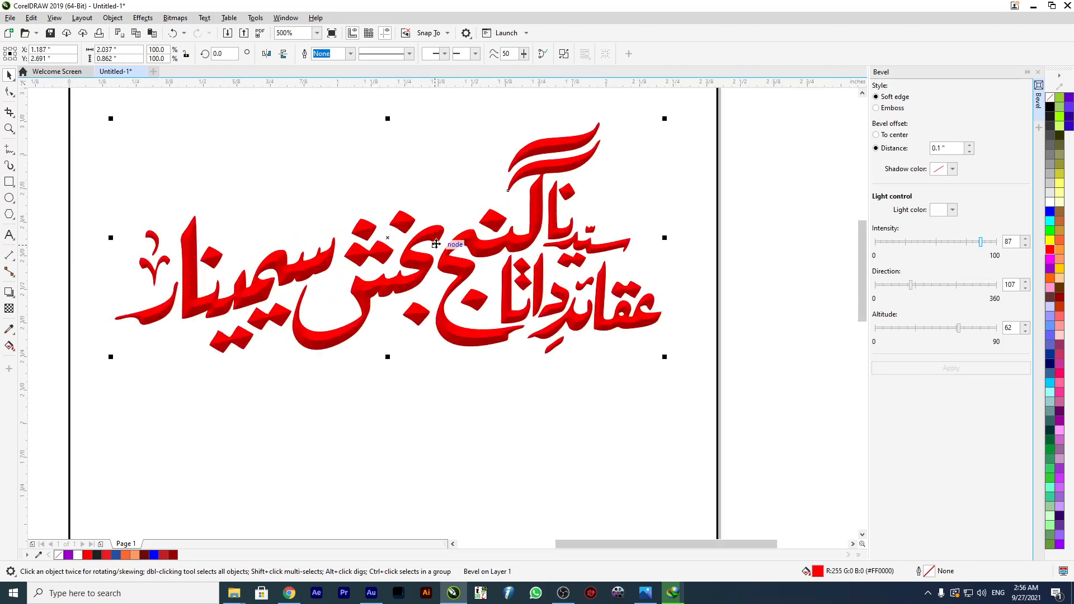
scroll(436, 244, down, 4)
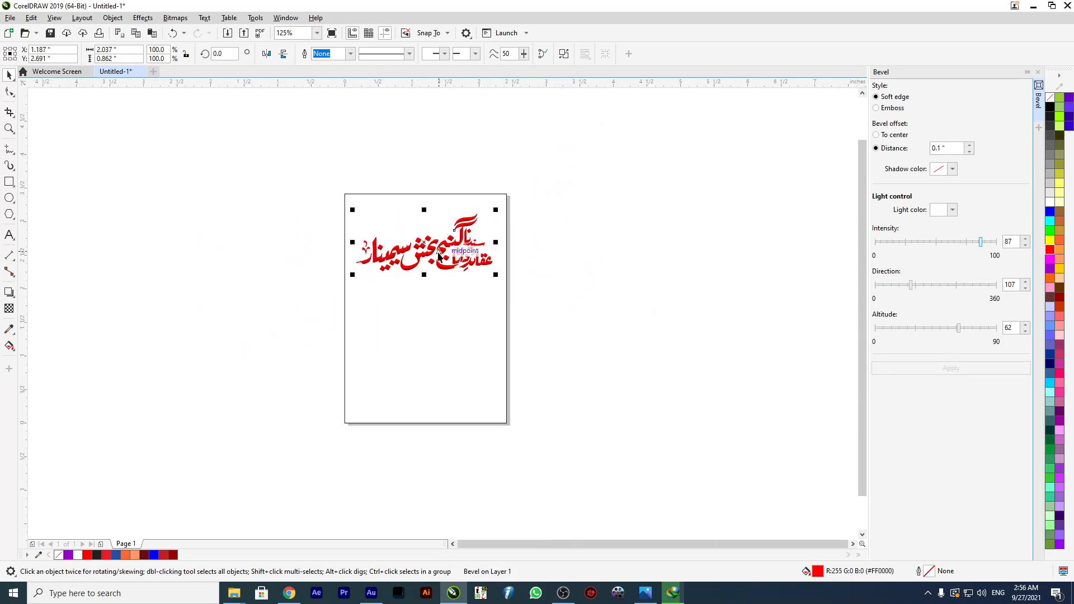
Duplicate the beveled calligraphy directly below the original and break the copy apart.
drag(439, 246, 441, 311)
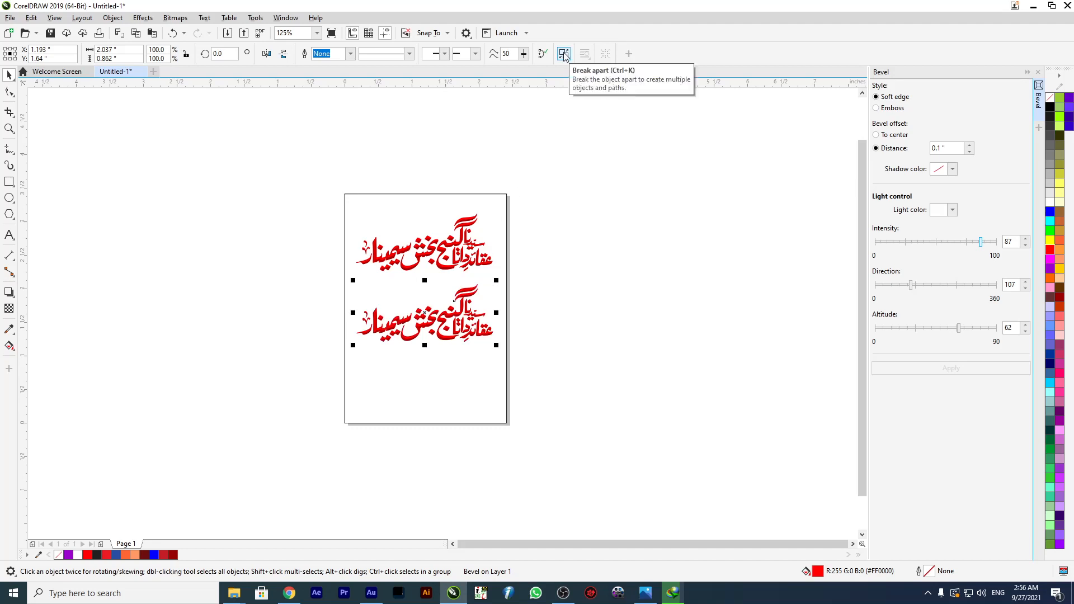
click(571, 302)
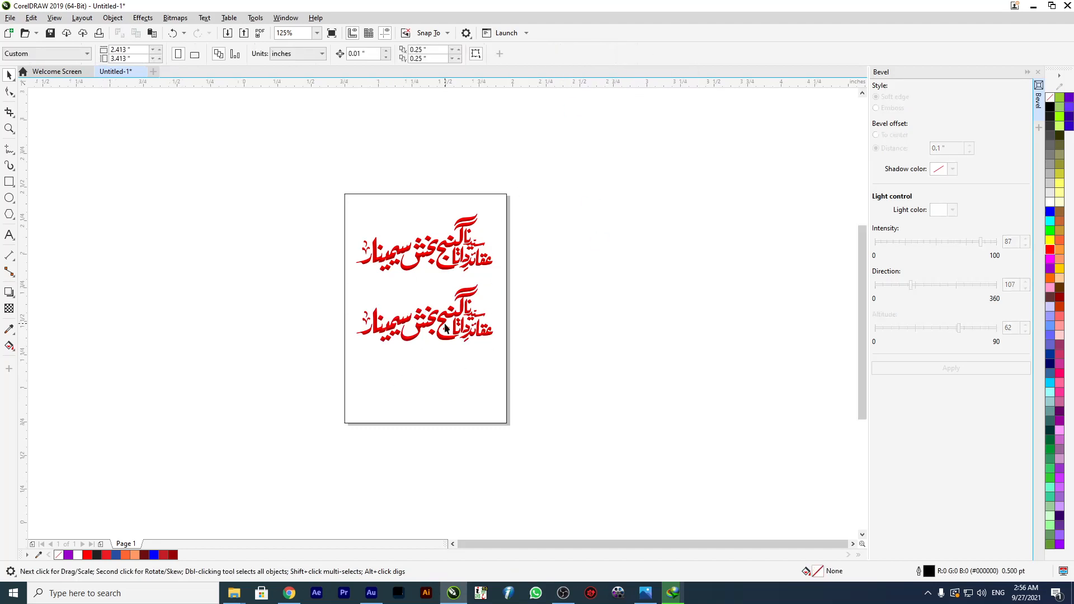
scroll(446, 328, up, 4)
scroll(418, 286, down, 2)
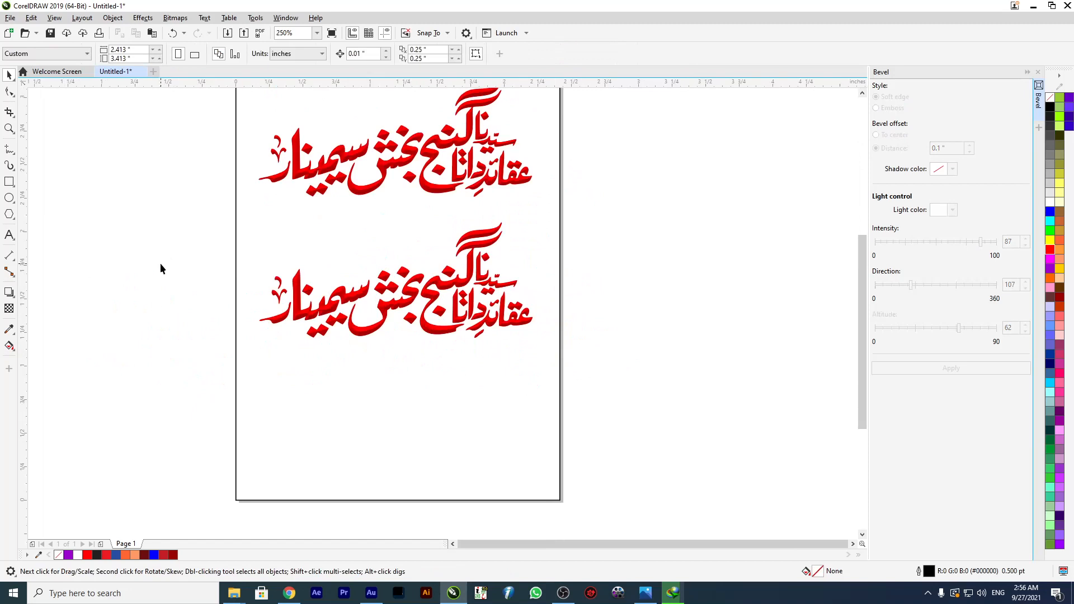
Move the copy's bevel bitmap off the page to the right and shift the remaining flat red curve down.
drag(385, 304, 687, 261)
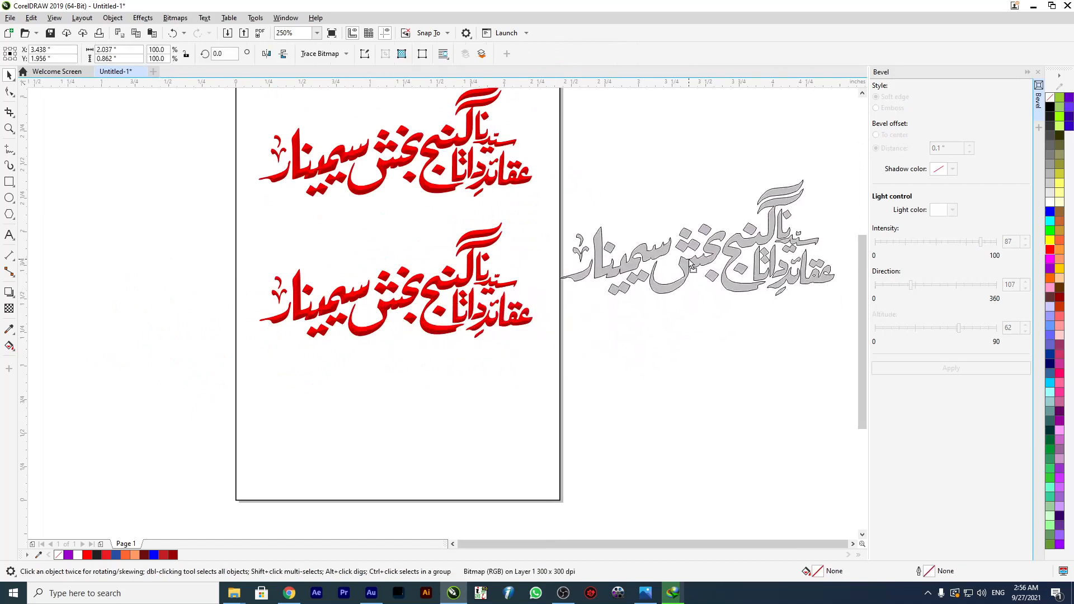
click(422, 322)
drag(422, 321, 425, 358)
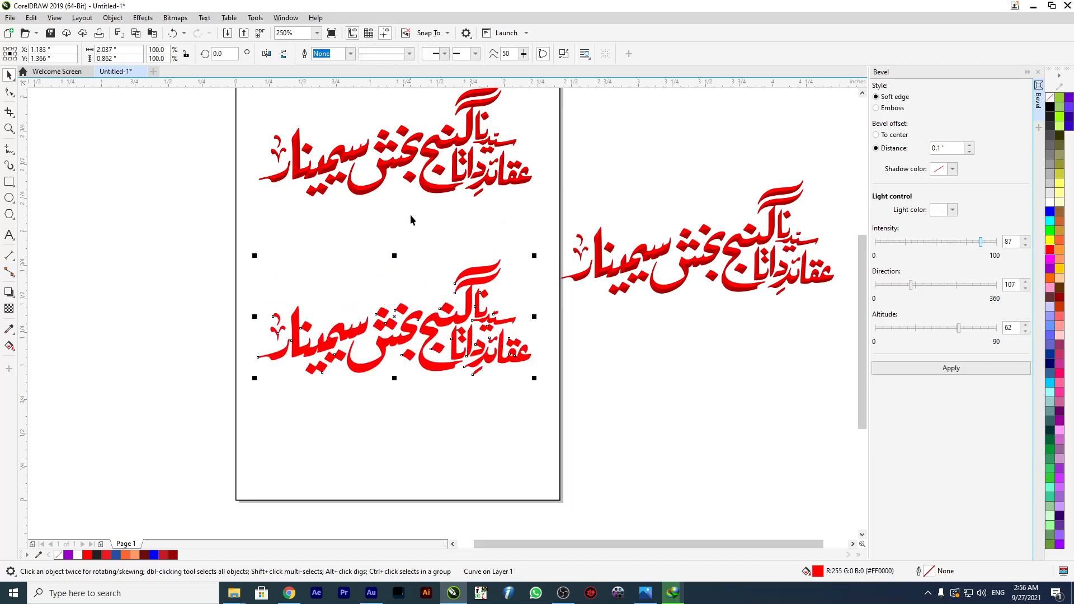
Delete the original beveled calligraphy and move the flat red curve up beside the separated bevel bitmap.
drag(255, 198, 254, 199)
drag(314, 166, 150, 207)
key(Delete)
drag(465, 360, 443, 267)
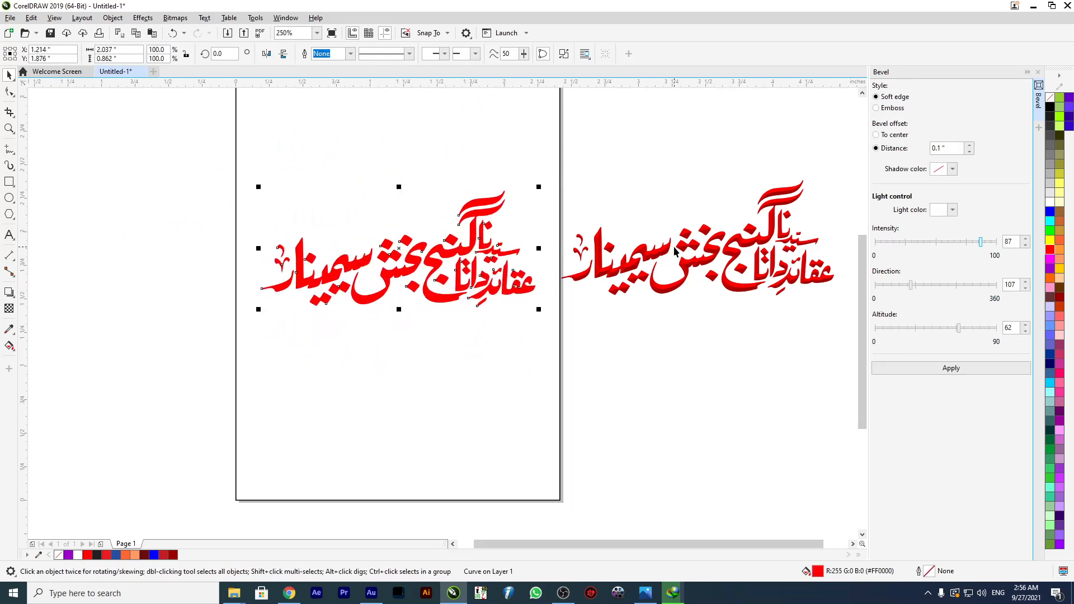
Move the separated bevel bitmap higher beside the page.
drag(664, 249, 674, 156)
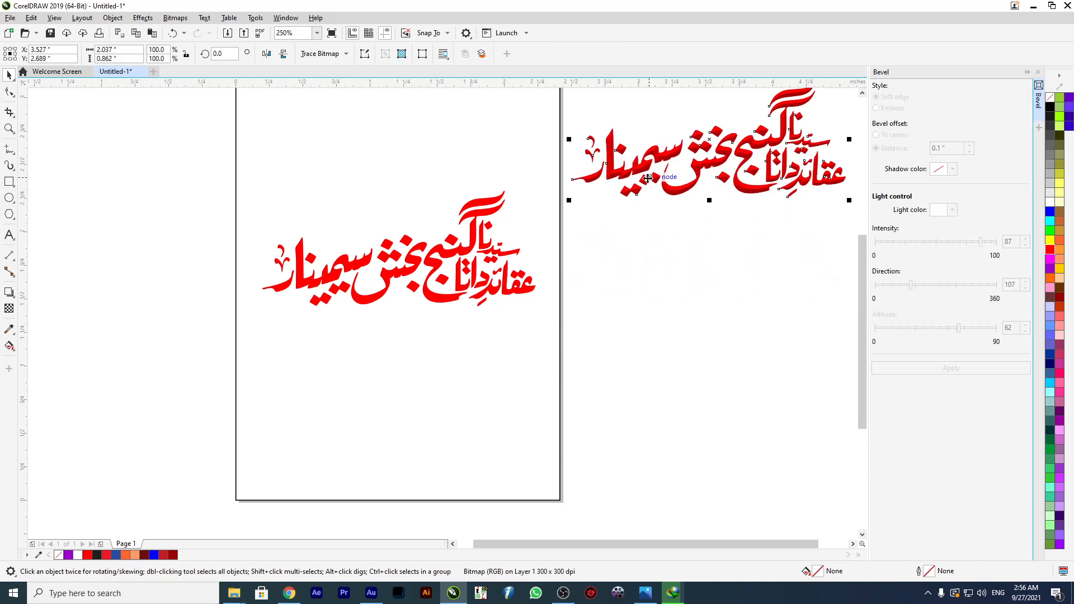
click(476, 245)
scroll(427, 205, down, 1)
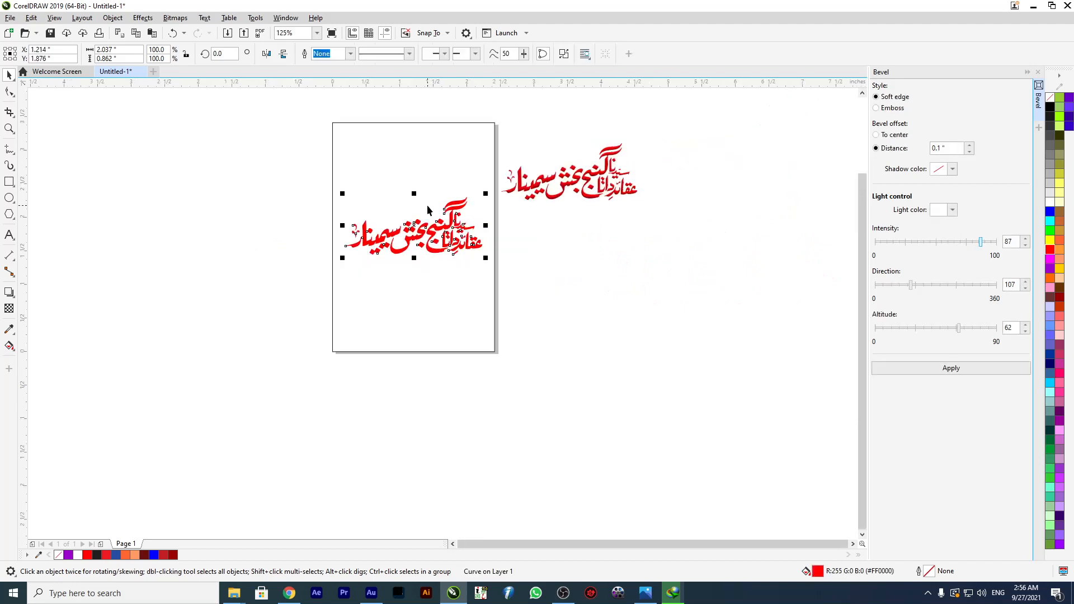
scroll(435, 196, up, 1)
Unlock the page-sized background rectangle and fill it with black.
right_click(354, 149)
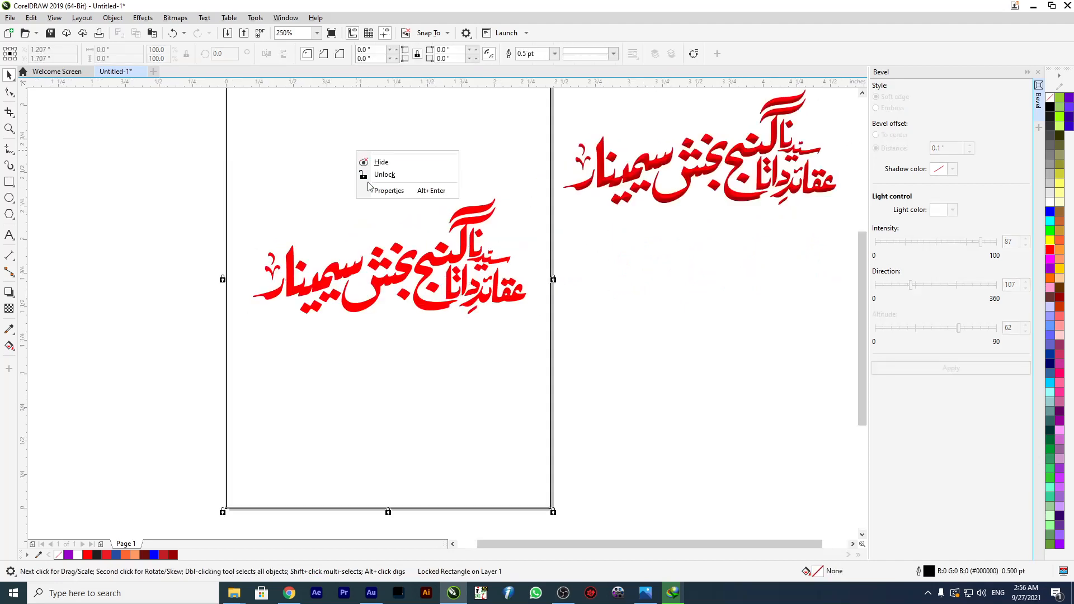
click(381, 179)
click(1050, 110)
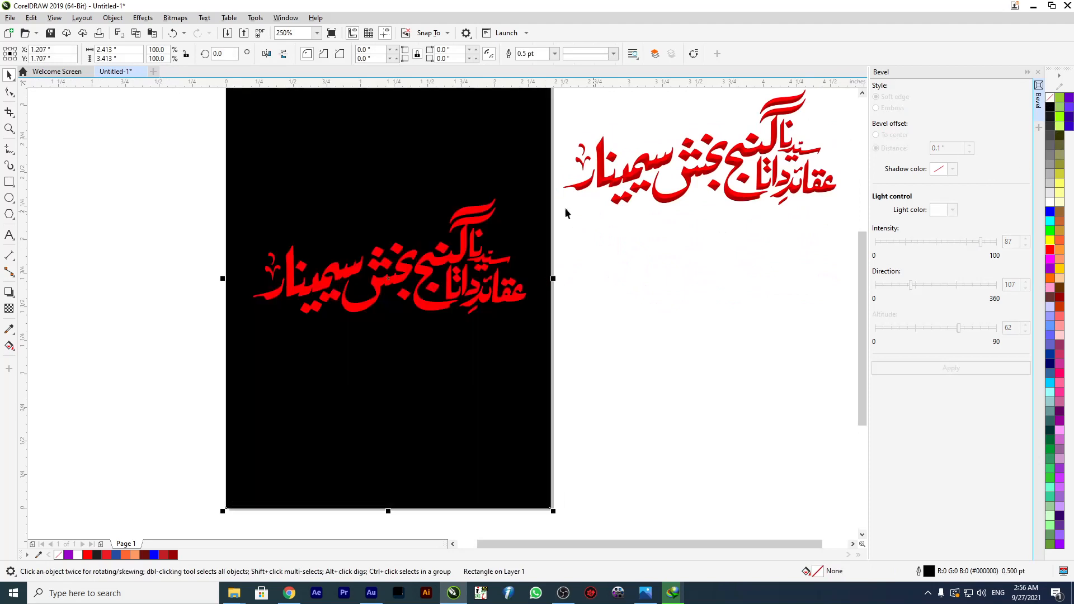
scroll(442, 175, down, 1)
right_click(420, 145)
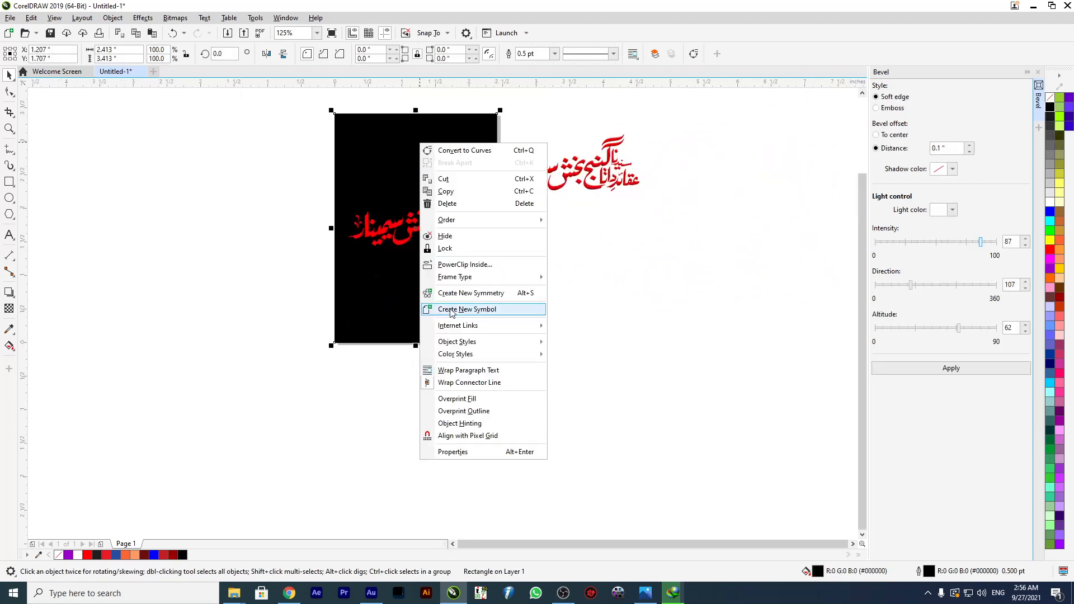
click(373, 155)
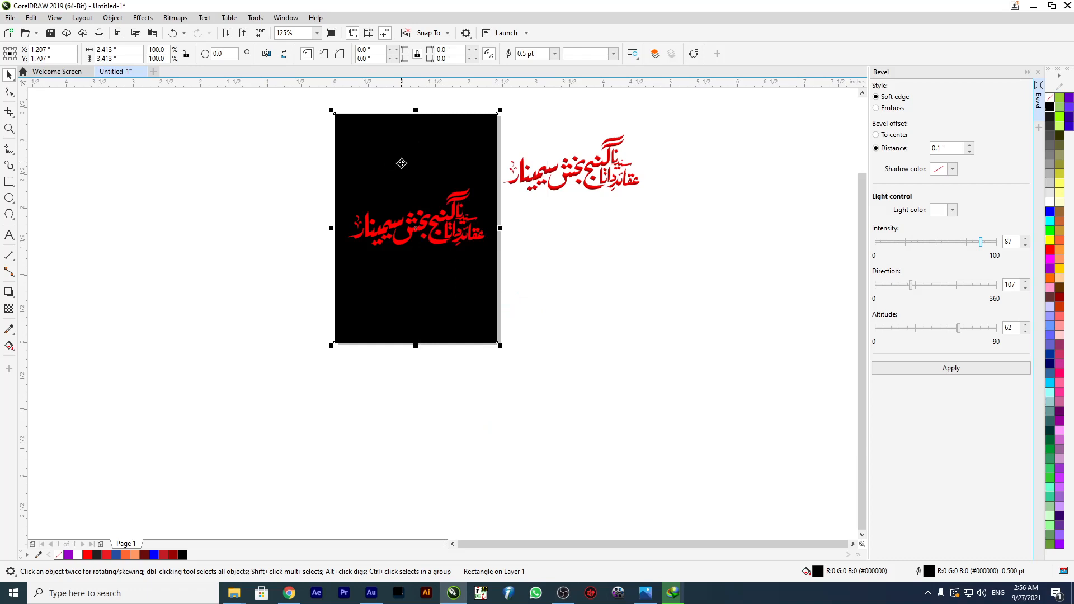
Try a vertical black-to-white fountain fill with reversed direction on the background rectangle and return it to solid black.
key(g)
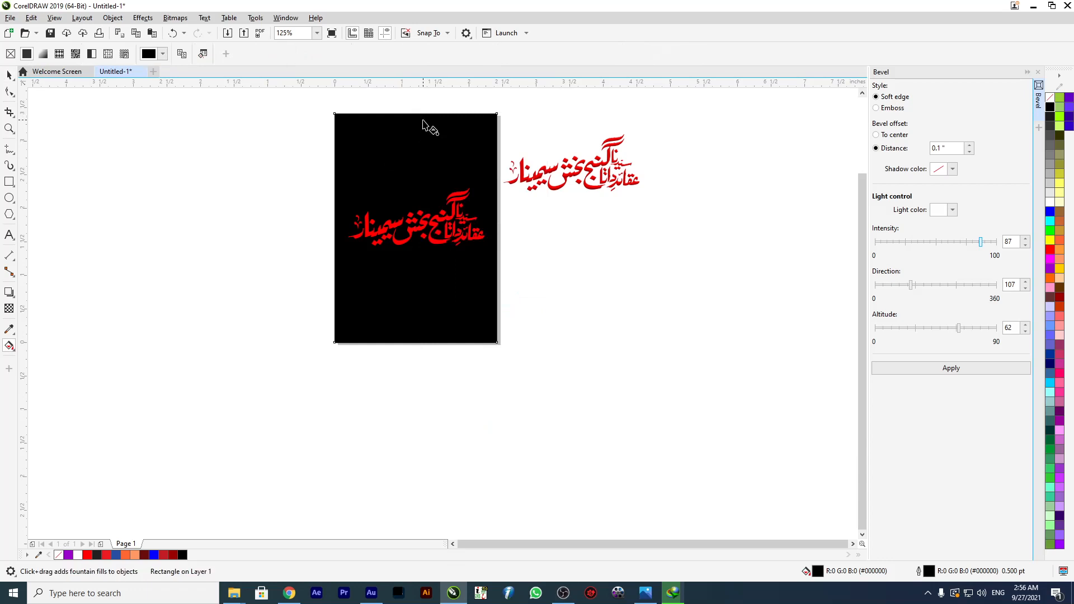
drag(434, 185, 434, 340)
drag(419, 113, 429, 343)
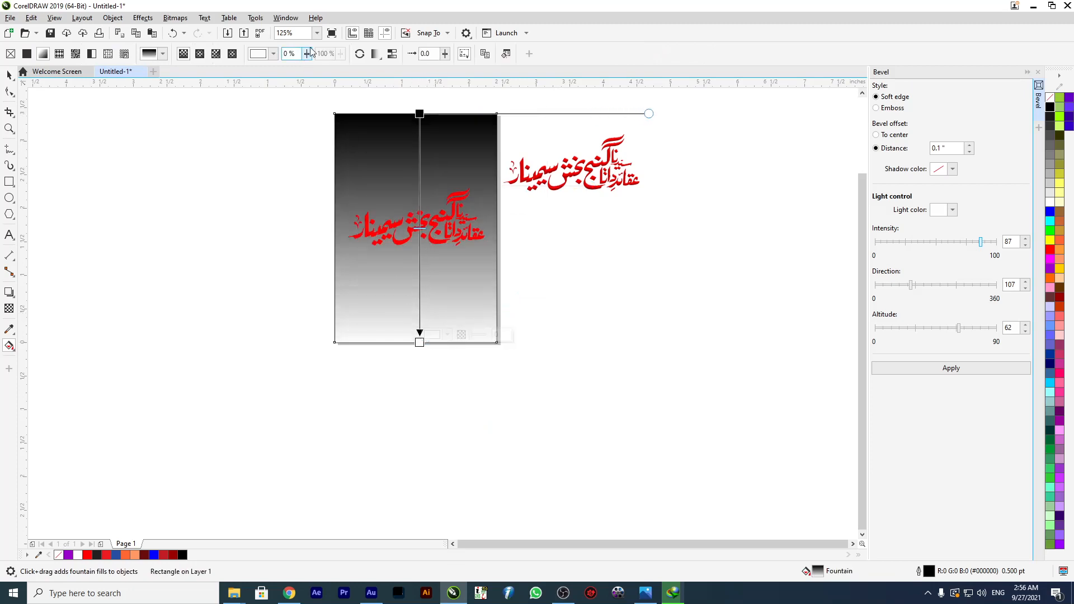
click(360, 54)
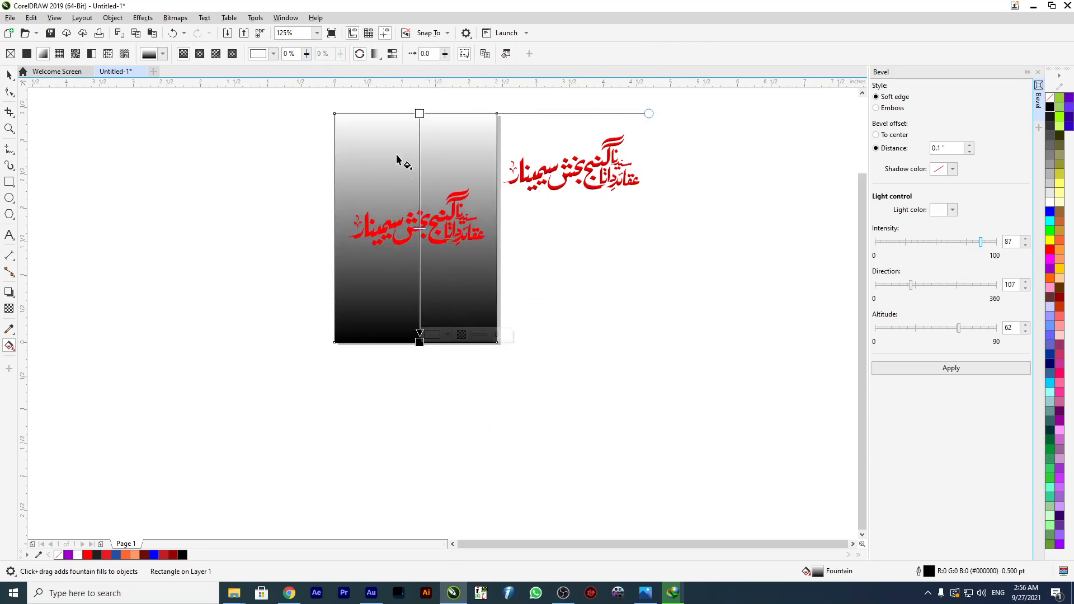
click(8, 76)
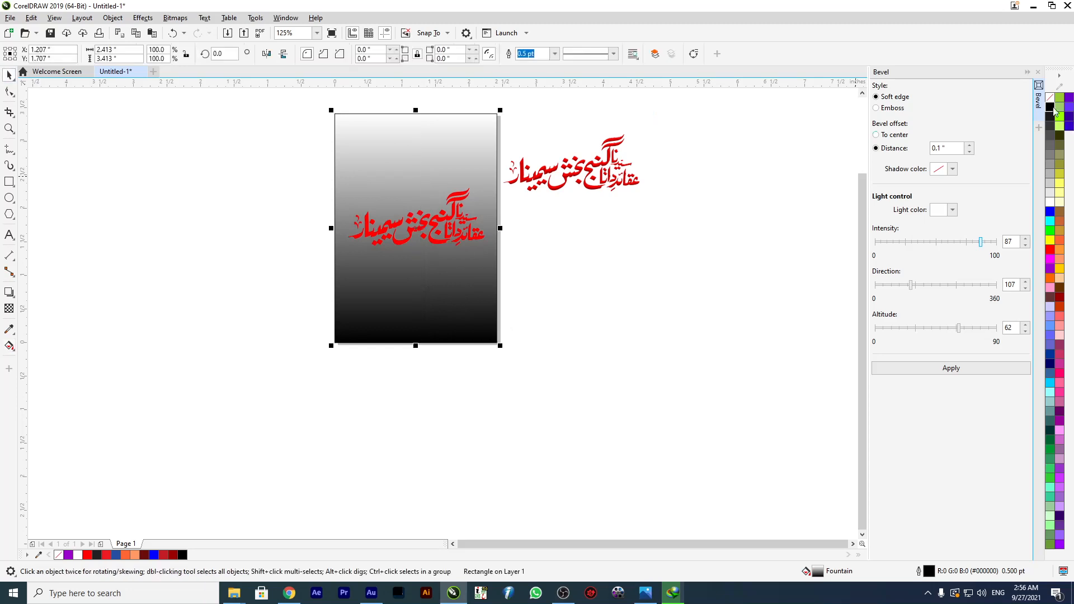
click(1051, 108)
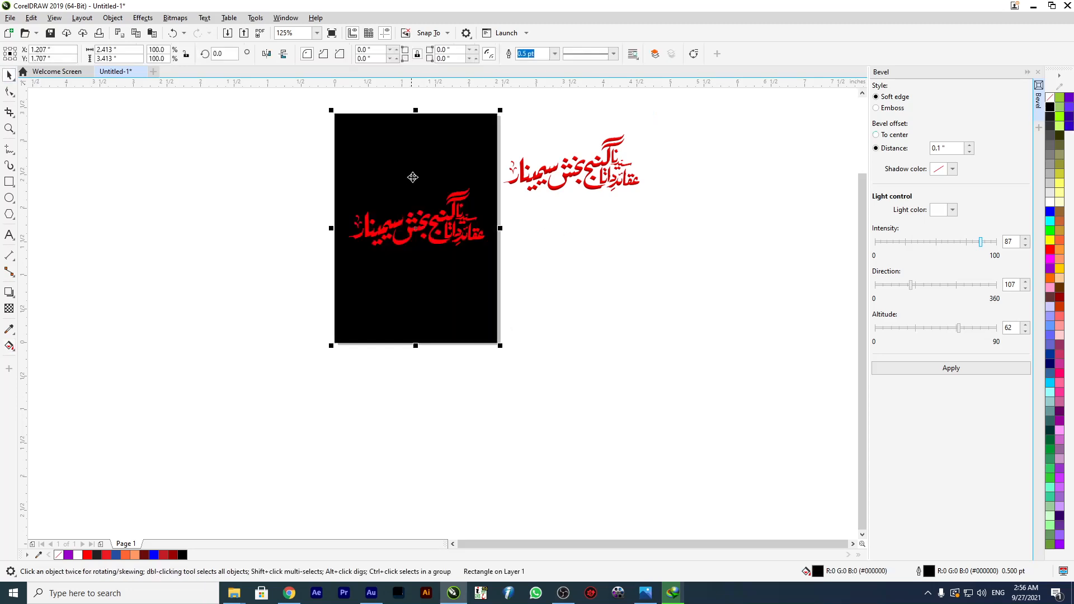
Lock the black background rectangle in place and clear the selection.
right_click(364, 139)
click(399, 254)
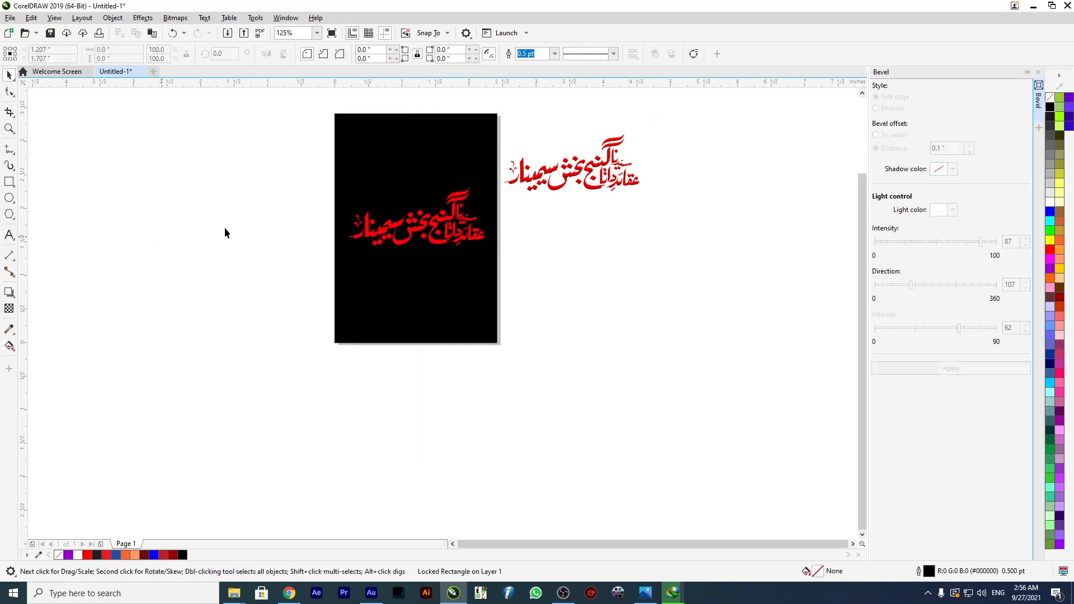
click(225, 232)
Give the flat red calligraphy a 4.0 pt outline placed behind the fill and scaled with the object.
scroll(461, 205, up, 2)
click(414, 249)
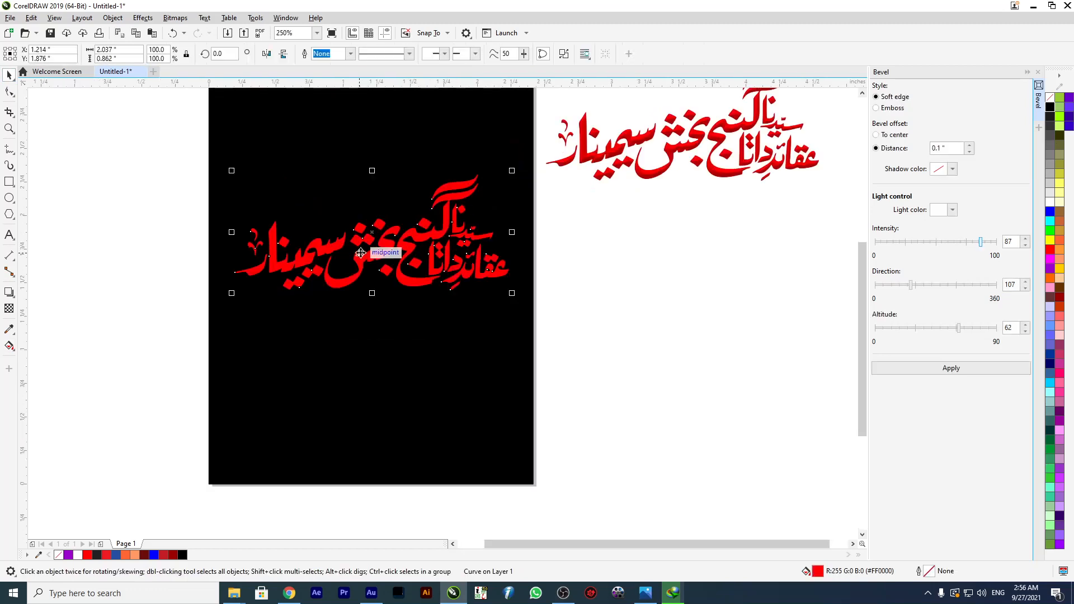
key(F12)
drag(425, 208, 271, 120)
click(345, 172)
click(314, 232)
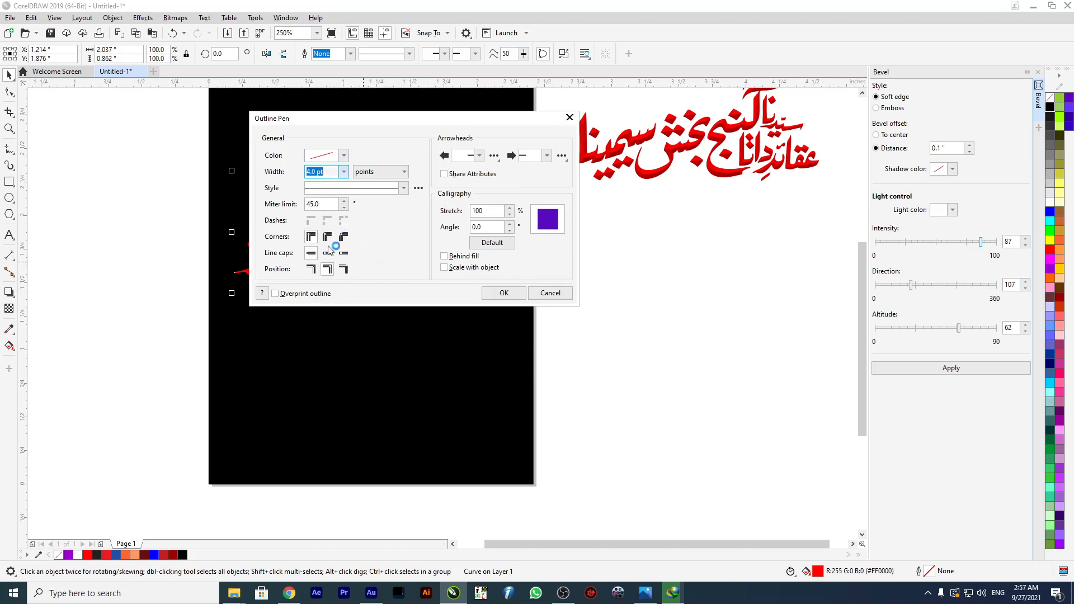
drag(375, 119, 628, 105)
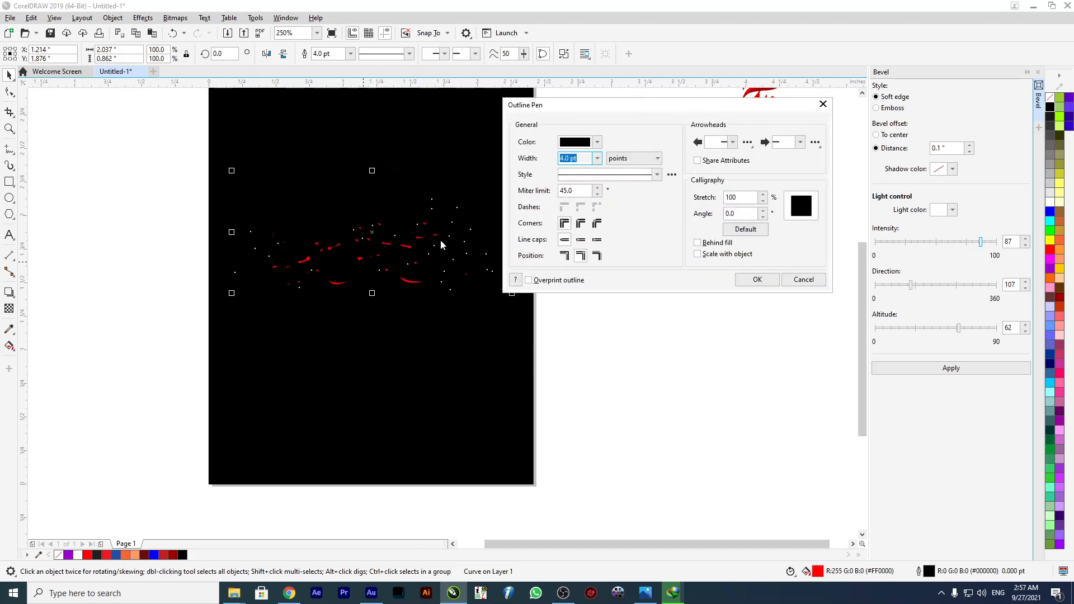
click(697, 243)
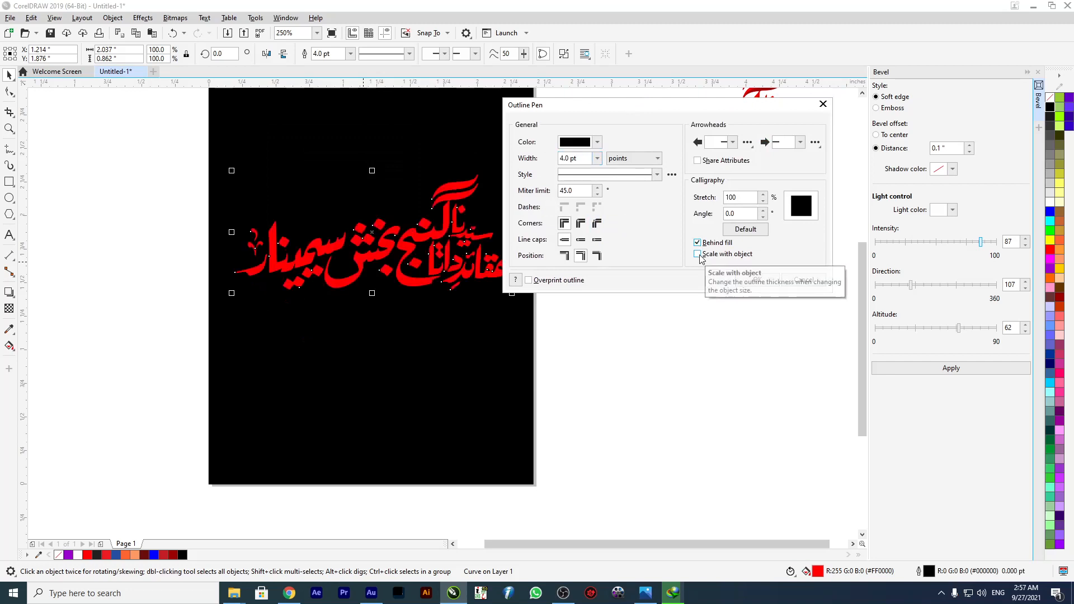
click(697, 255)
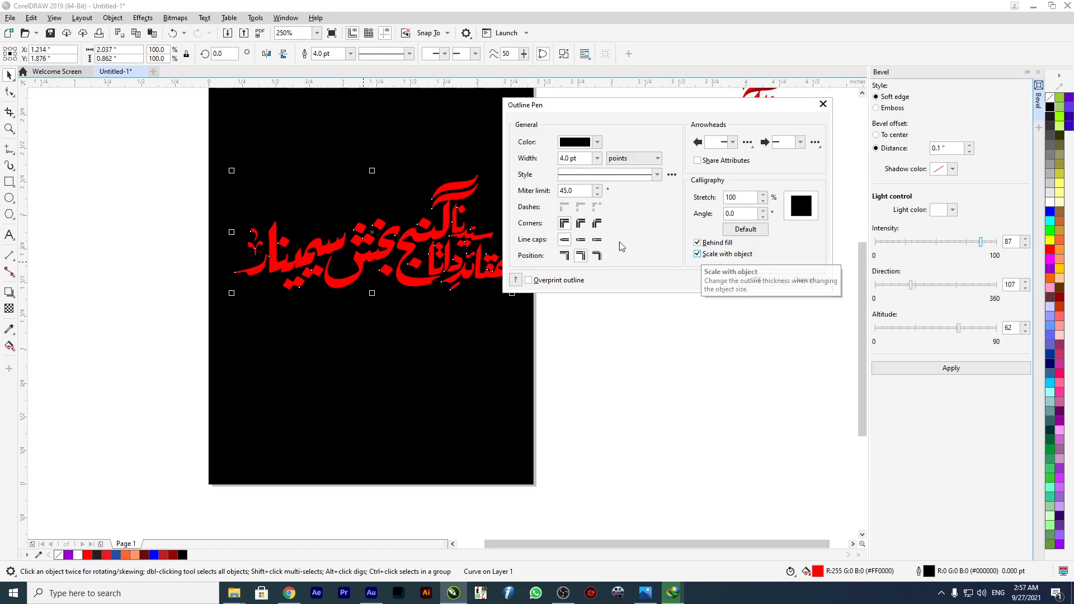
Set the calligraphy's outline to round corners, round line caps, white (#FFFFFF) and overprint, and apply it.
click(581, 224)
click(581, 239)
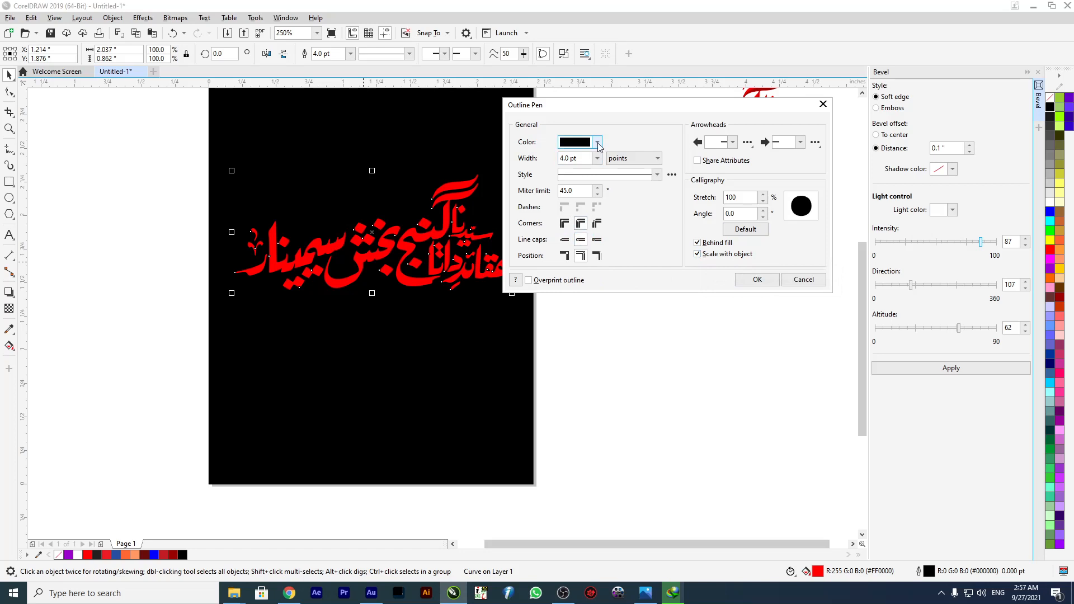
click(597, 142)
drag(602, 252, 515, 157)
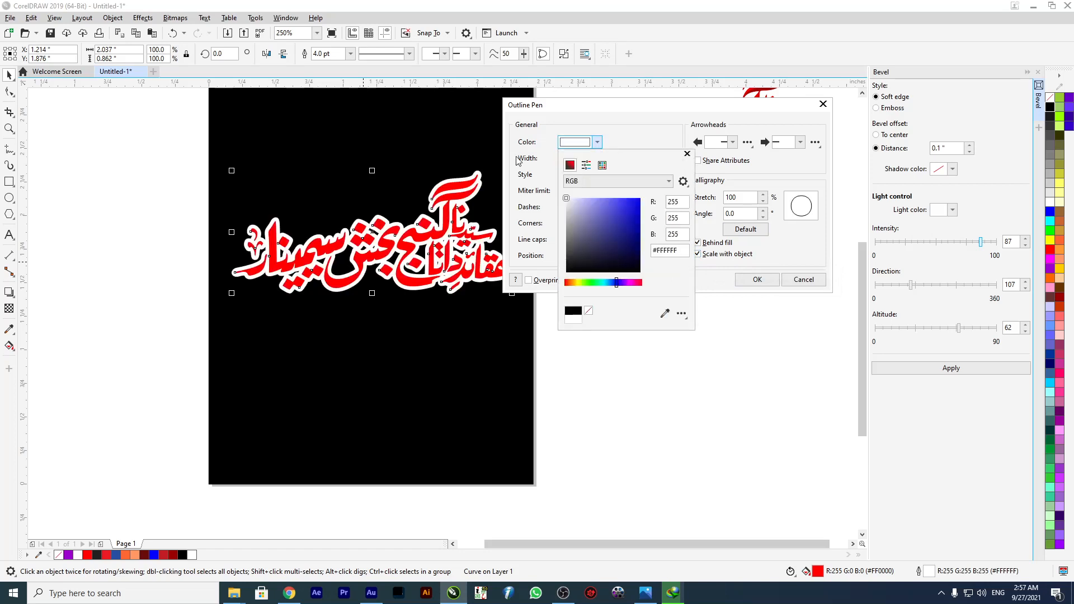
click(640, 131)
click(529, 281)
click(757, 283)
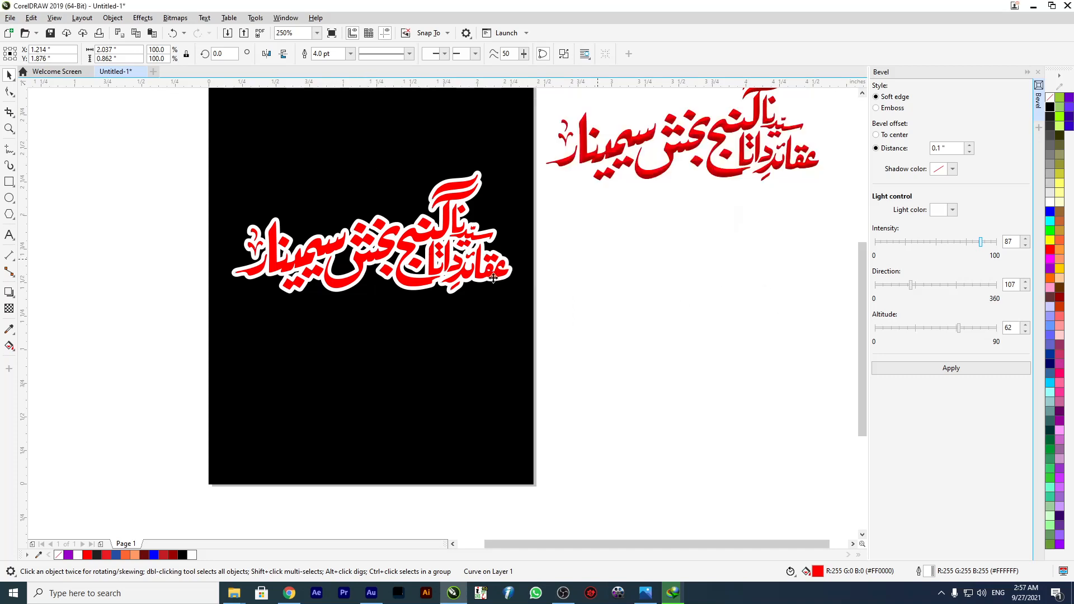
Shift the outlined calligraphy slightly down on the page and scale it to 97.7%.
drag(424, 238, 429, 249)
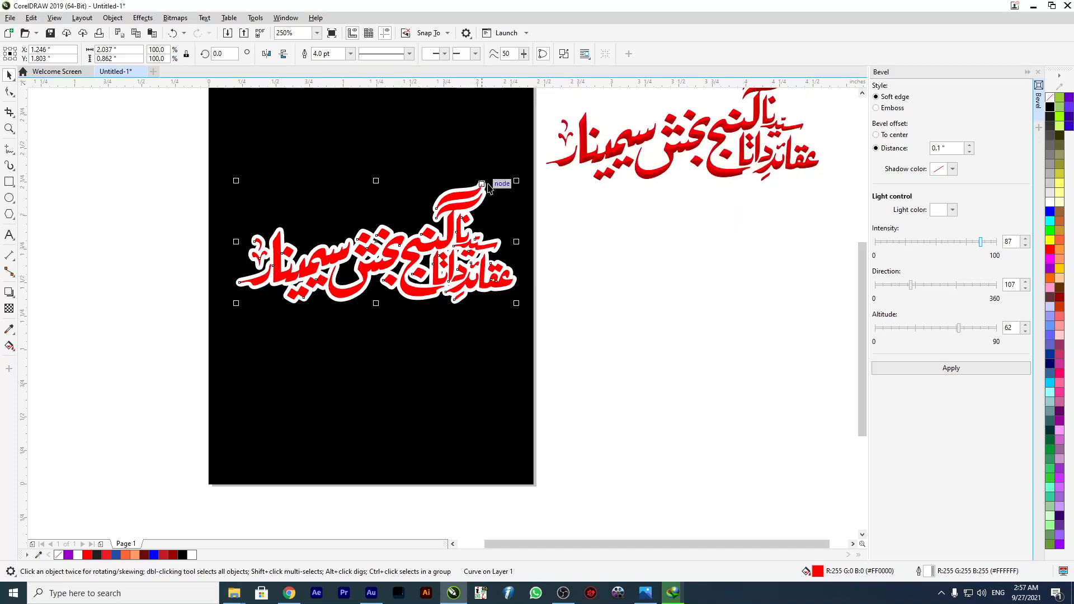
drag(515, 180, 508, 183)
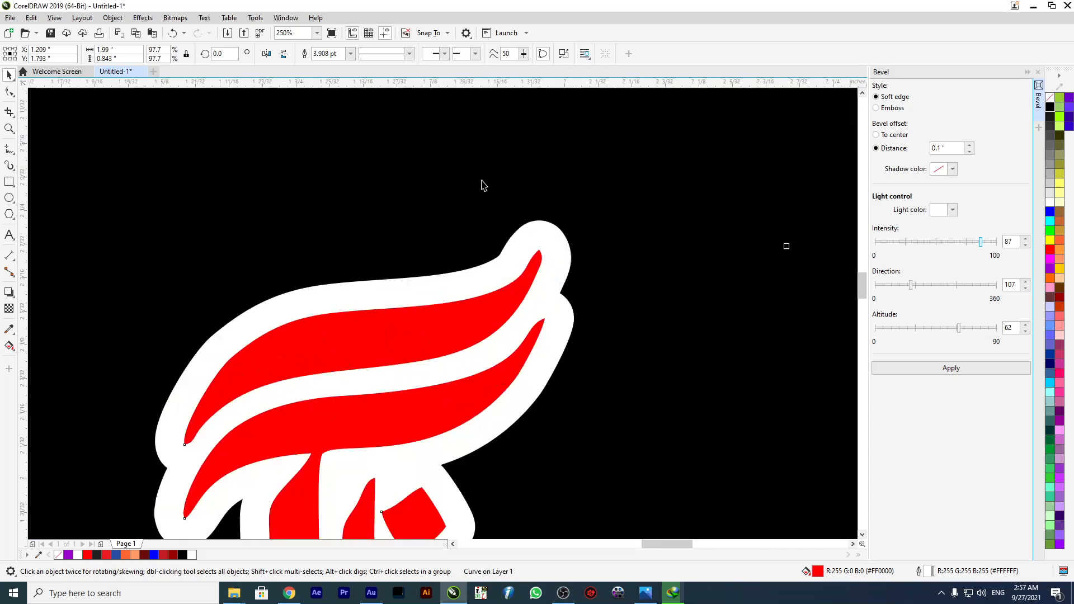
Try mitered corners on the calligraphy's outline and set them back to round.
scroll(481, 183, up, 5)
key(F12)
click(434, 318)
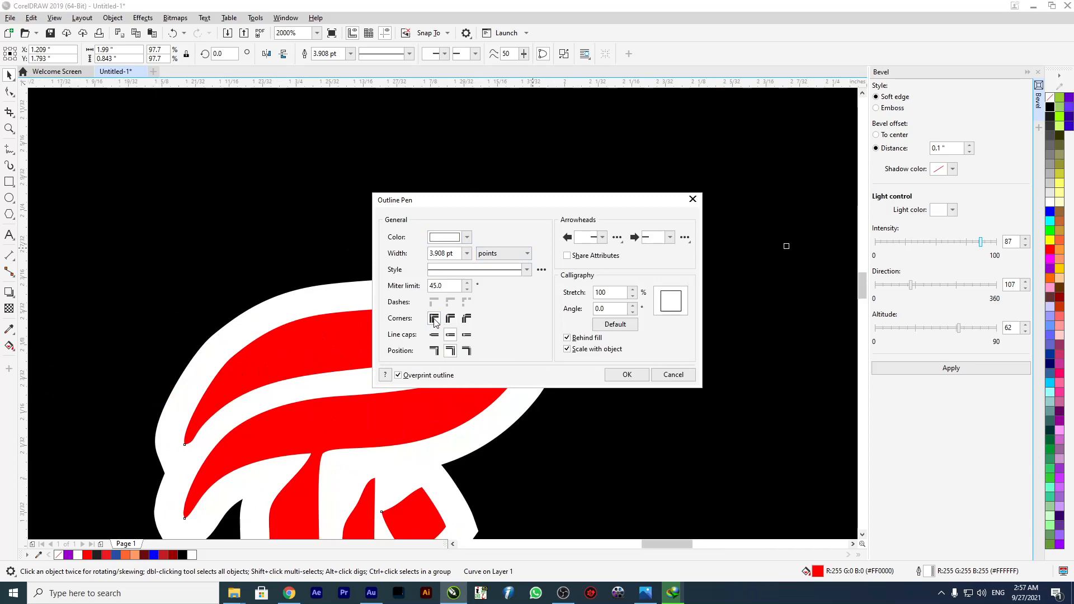
click(450, 319)
click(627, 374)
scroll(582, 300, down, 6)
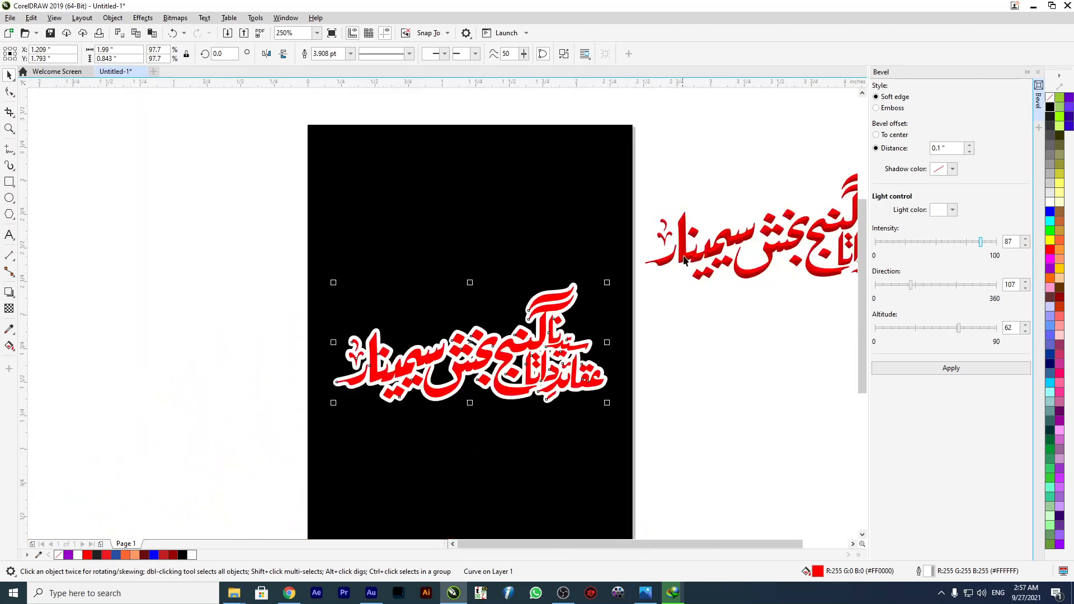
Move the outlined calligraphy up into the upper half of the black page.
scroll(386, 324, down, 2)
scroll(435, 345, up, 2)
drag(435, 345, 437, 274)
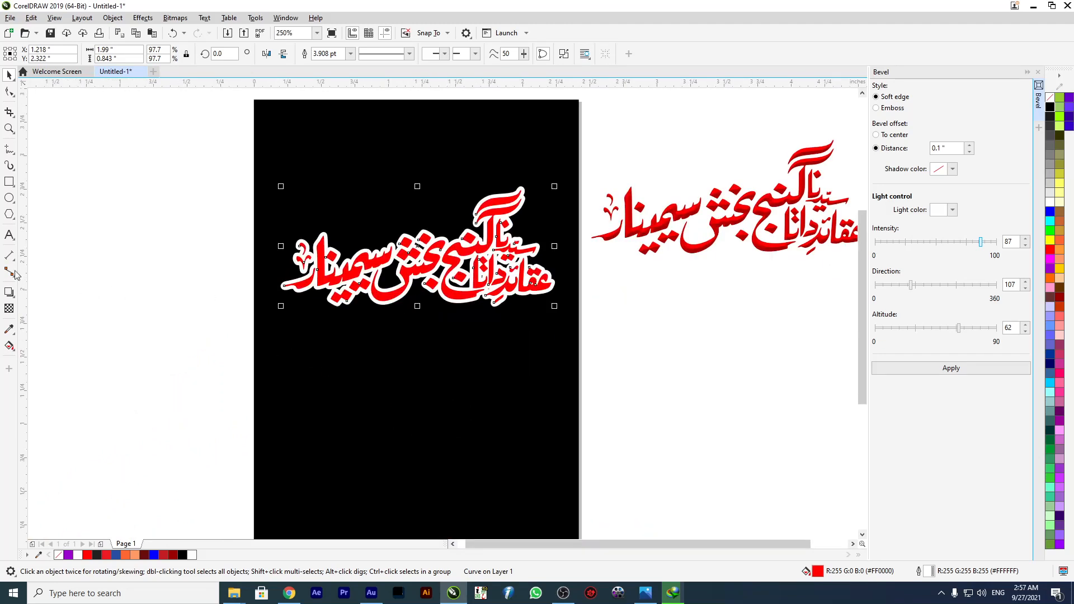
Add a black drop shadow to the calligraphy with opacity 22, feathering 2 and an offset of about 0.008" by -0.08".
click(10, 293)
click(34, 288)
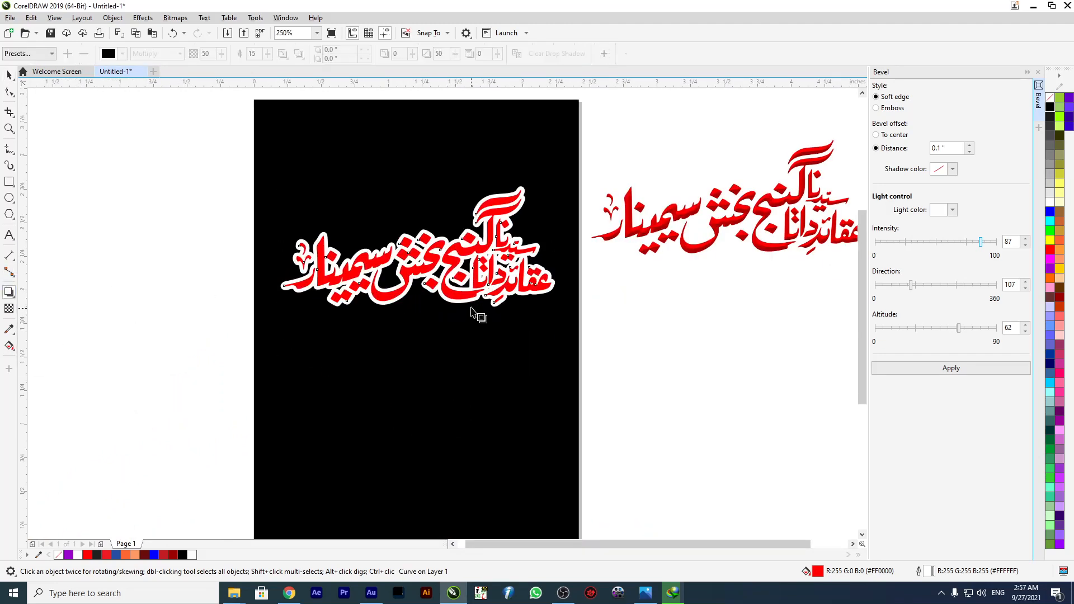
drag(418, 246, 420, 322)
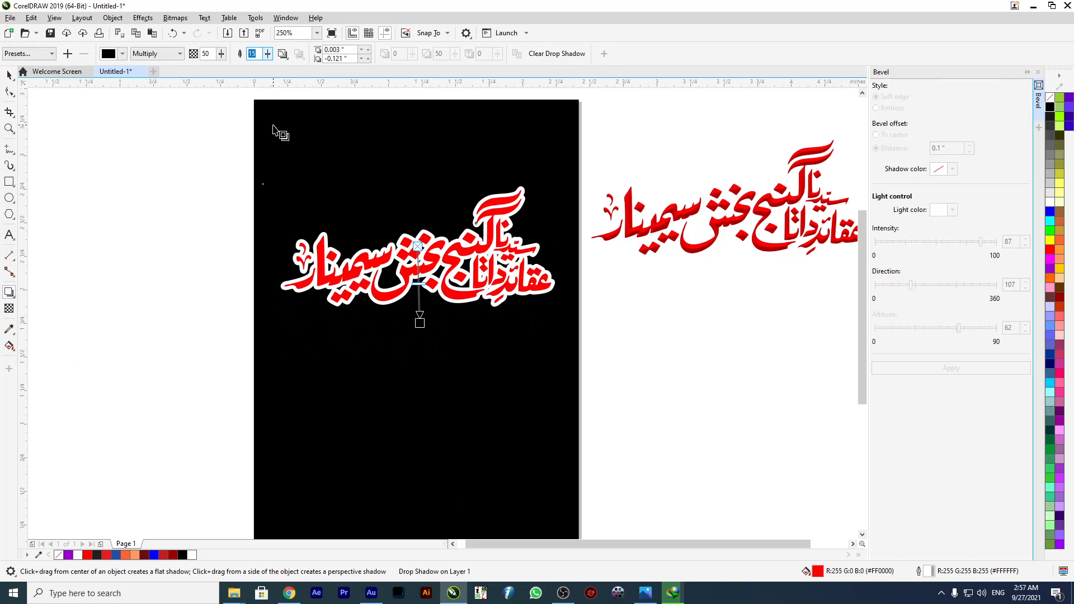
text(222)
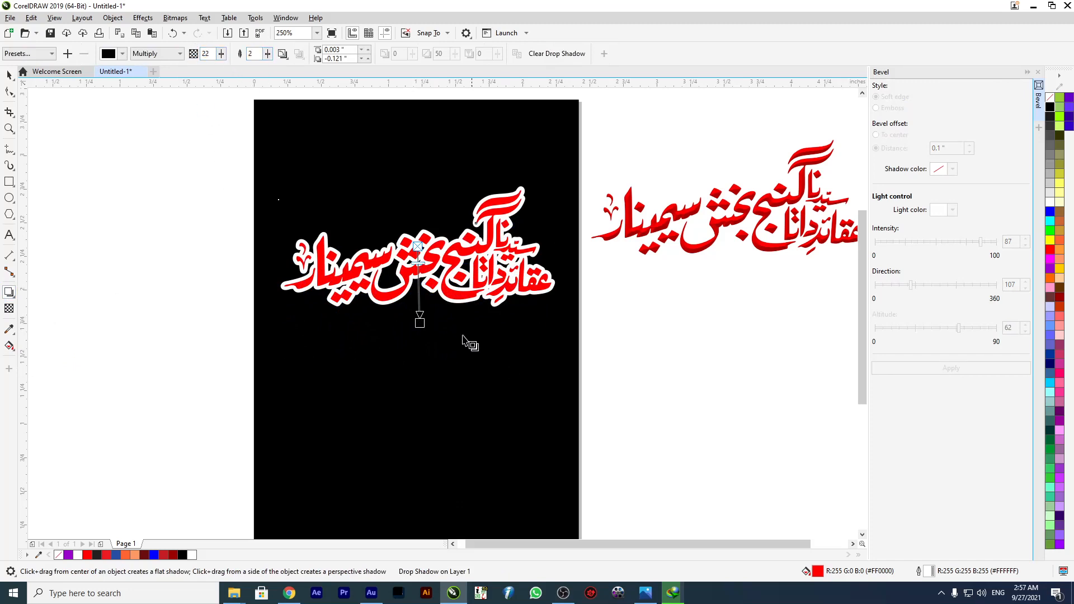
mouse_move(421, 325)
mouse_down()
mouse_move(420, 335)
mouse_move(423, 322)
mouse_up()
click(9, 75)
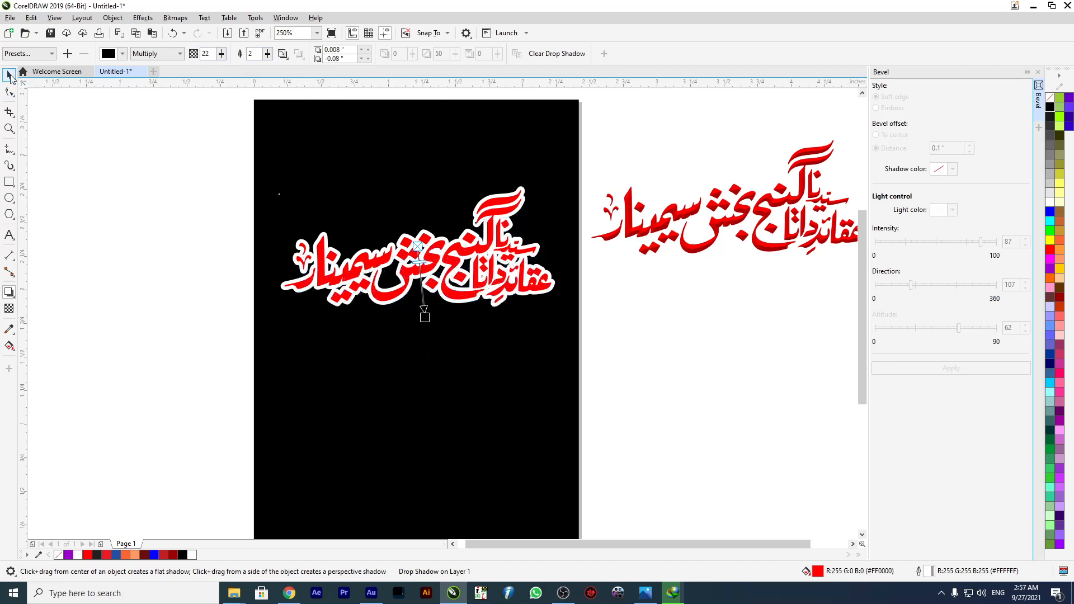
Unlock the background rectangle and fill it with red (#FF0000).
right_click(309, 150)
click(333, 160)
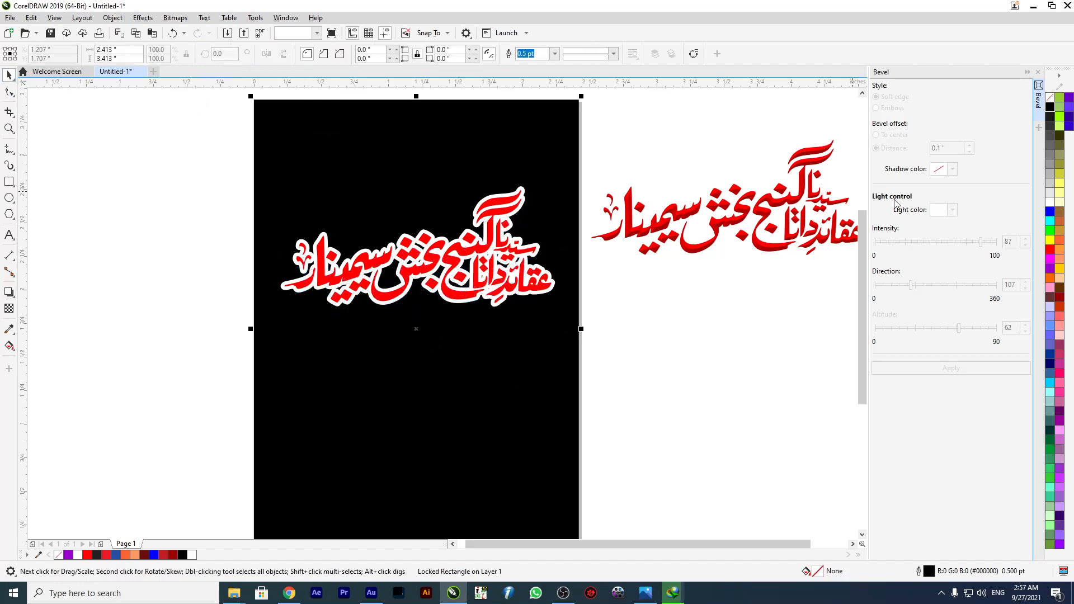
click(1051, 247)
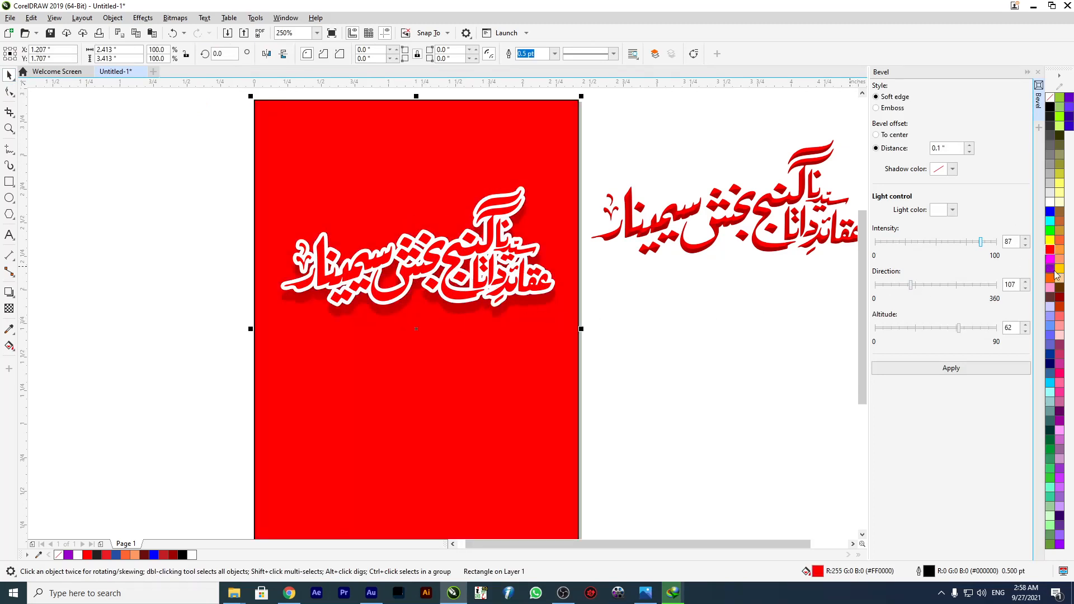
Apply a red-to-white fountain fill to the background rectangle and make it elliptical, spanning the full page.
scroll(402, 220, down, 2)
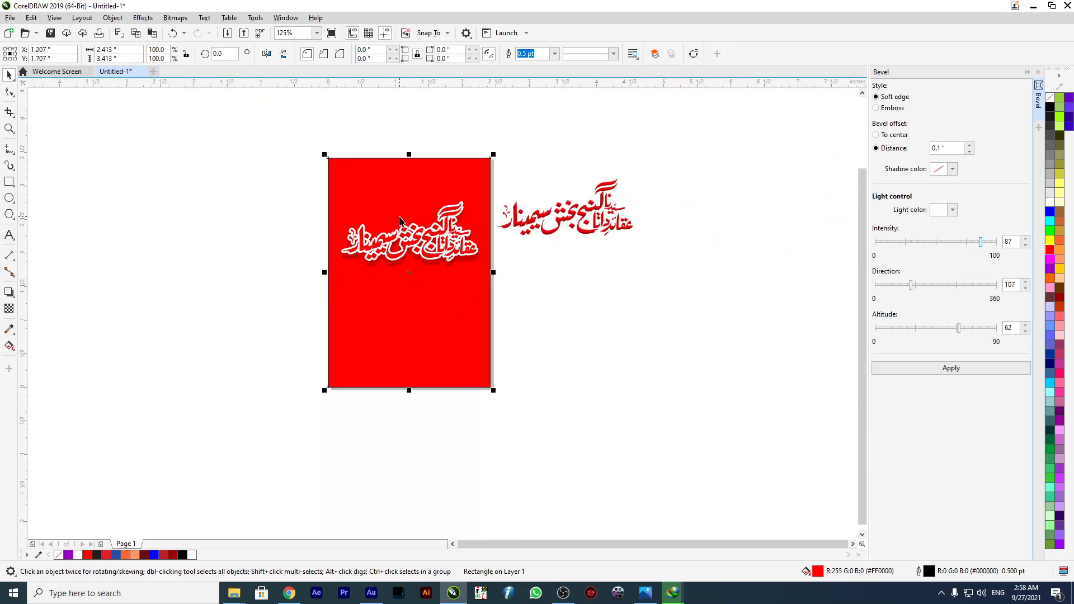
key(g)
drag(409, 380, 408, 378)
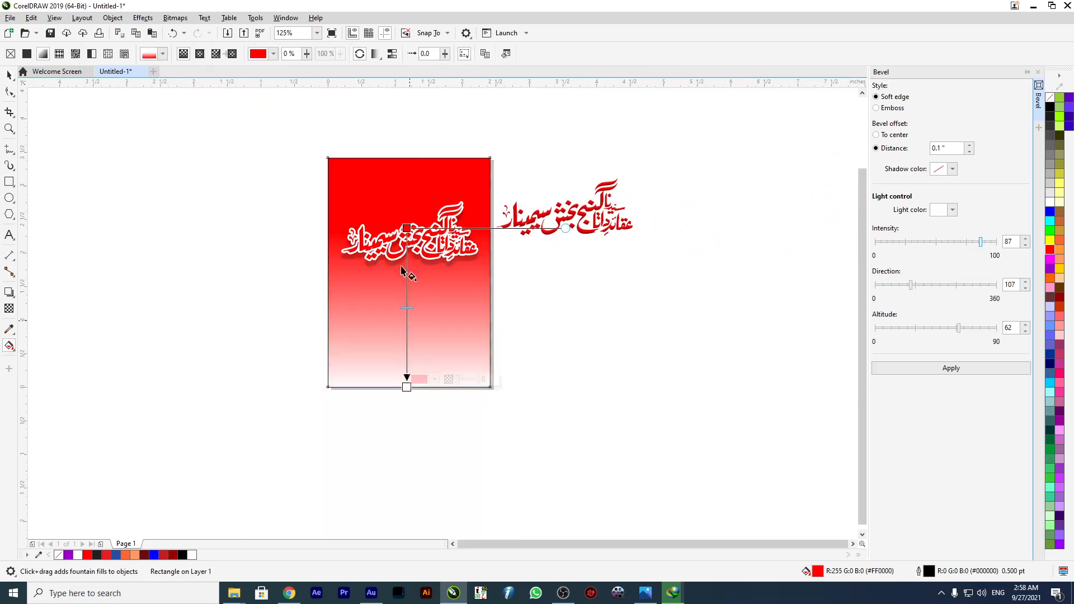
drag(407, 227, 407, 160)
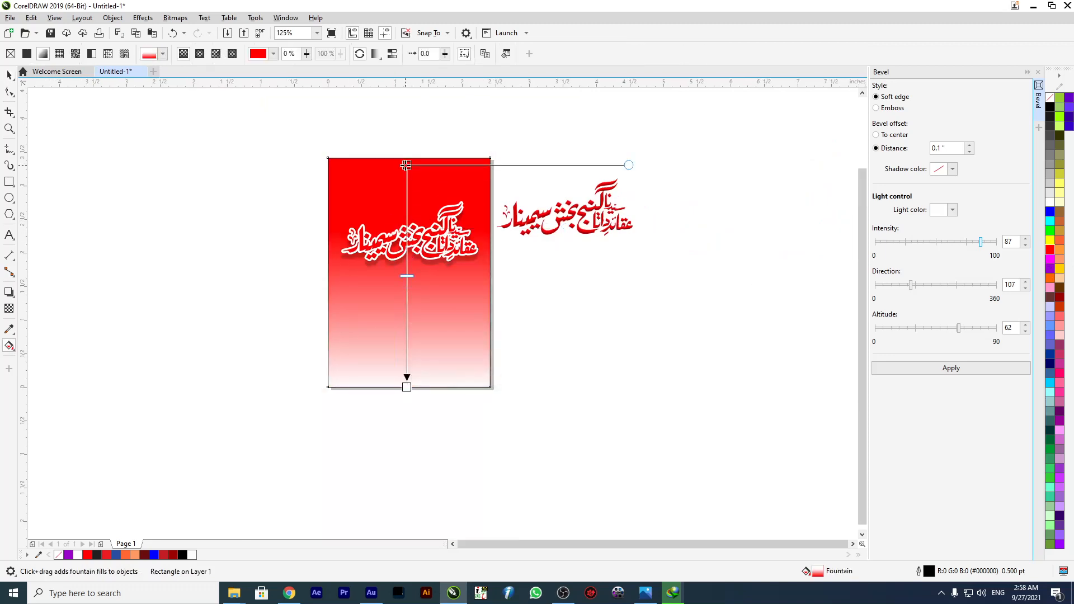
click(200, 54)
drag(406, 386, 408, 387)
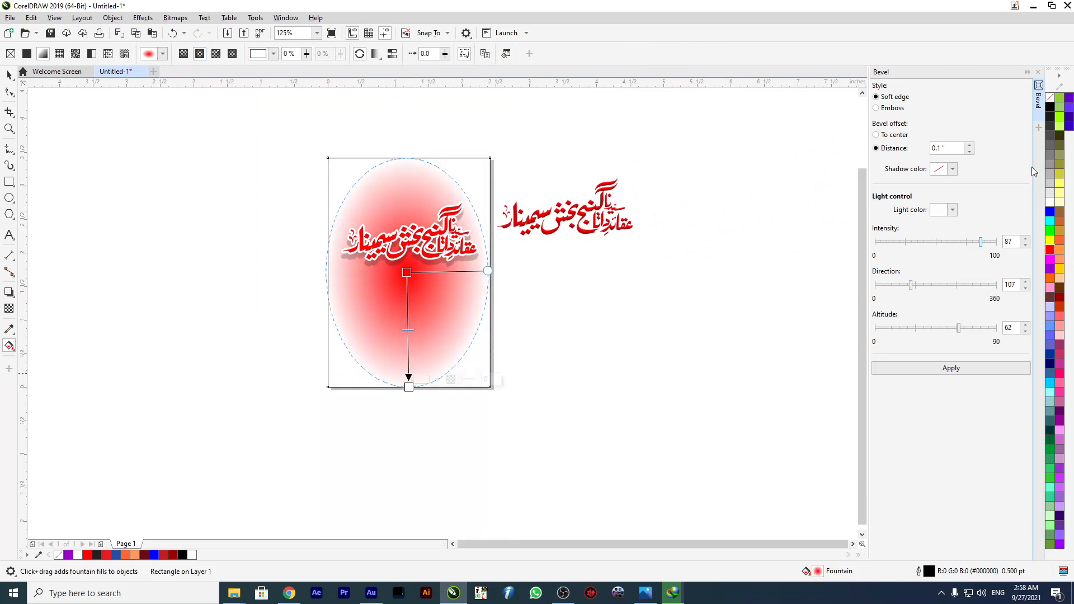
Change the background gradient's outer colour to black and enlarge it past the page edges, centred near the calligraphy.
click(1050, 107)
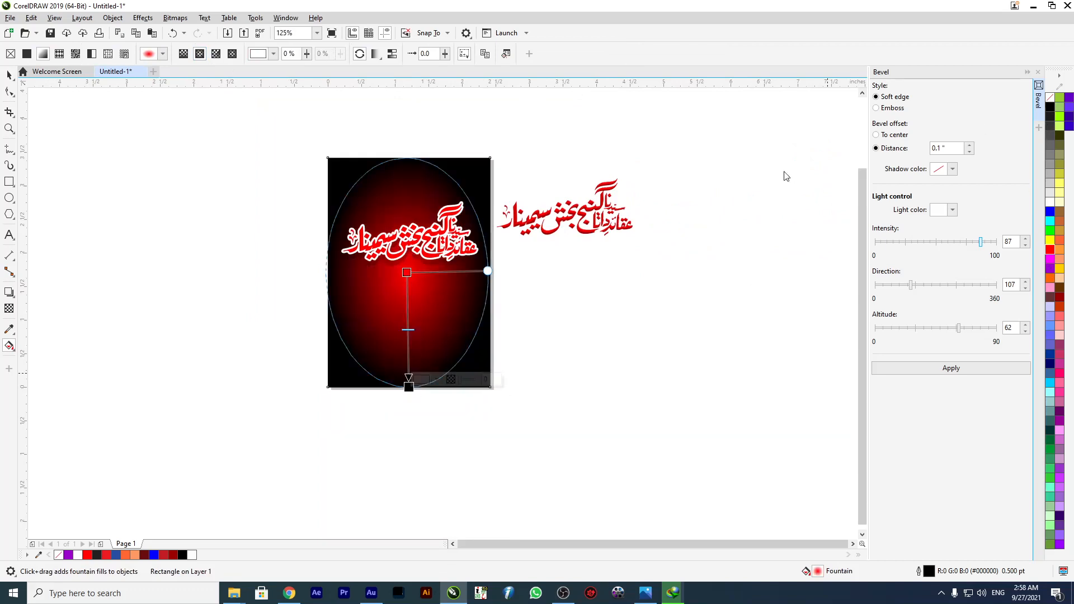
click(408, 387)
drag(407, 387, 574, 297)
drag(375, 250, 490, 400)
drag(376, 248, 414, 248)
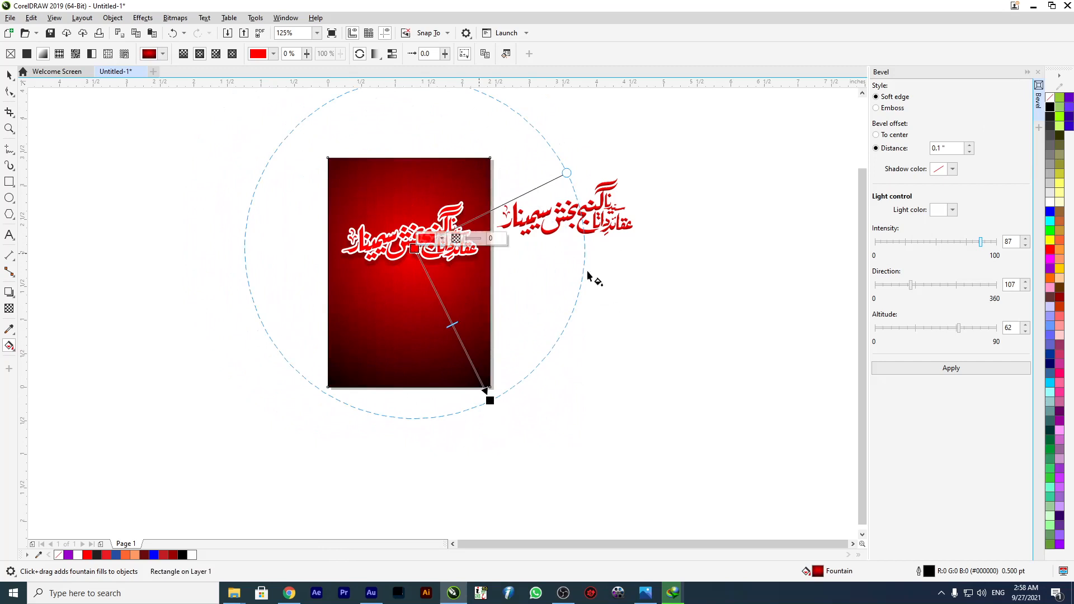
Recolour the centre of the background gradient to blue.
click(1060, 326)
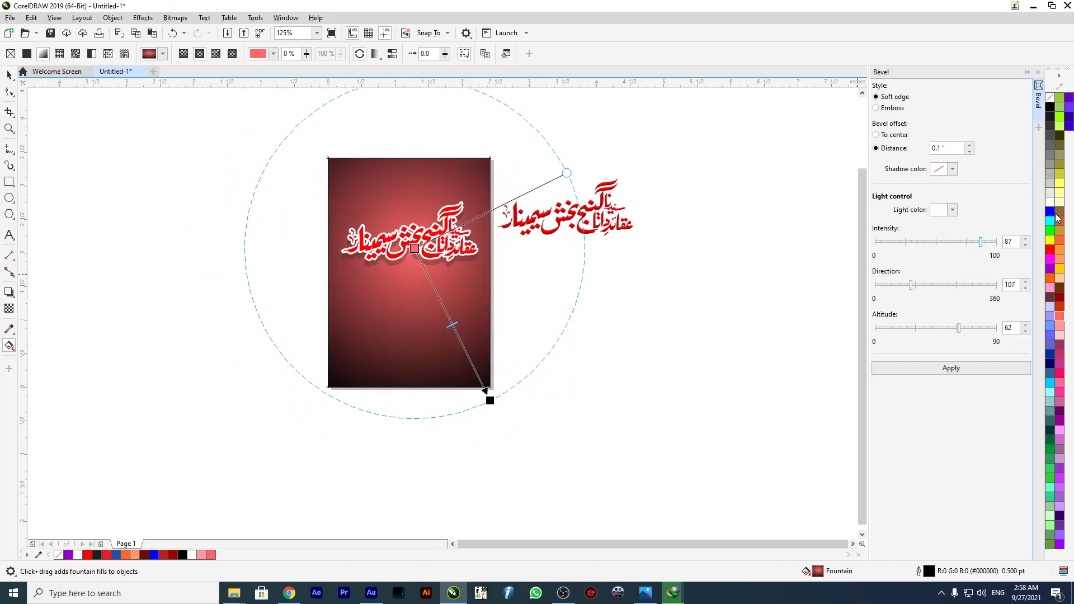
click(1050, 212)
scroll(464, 246, up, 1)
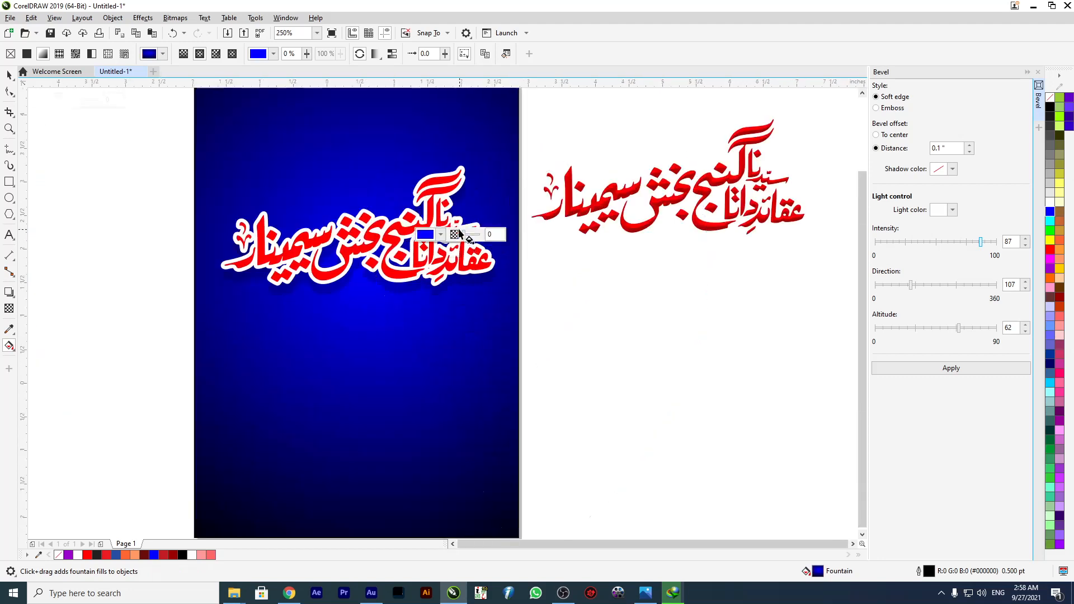
scroll(464, 247, down, 1)
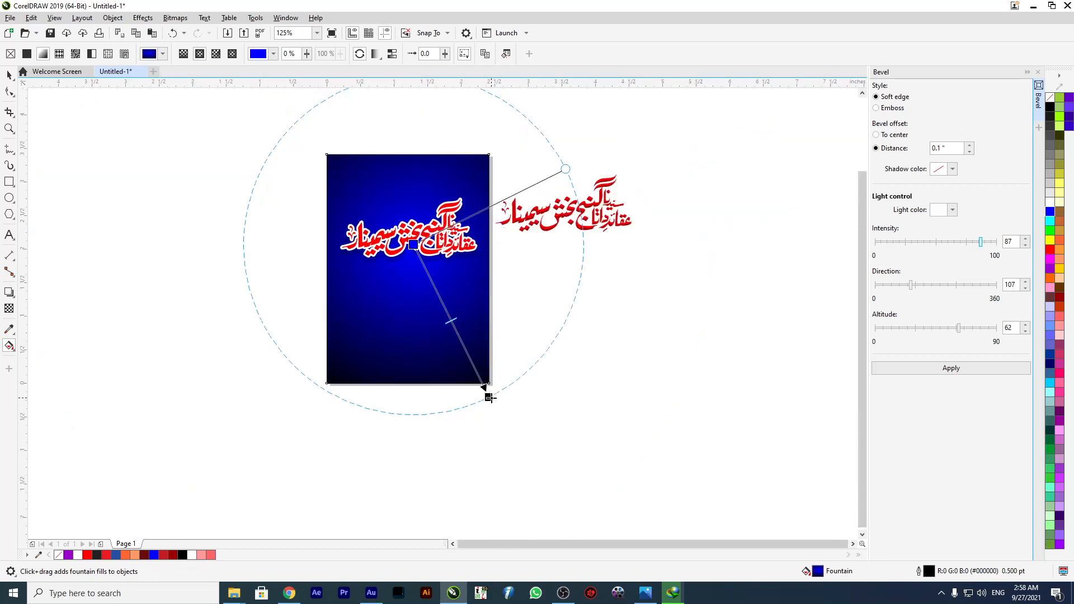
Move the gradient's blue centre to the page's upper-left corner and its black end point just inside the lower-right corner.
click(173, 152)
key(ctrl+z)
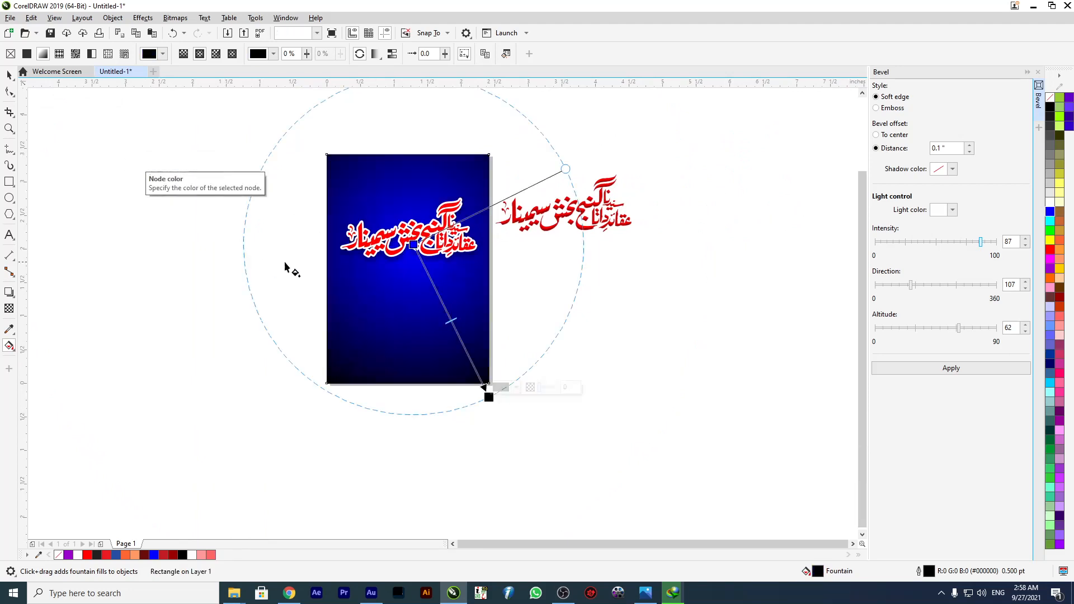
drag(413, 244, 332, 157)
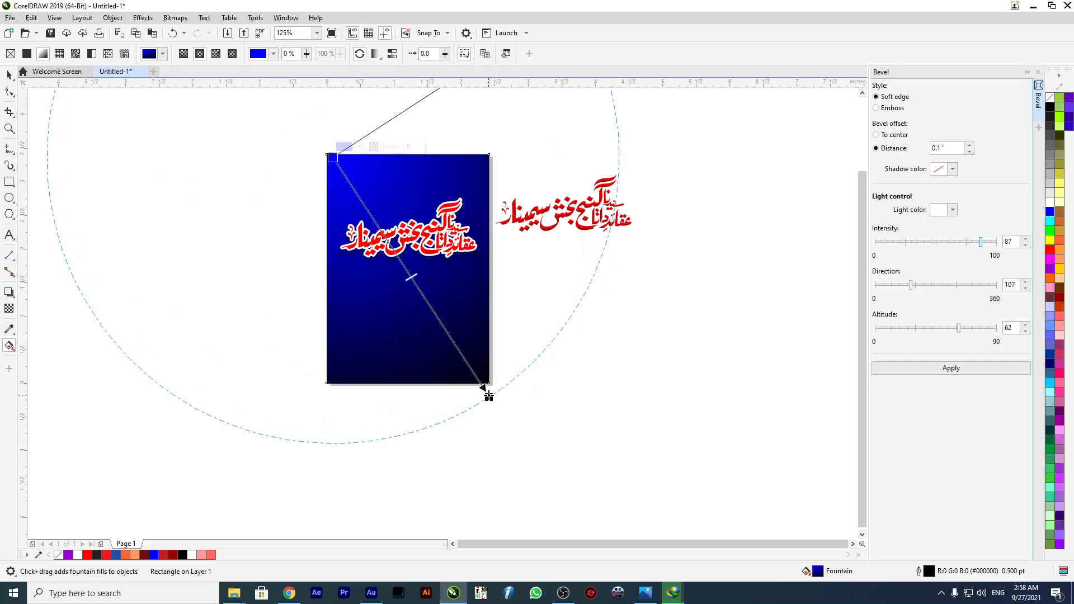
drag(489, 396, 474, 360)
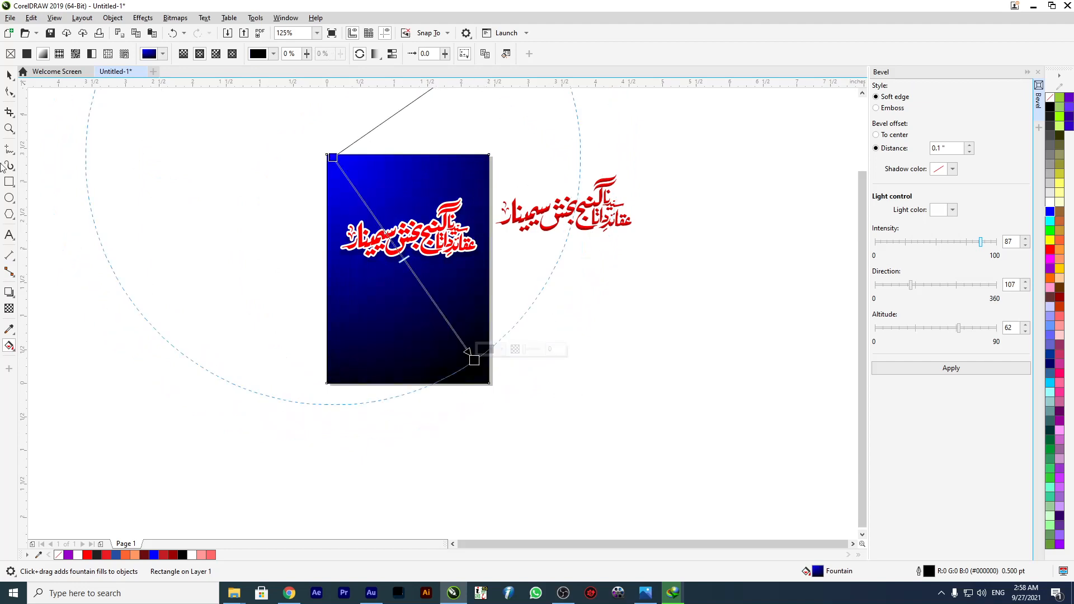
Lock the background rectangle and clear the selection.
click(6, 78)
right_click(409, 339)
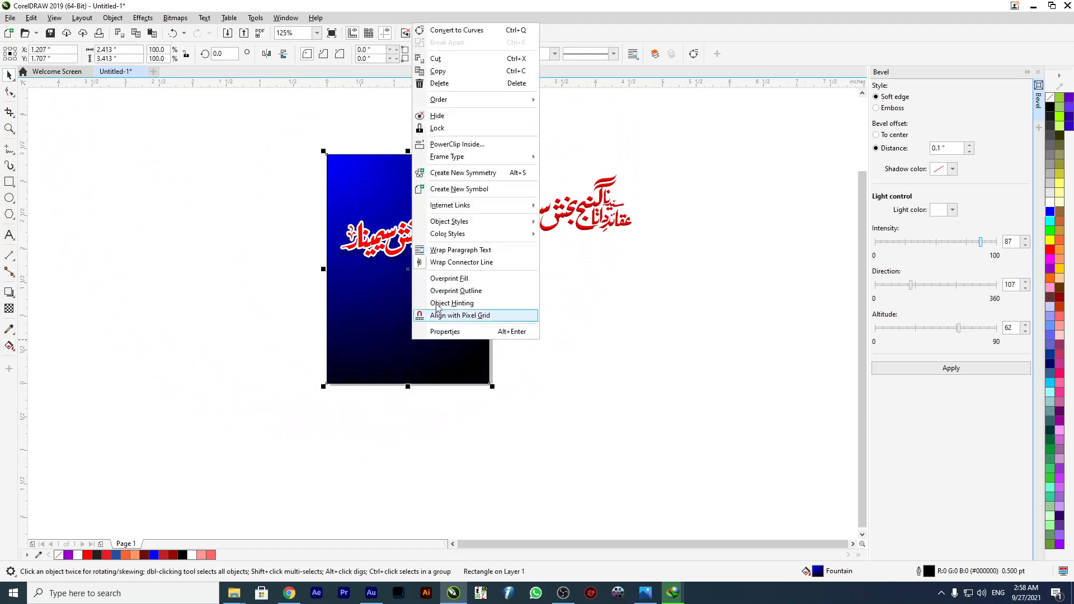
click(450, 132)
click(202, 155)
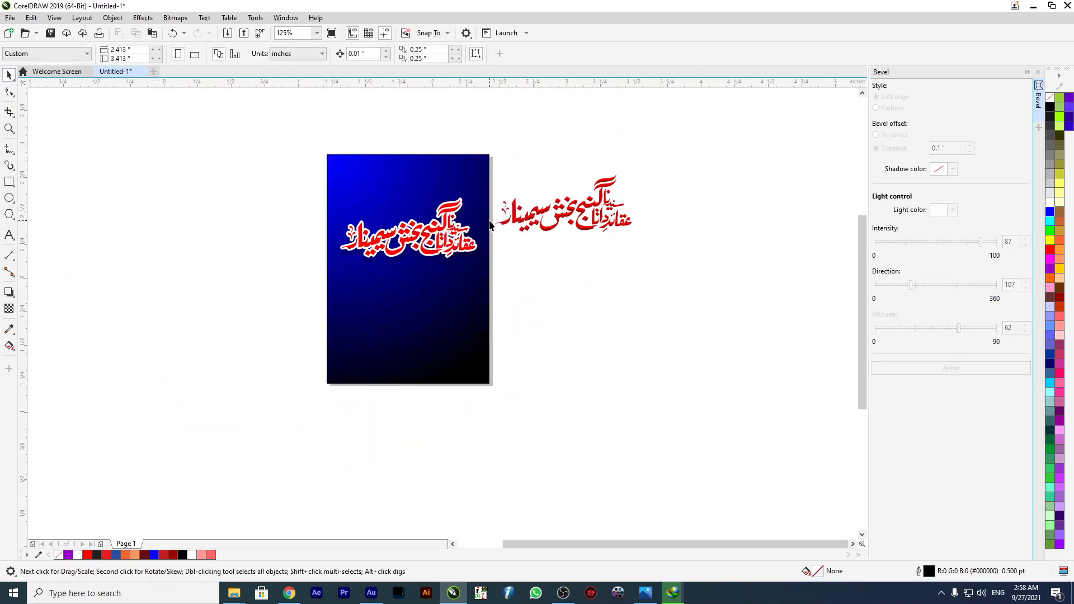
Move the outlined calligraphy up on the page to about X 1.185", Y 2.557".
scroll(491, 223, up, 1)
drag(555, 222, 551, 257)
drag(347, 277, 339, 219)
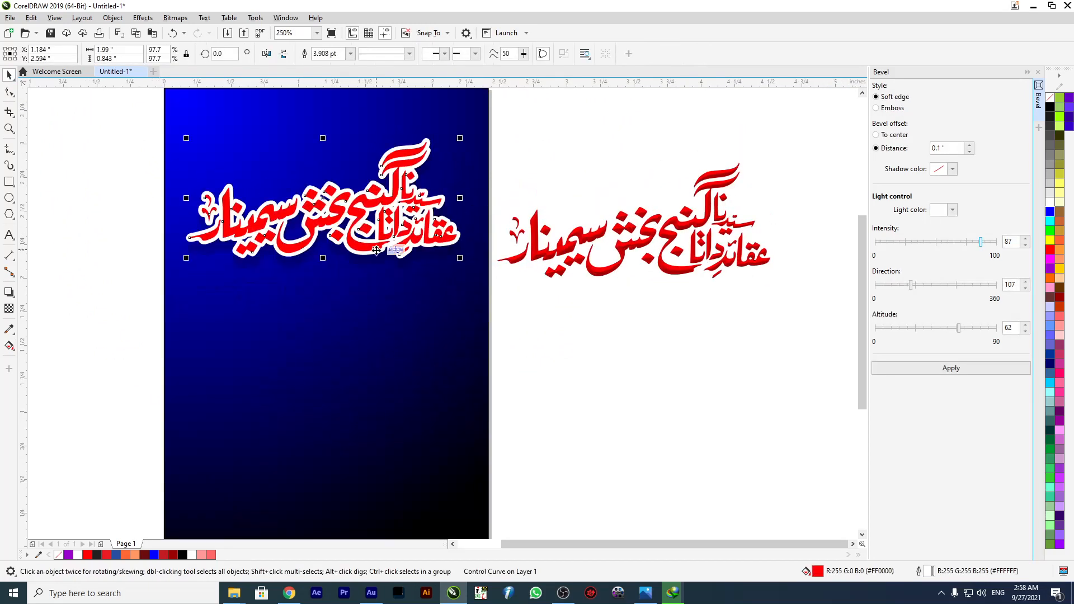
drag(376, 254, 376, 259)
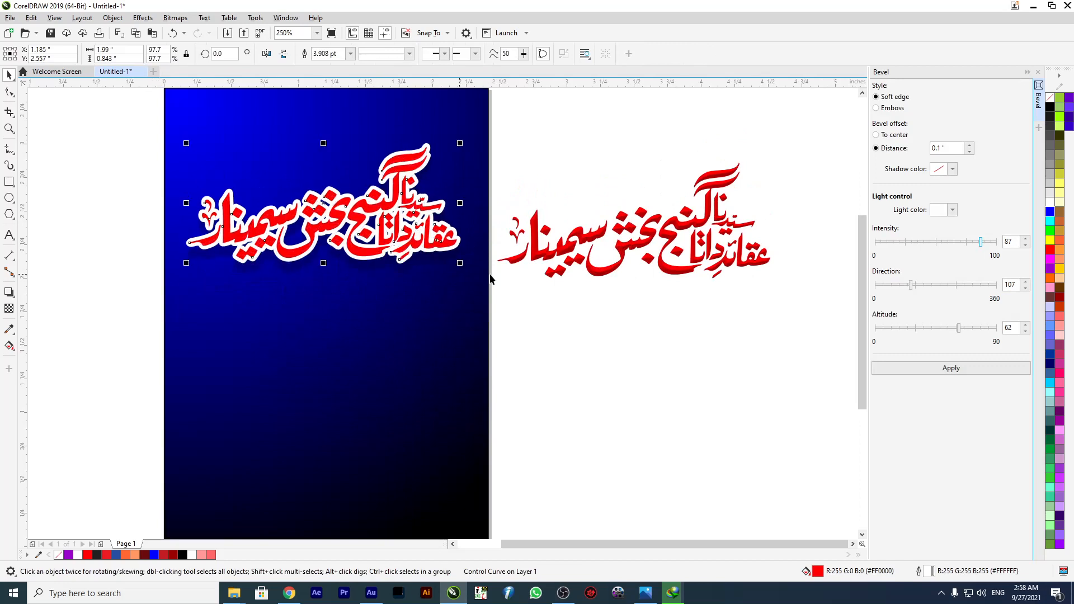
Centre-align the separated bevel with the outlined calligraphy and lay it over the letters on the page.
shift+click(566, 255)
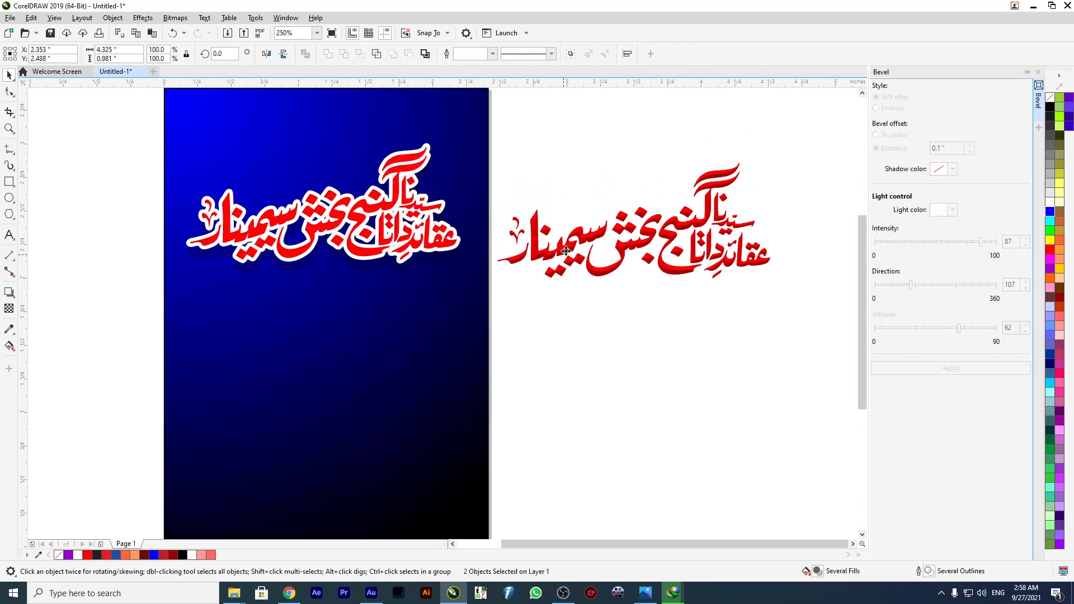
key(e)
key(c)
drag(825, 133, 339, 431)
drag(663, 255, 353, 265)
click(153, 284)
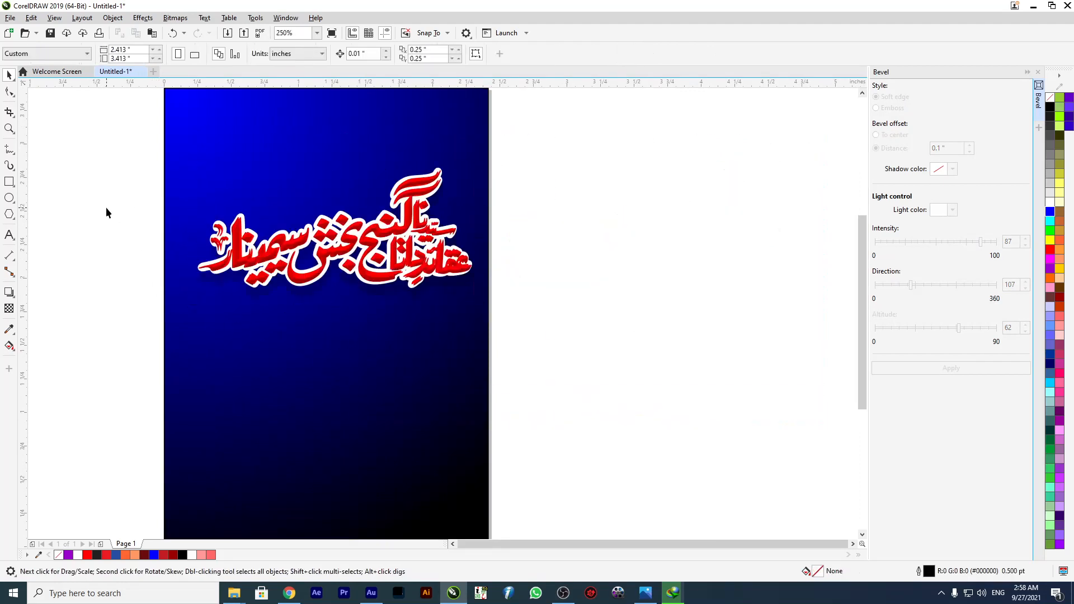
Nudge the bevel bitmap onto the outlined letters and examine its fit along the calligraphy.
scroll(240, 241, up, 4)
drag(365, 295, 370, 295)
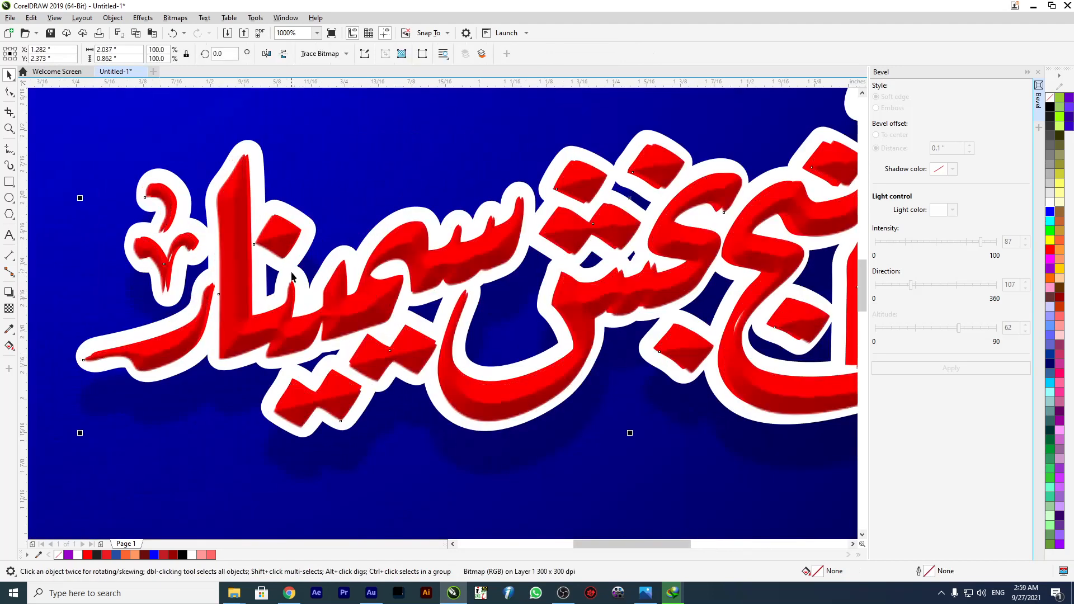
scroll(292, 275, down, 4)
click(642, 278)
scroll(495, 274, up, 4)
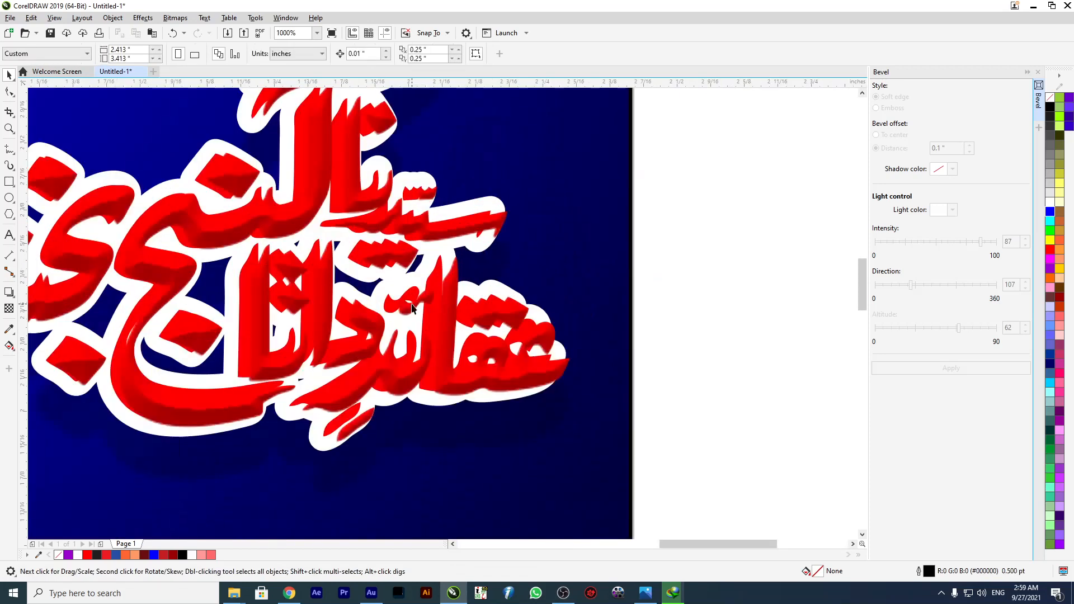
scroll(435, 262, down, 2)
Move the separated bevel off the outlined calligraphy and delete it.
drag(441, 272, 687, 361)
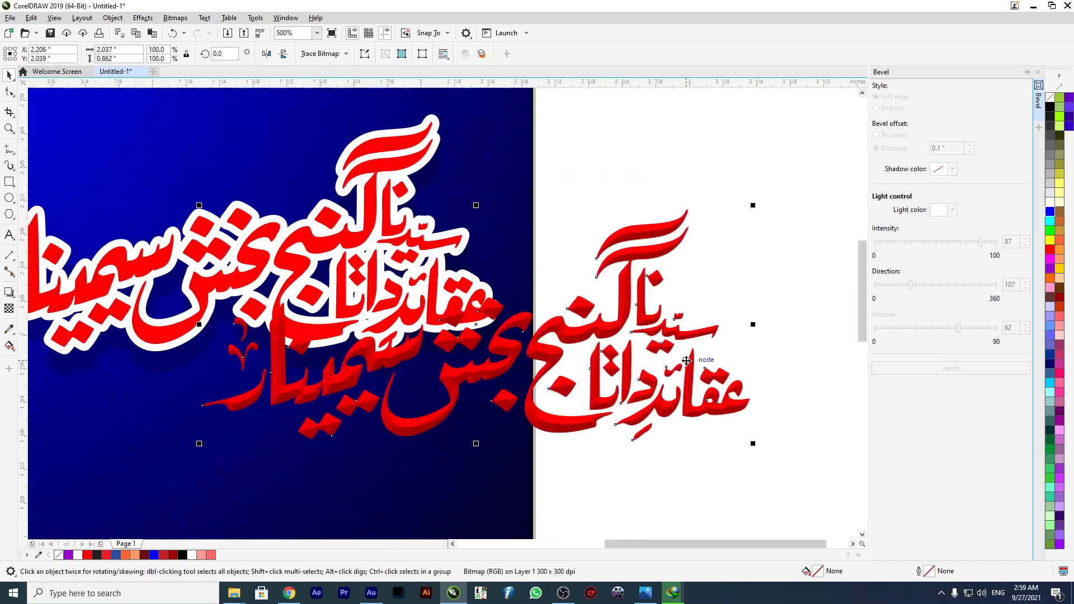
scroll(448, 331, down, 2)
drag(489, 282, 490, 282)
drag(392, 296, 497, 275)
drag(339, 285, 244, 291)
drag(469, 280, 760, 297)
scroll(232, 283, up, 1)
drag(272, 291, 766, 275)
key(Delete)
Apply a soft-edge bevel to the outlined calligraphy with distance 0.1", intensity 87, direction 107 and altitude 62.
click(219, 282)
drag(260, 295, 420, 306)
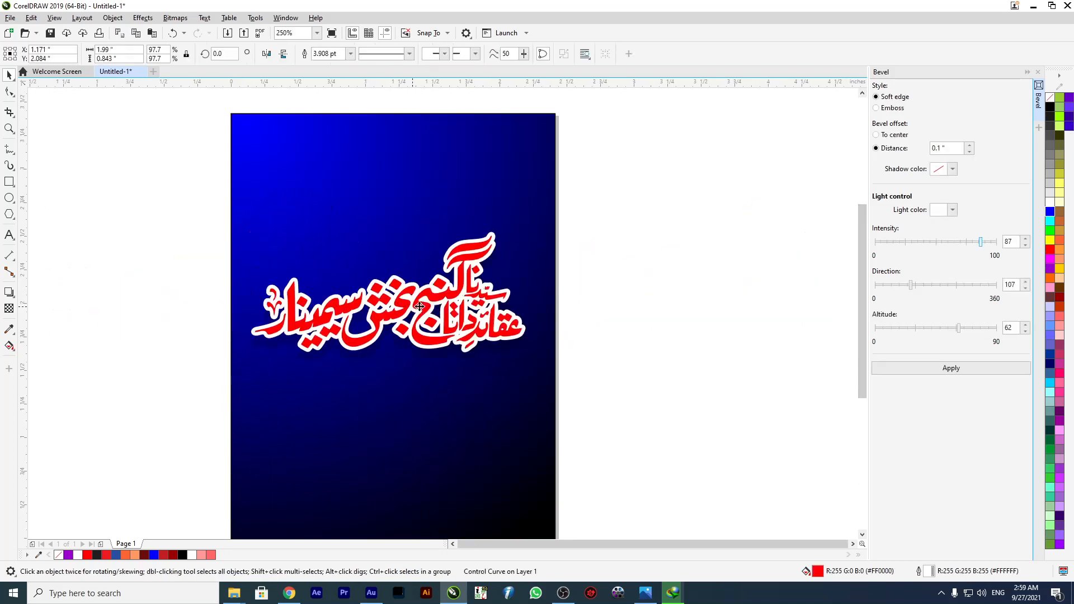
click(951, 368)
click(664, 351)
Move the bevelled calligraphy up and centre it across the page at about X 1.209", Y 2.225".
drag(401, 329, 400, 298)
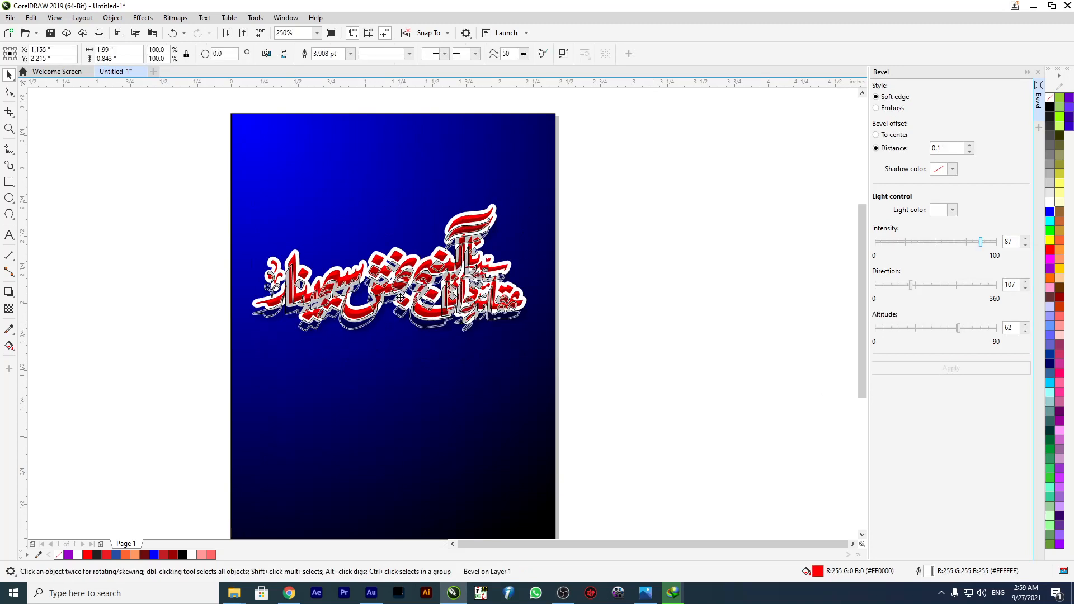
click(148, 277)
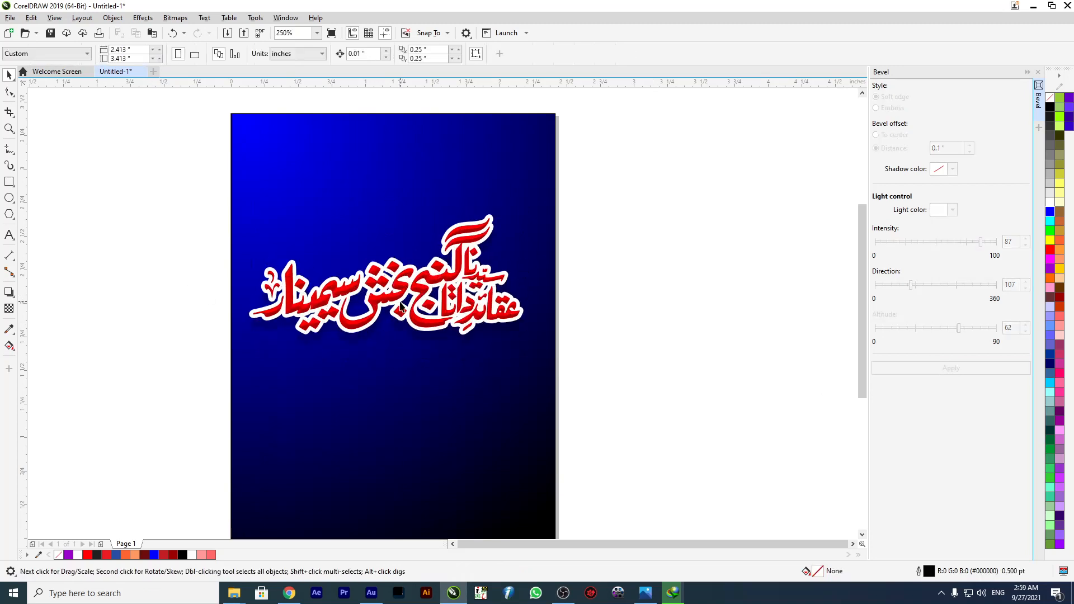
click(413, 281)
drag(408, 283, 423, 293)
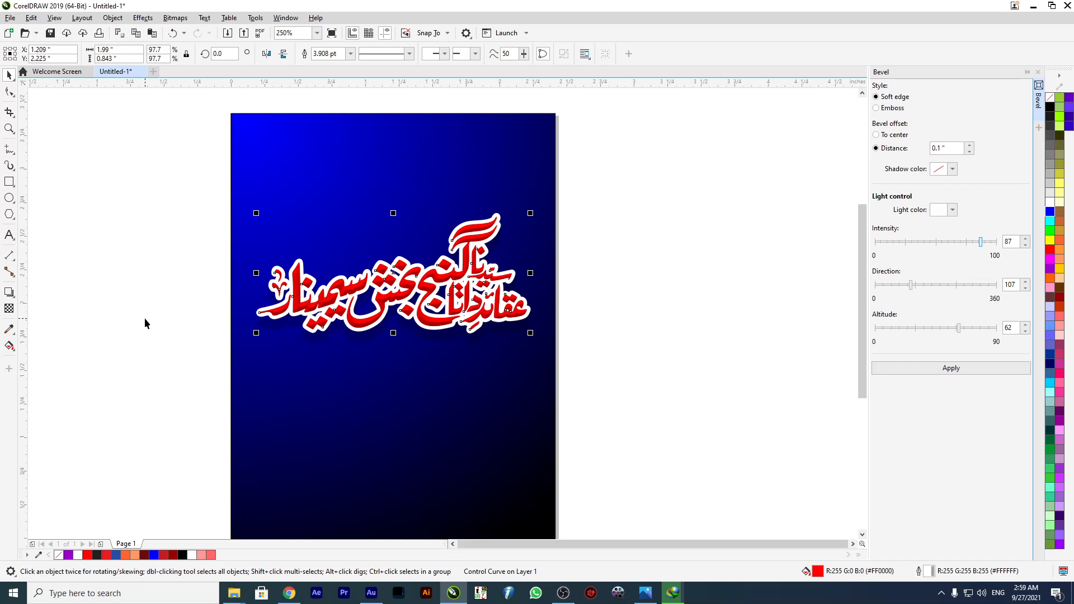
Bring a blue and pink lens flare image into the drawing from the optical flare collection folder on Local Disk (F:).
key(super+e)
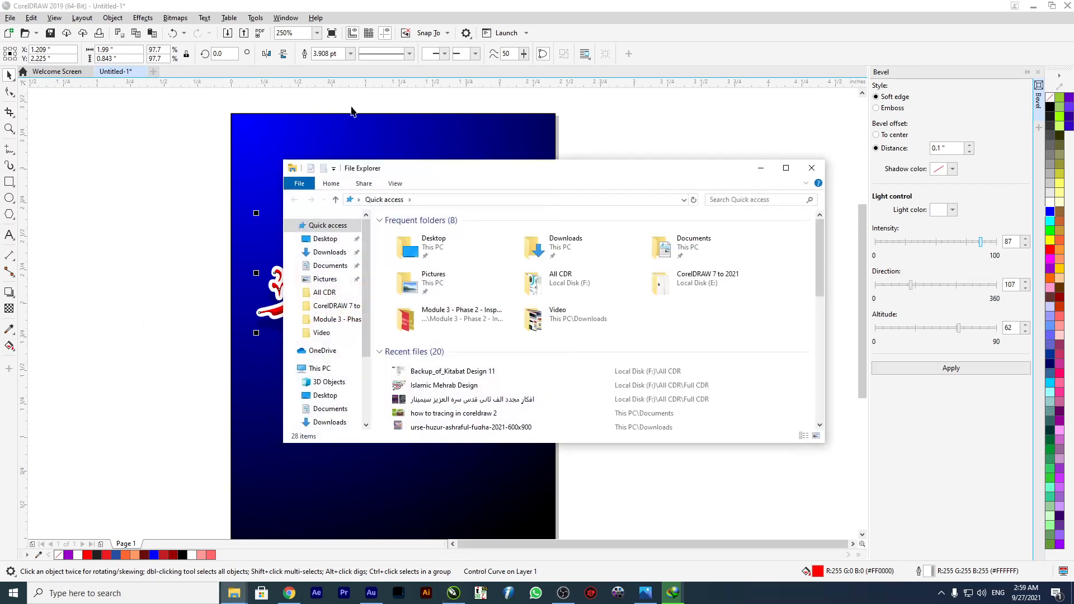
double_click(437, 171)
click(49, 338)
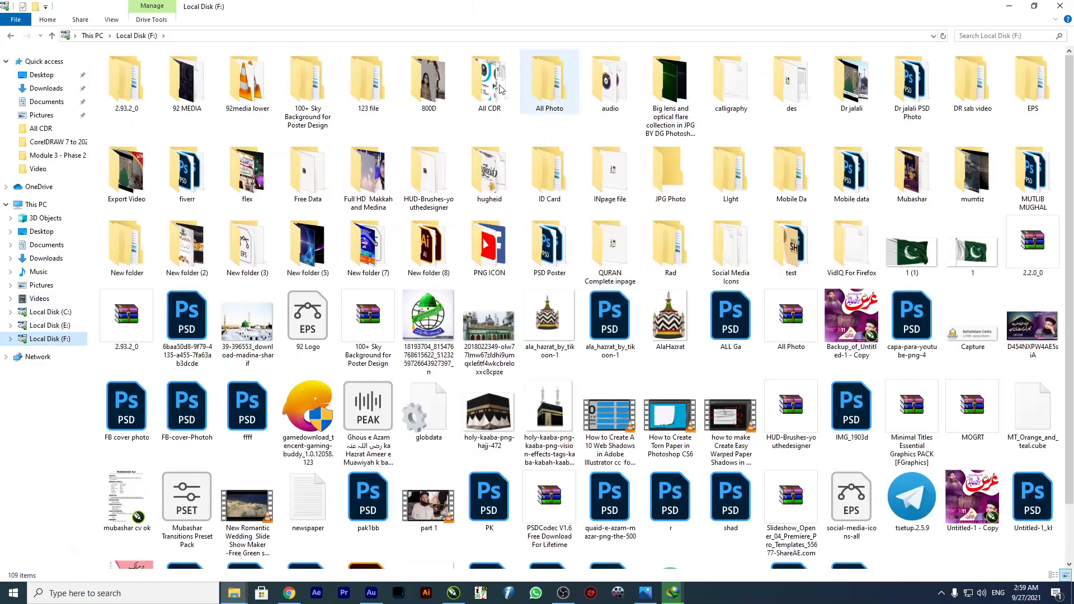
double_click(671, 84)
drag(528, 5, 639, 63)
drag(905, 137, 932, 263)
drag(618, 200, 125, 217)
click(116, 274)
Scale the lens flare image down to about 1.283" by 0.722" and place it over the lower part of the calligraphy.
scroll(410, 235, down, 4)
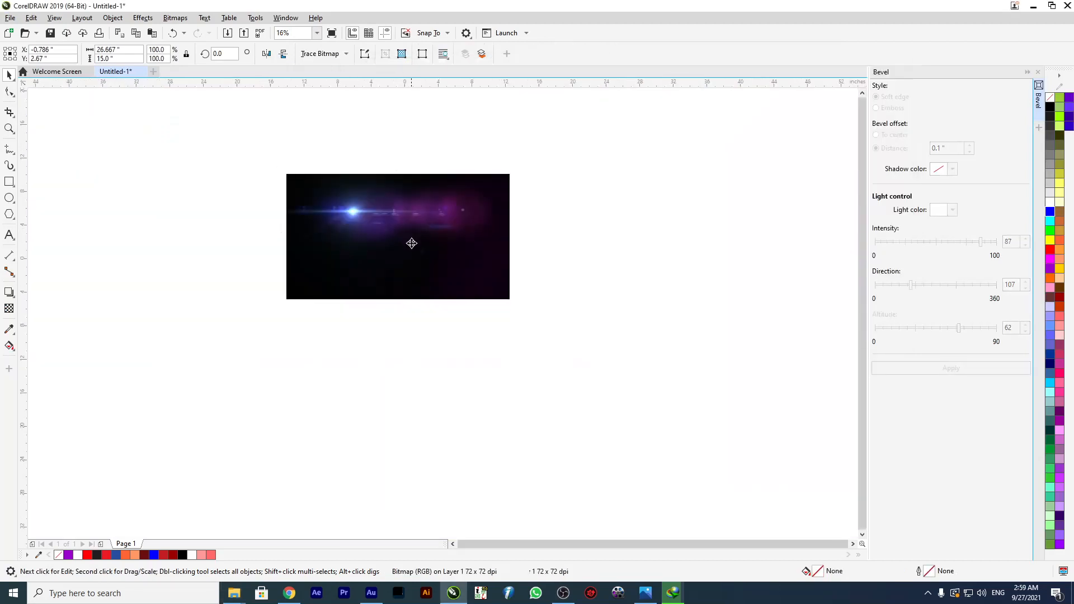
scroll(407, 273, up, 1)
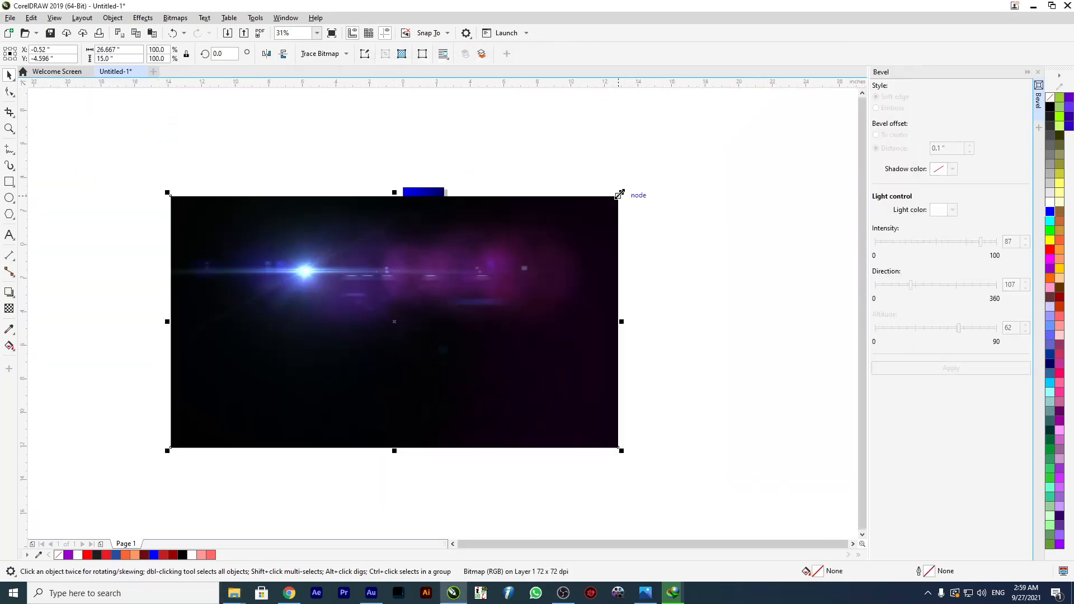
drag(620, 194, 504, 292)
scroll(392, 341, up, 1)
drag(392, 342, 445, 114)
scroll(445, 113, down, 2)
scroll(485, 165, up, 3)
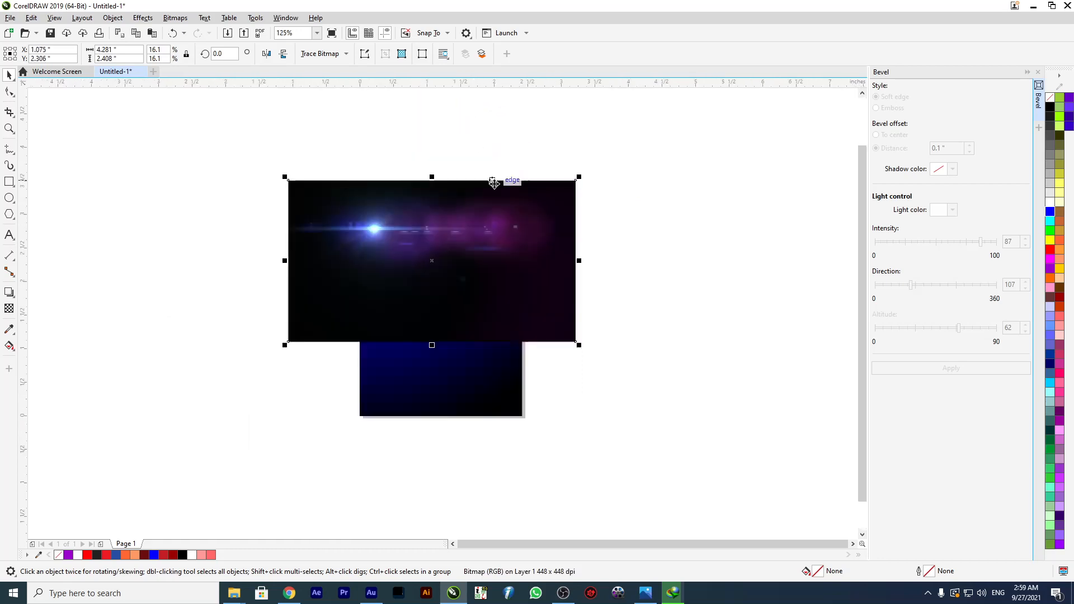
drag(579, 179, 457, 281)
scroll(451, 295, up, 2)
Set the lens flare image's transparency merge mode to Screen.
click(9, 308)
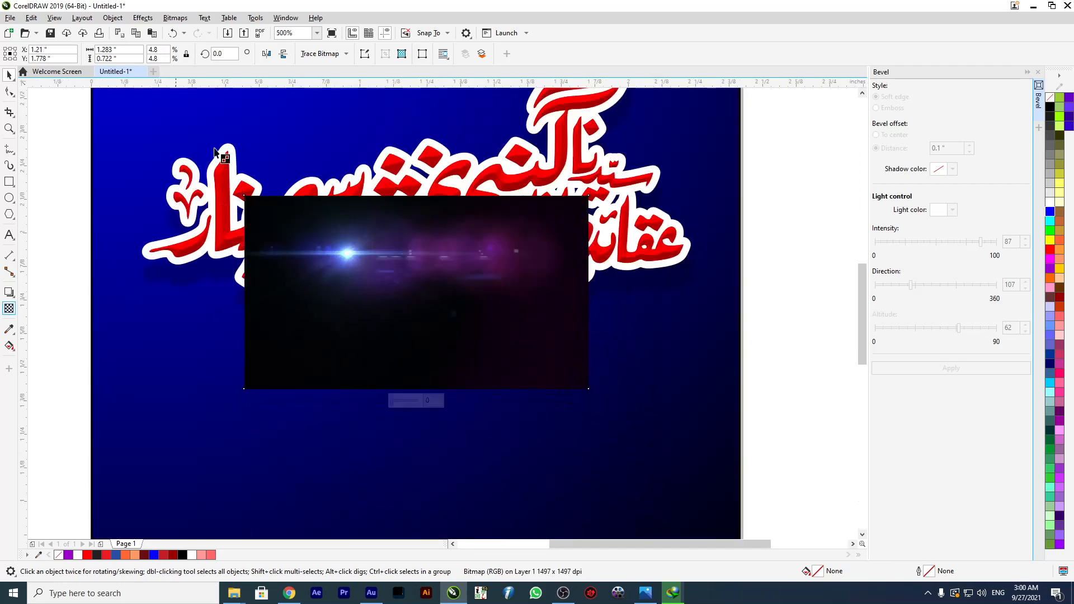
click(150, 54)
click(139, 268)
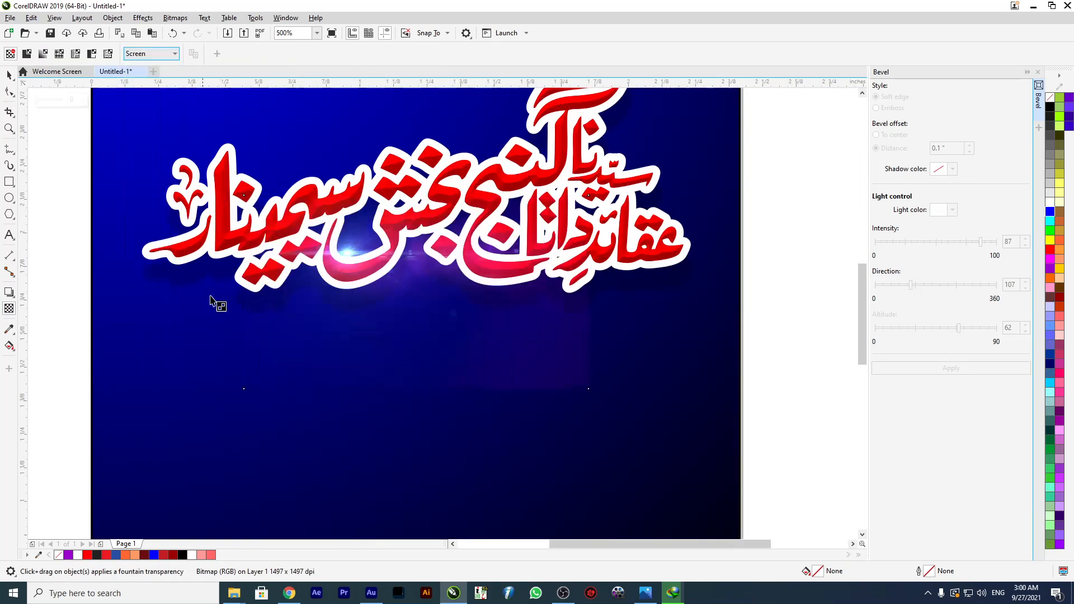
Place copies of the screened lens flare across the calligraphy.
click(10, 77)
drag(347, 256, 383, 145)
scroll(442, 161, down, 3)
drag(525, 113, 192, 261)
scroll(346, 176, up, 1)
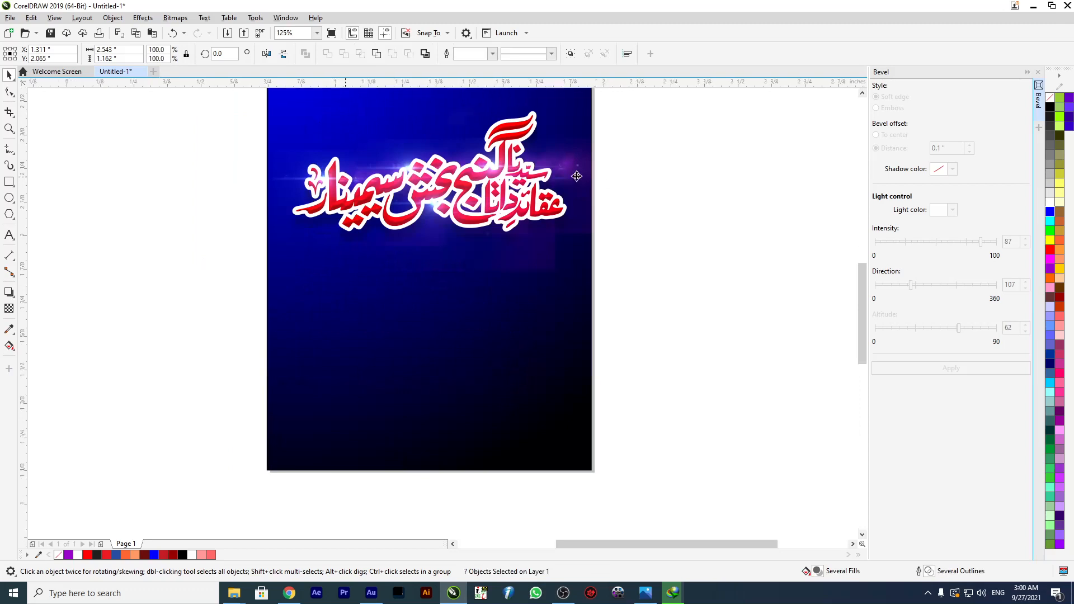
Move the rightmost lens flare copy off the end of the calligraphy and delete it.
click(576, 176)
scroll(576, 176, up, 2)
drag(690, 189, 745, 263)
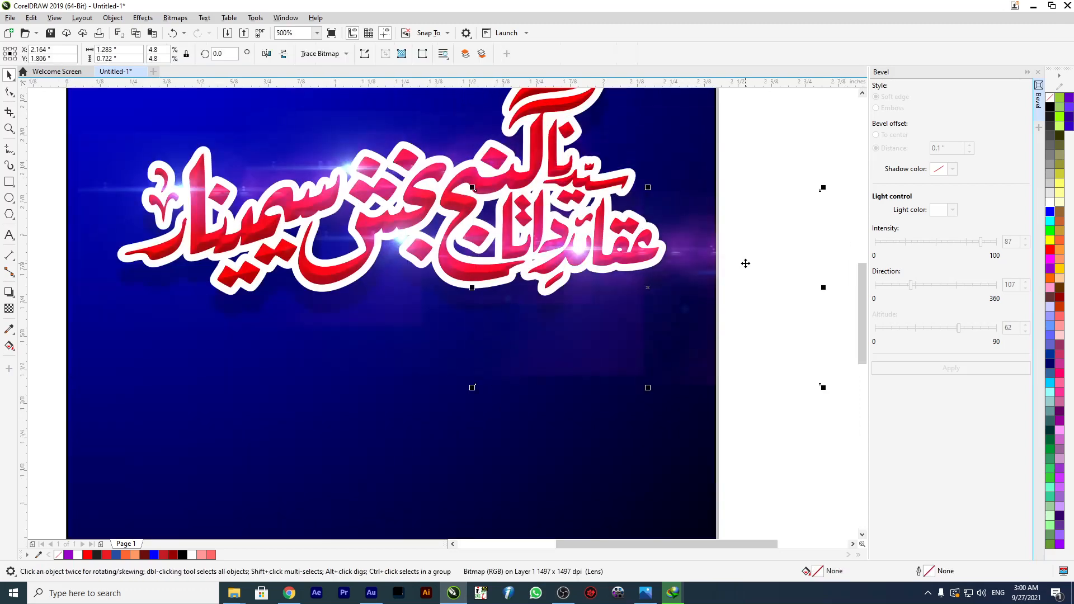
key(Delete)
Shift the upper lens flare right to about X 1.694", Y 2.118", over the middle of the calligraphy.
drag(352, 170, 453, 176)
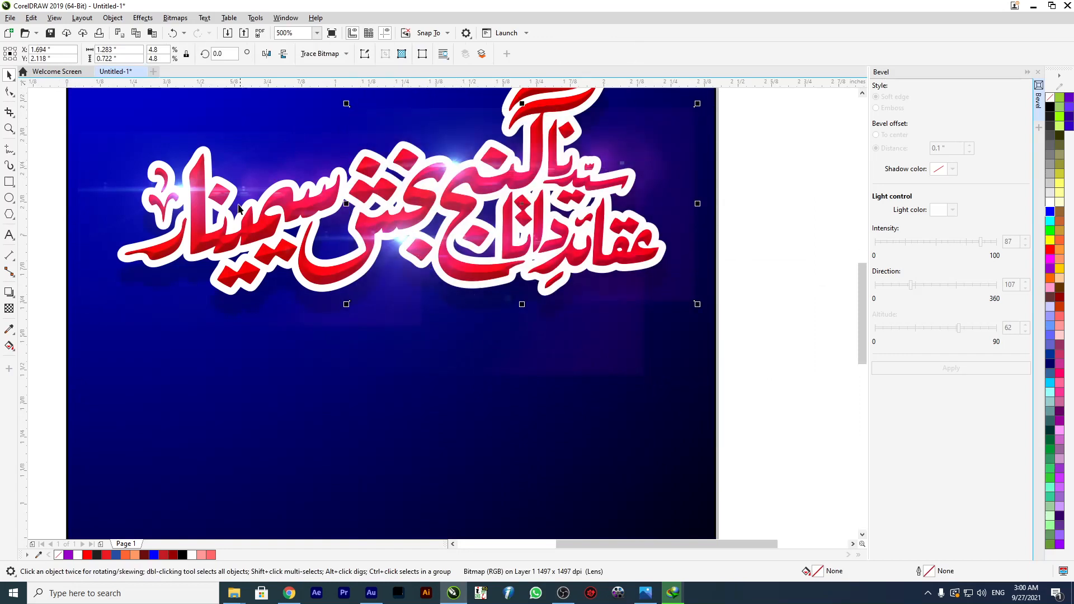
scroll(348, 241, down, 4)
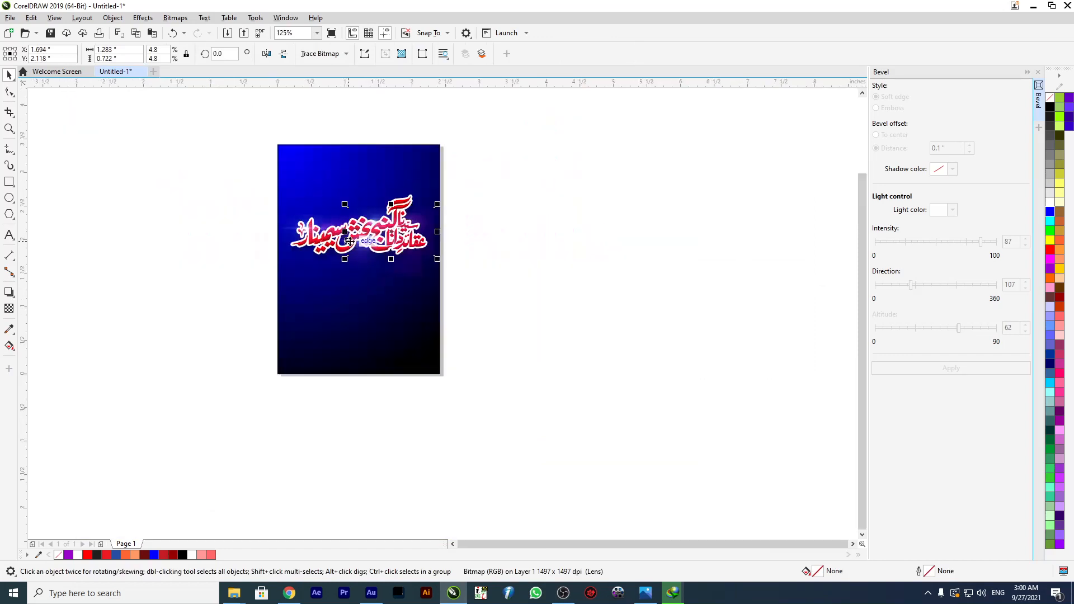
drag(255, 188, 497, 296)
scroll(309, 212, up, 1)
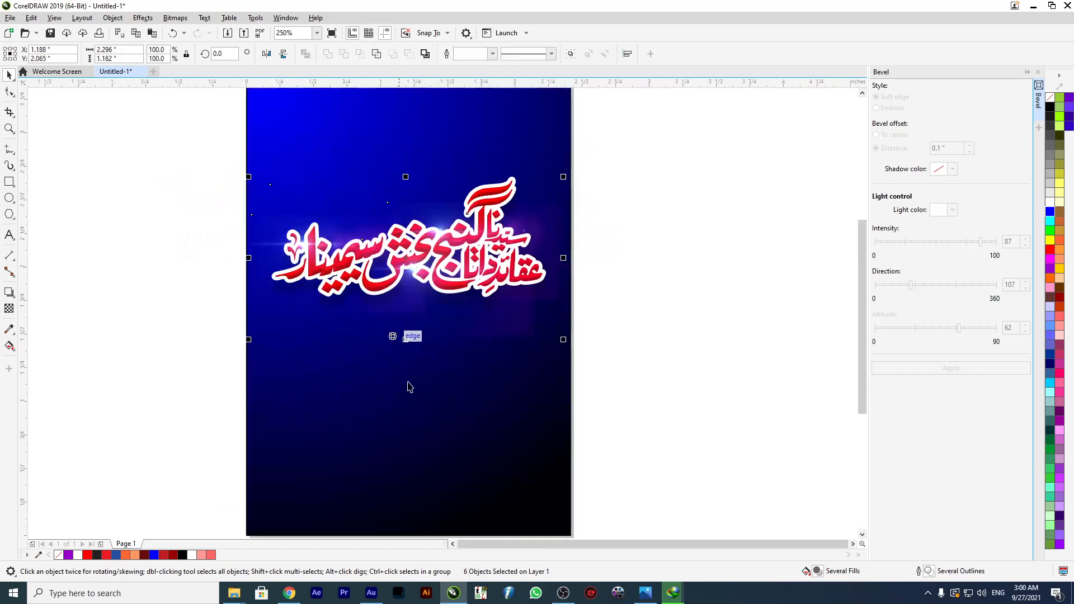
key(Escape)
Unlock the background rectangle and open its fountain fill for interactive editing.
click(421, 415)
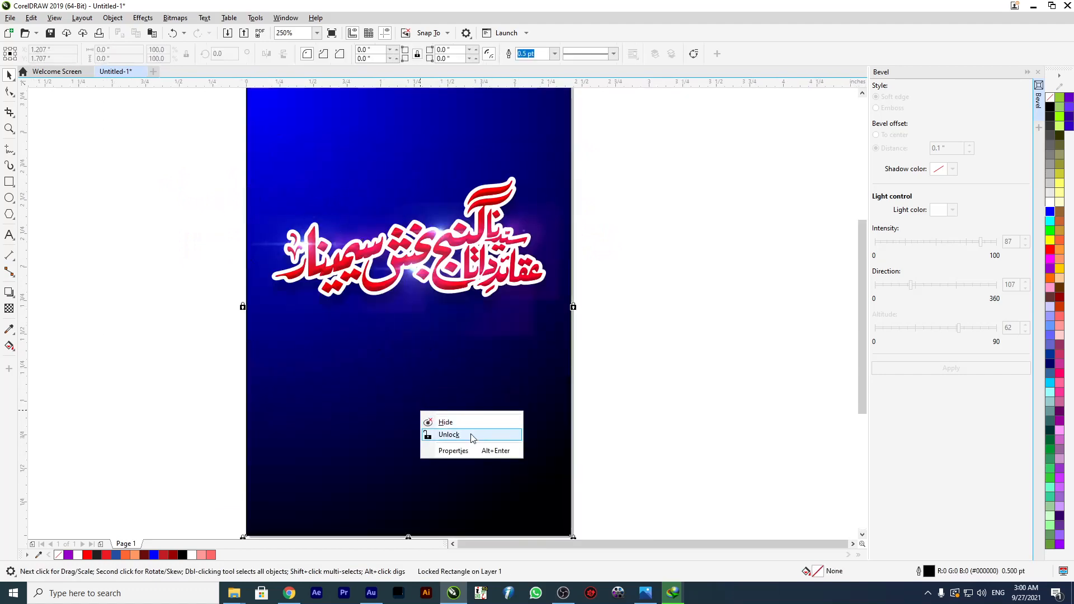
click(472, 434)
key(g)
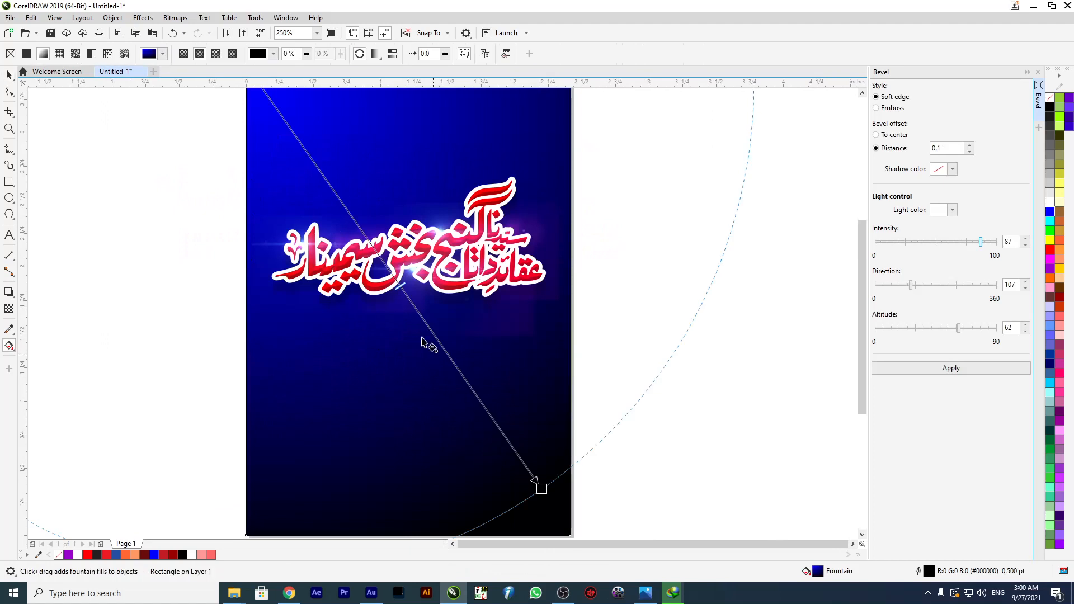
Change the background gradient's end color to navy blue, shorten its span toward the calligraphy, and shift its start beyond the page's upper-left corner.
scroll(460, 371, down, 1)
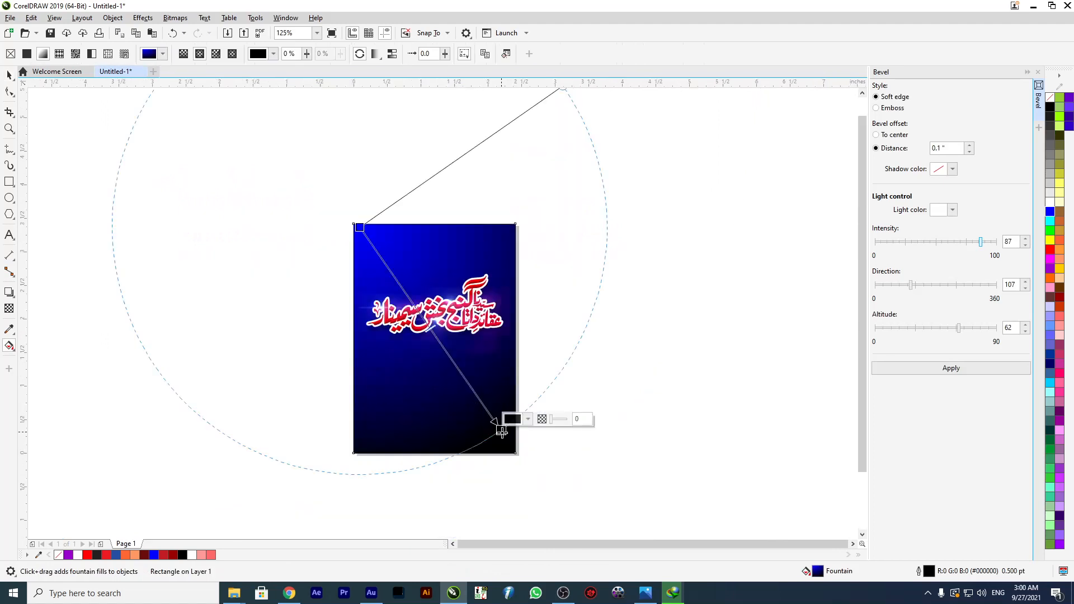
drag(500, 430, 522, 440)
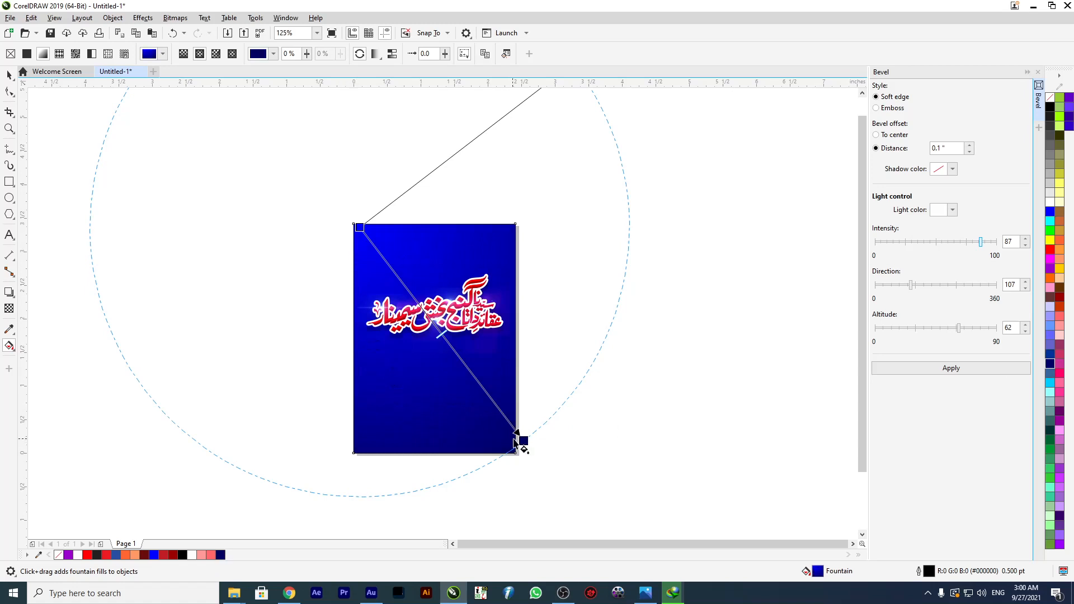
drag(522, 441, 451, 324)
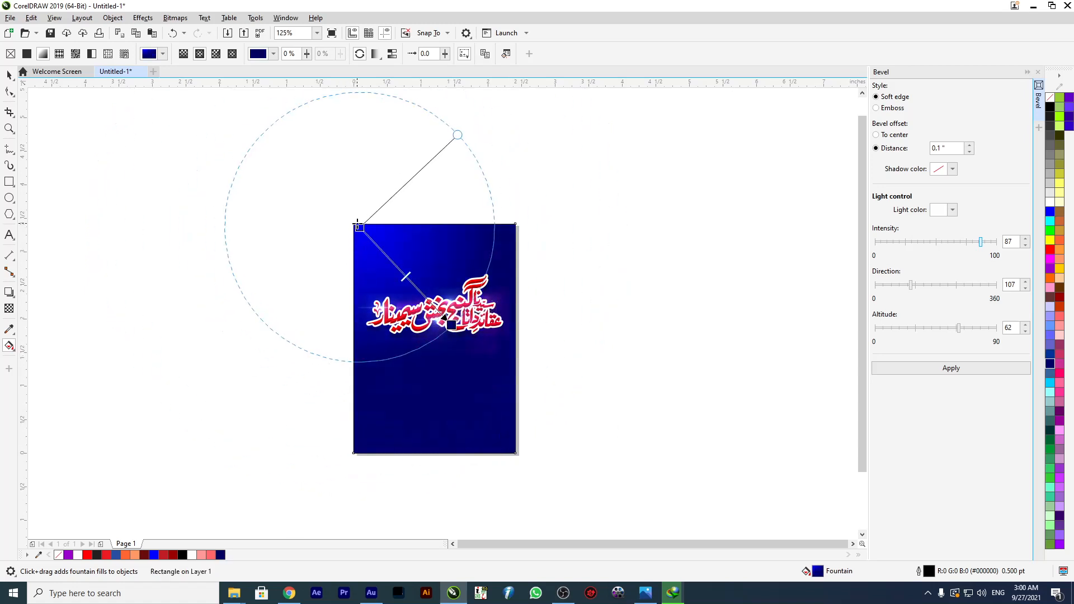
drag(358, 225, 322, 208)
drag(452, 326, 458, 326)
Fill the background rectangle with solid black (#000000).
click(8, 74)
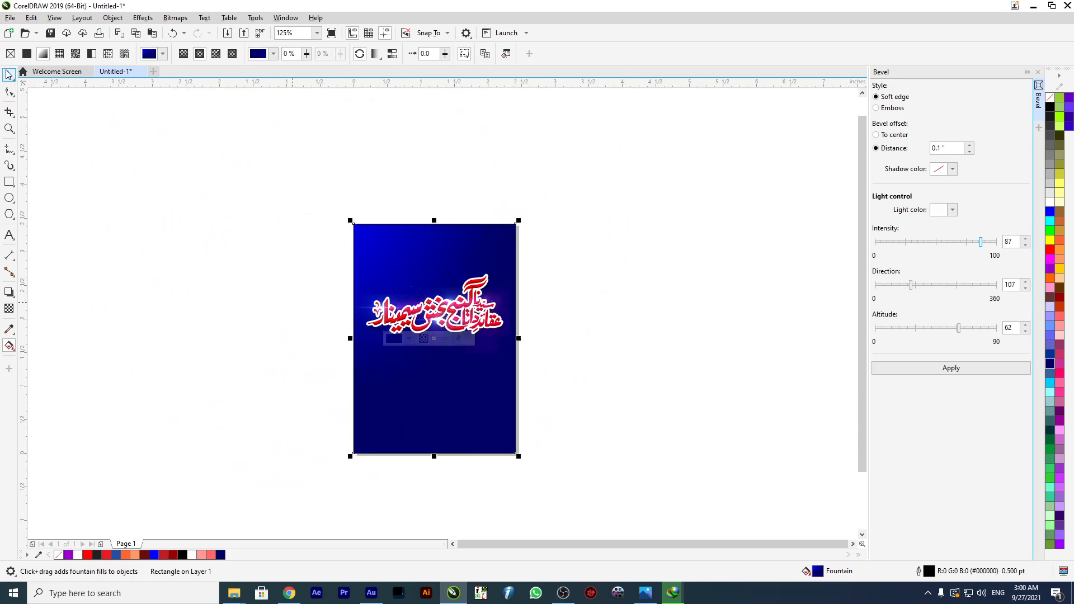
click(1050, 108)
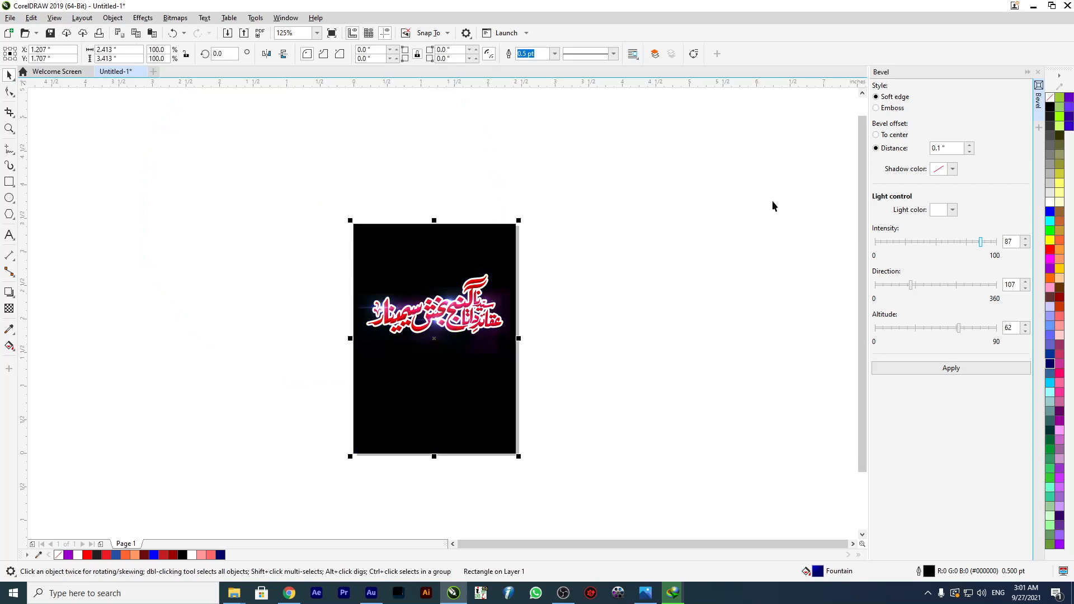
scroll(497, 298, up, 2)
scroll(484, 298, down, 4)
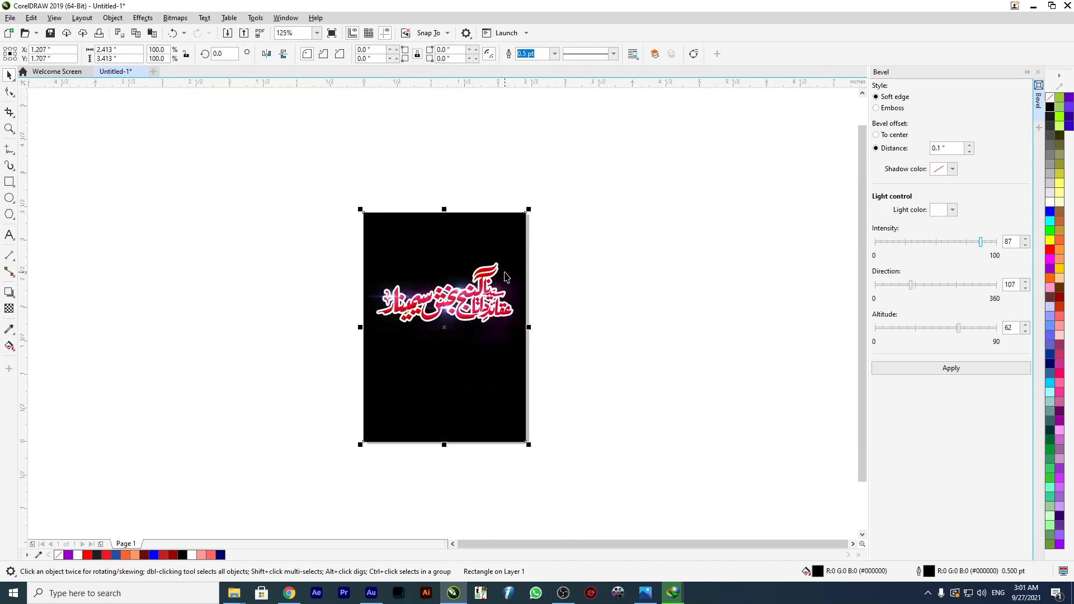
scroll(596, 244, up, 4)
drag(597, 245, 108, 419)
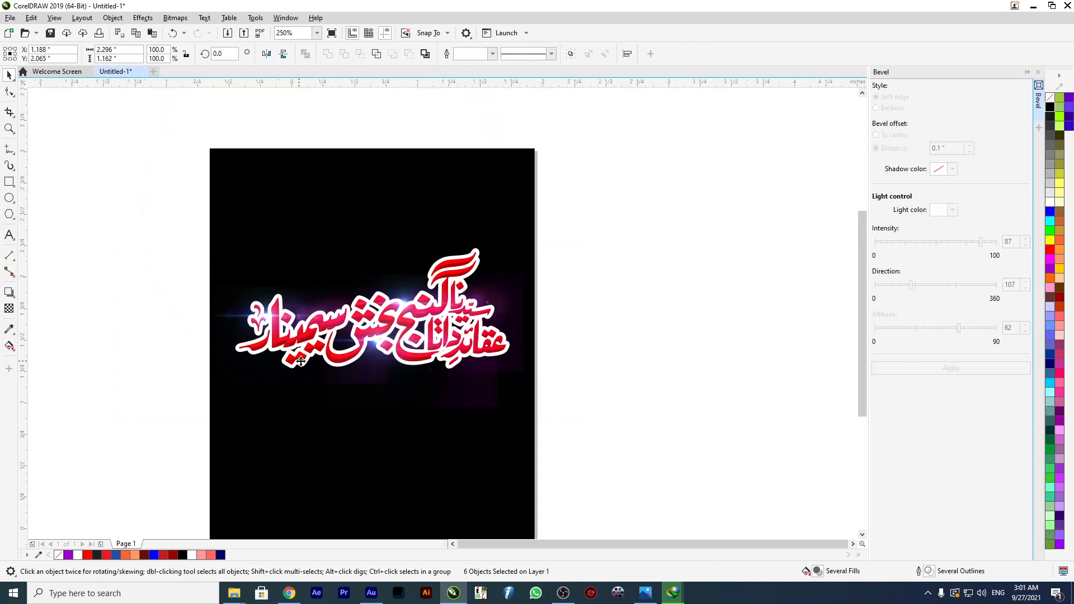
key(shift+F4)
drag(165, 137, 665, 186)
Move the left lens flare clear of the calligraphy and fill the calligraphy with blue (#0000FF).
click(506, 323)
click(494, 304)
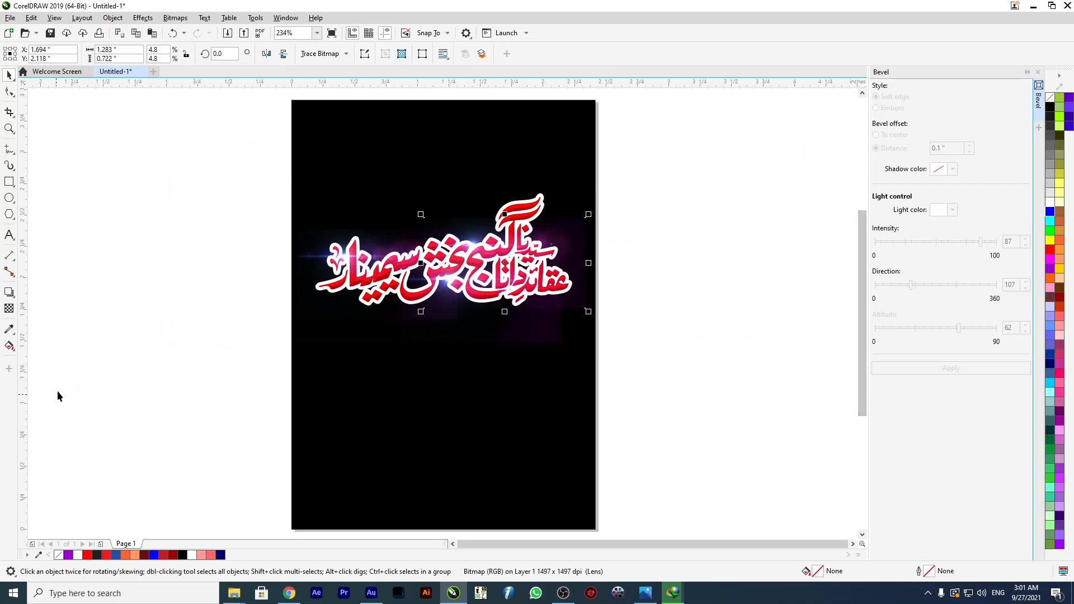
click(320, 314)
click(346, 287)
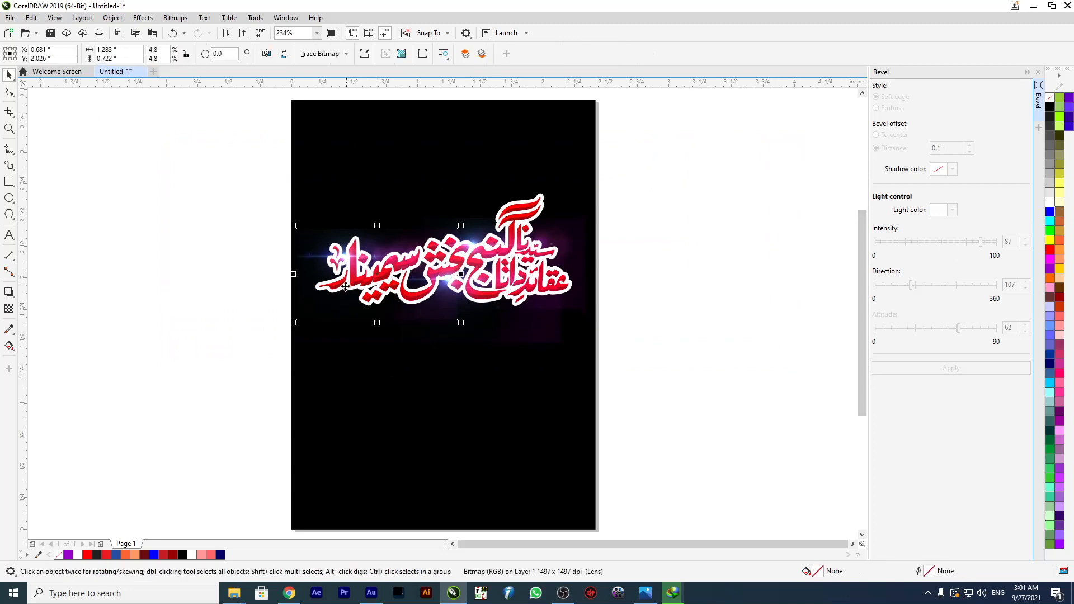
click(236, 373)
drag(362, 261, 213, 230)
click(371, 287)
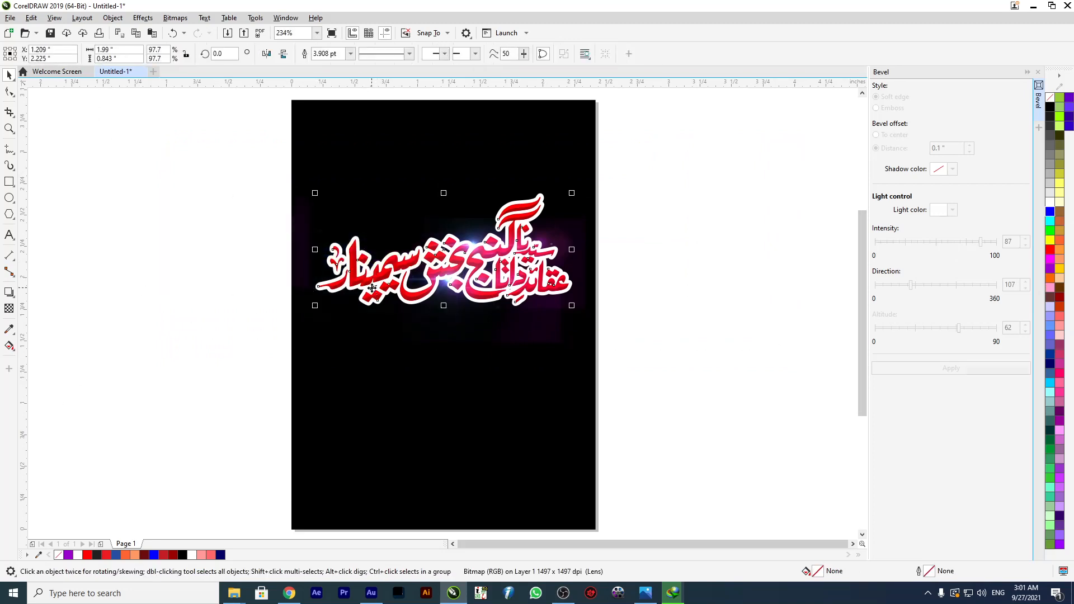
click(1050, 211)
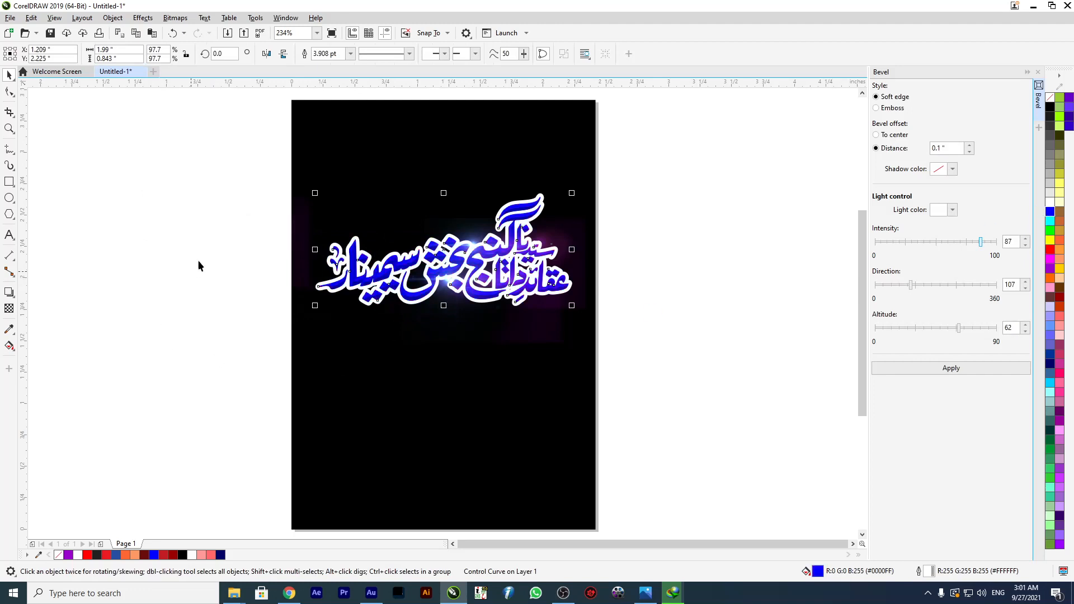
Move the left lens flare back over the calligraphy's left part, to about X 0.71", Y 2.046".
click(202, 280)
drag(216, 258, 357, 254)
drag(355, 254, 356, 259)
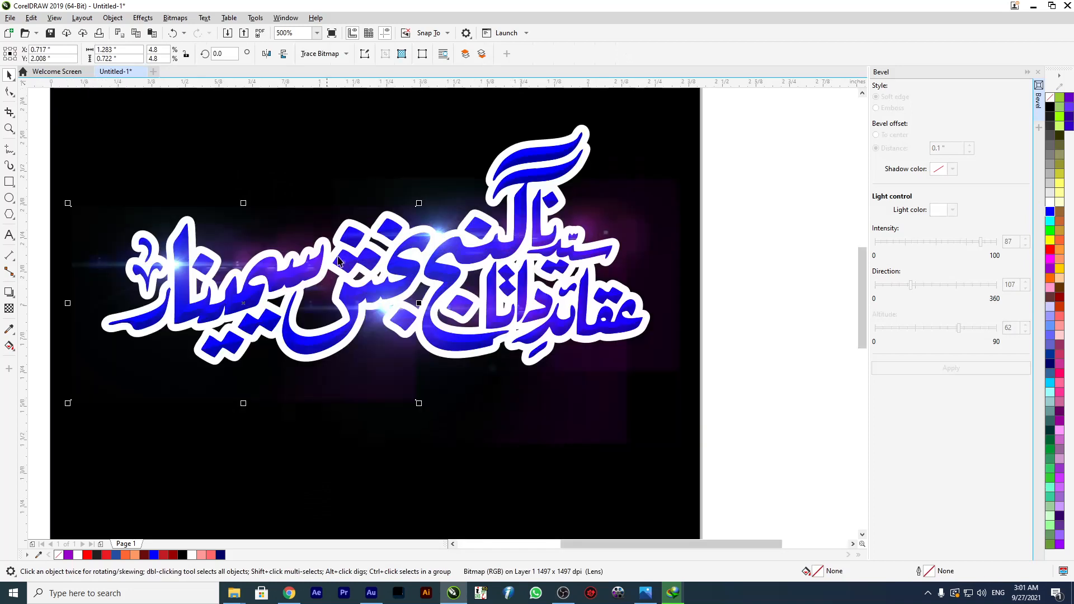
scroll(504, 258, up, 2)
drag(173, 269, 175, 257)
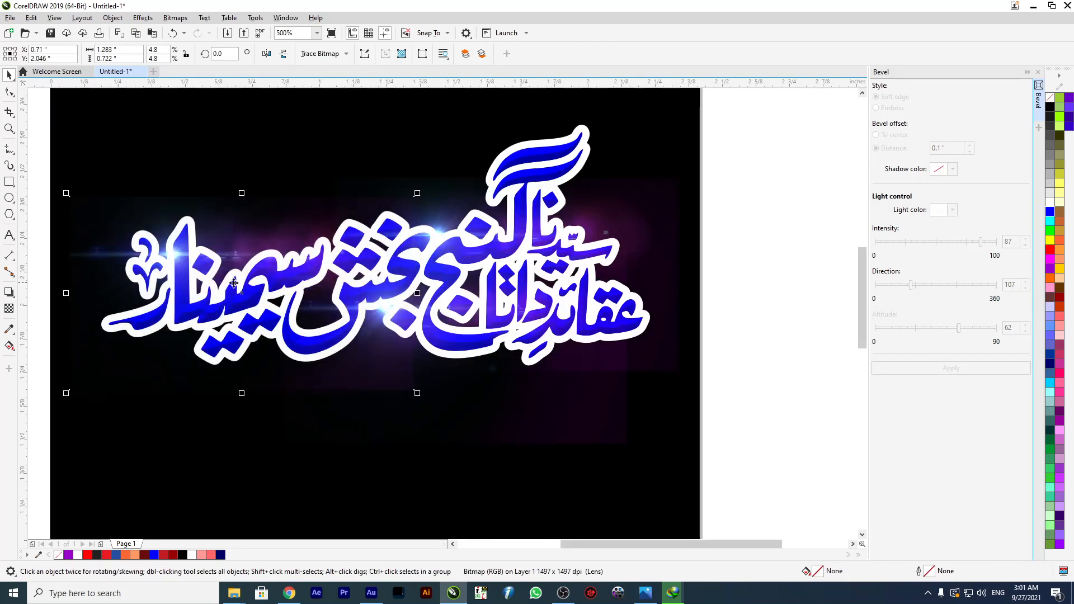
Select the calligraphy together with all its lens flares.
scroll(448, 274, down, 4)
drag(318, 316, 316, 320)
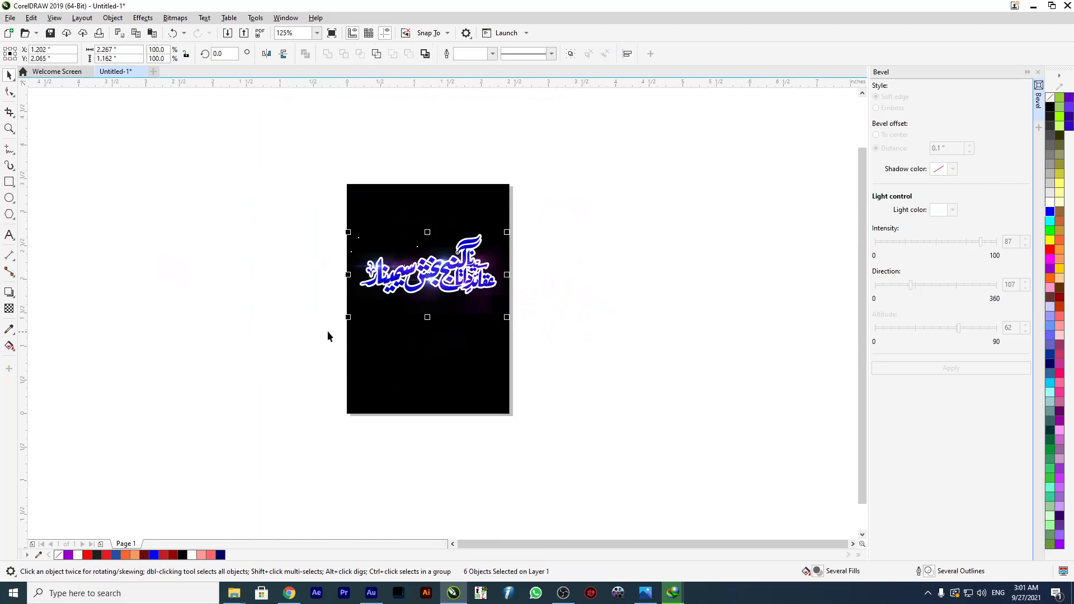
drag(556, 218, 277, 375)
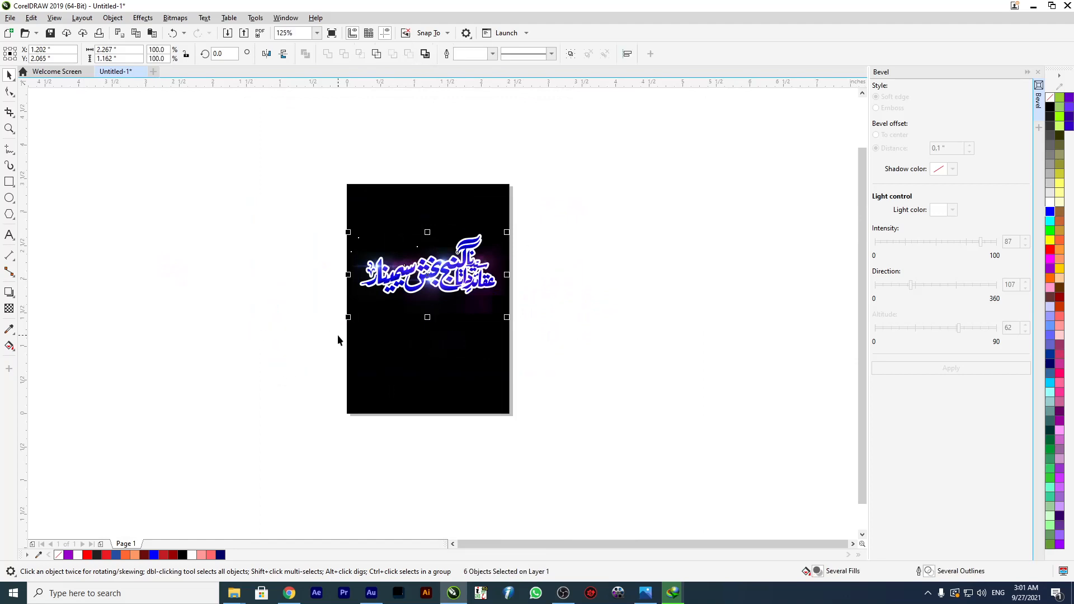